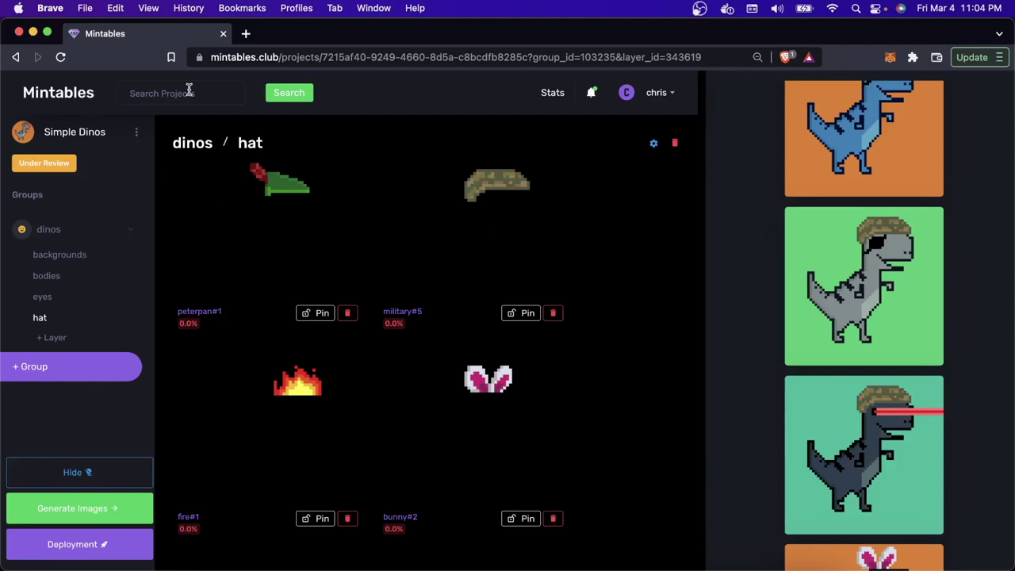
Step: Deploy the Simple Dinos contract on free Rinkeby with symbol SIMPLE, 10000 supply and 0.00 price
triple_click(103, 133)
left_click(119, 139)
scroll(880, 430, "up", 5)
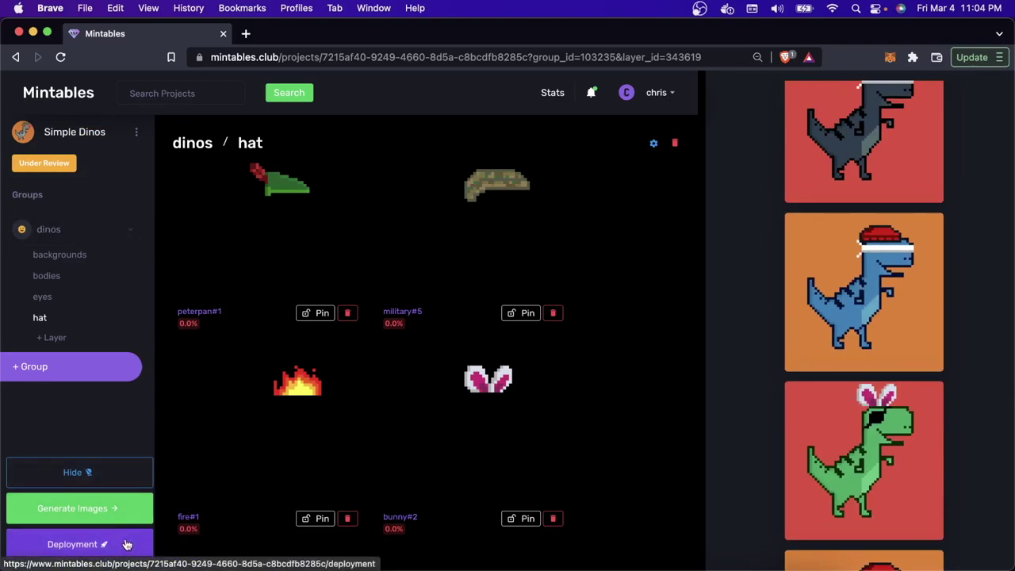
left_click(126, 543)
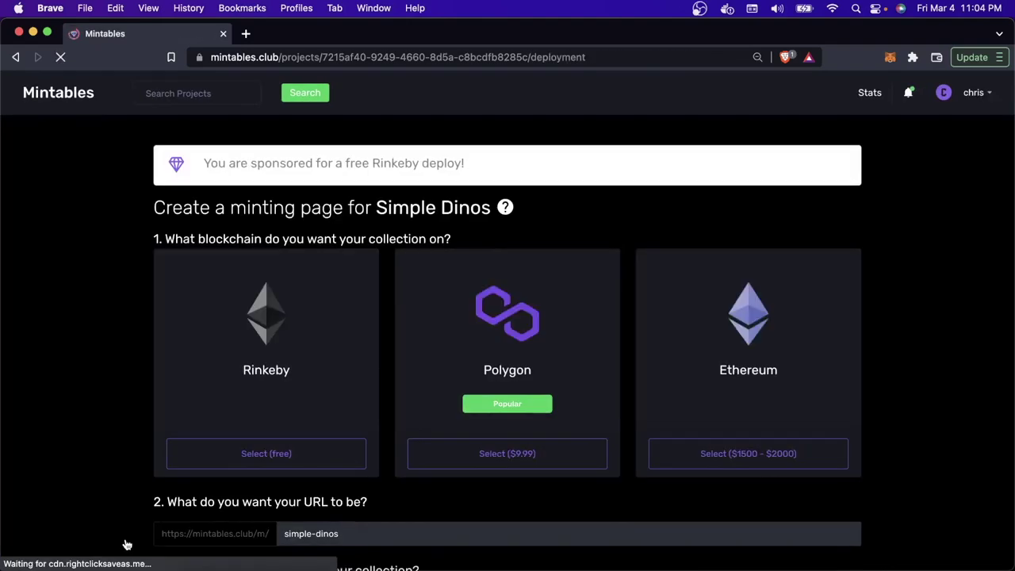
scroll(290, 407, "down", 3)
left_click(247, 370)
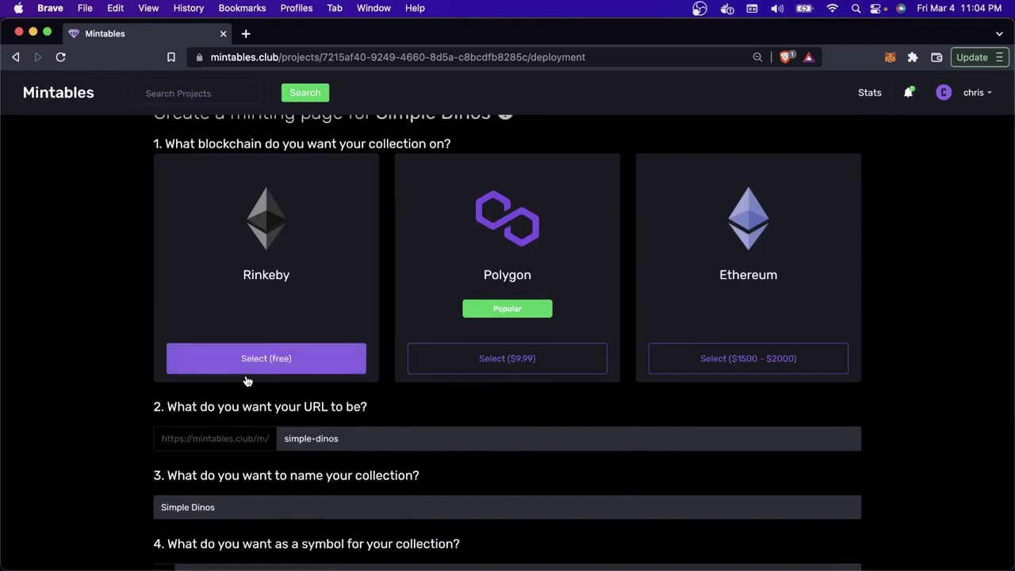
scroll(264, 419, "down", 4)
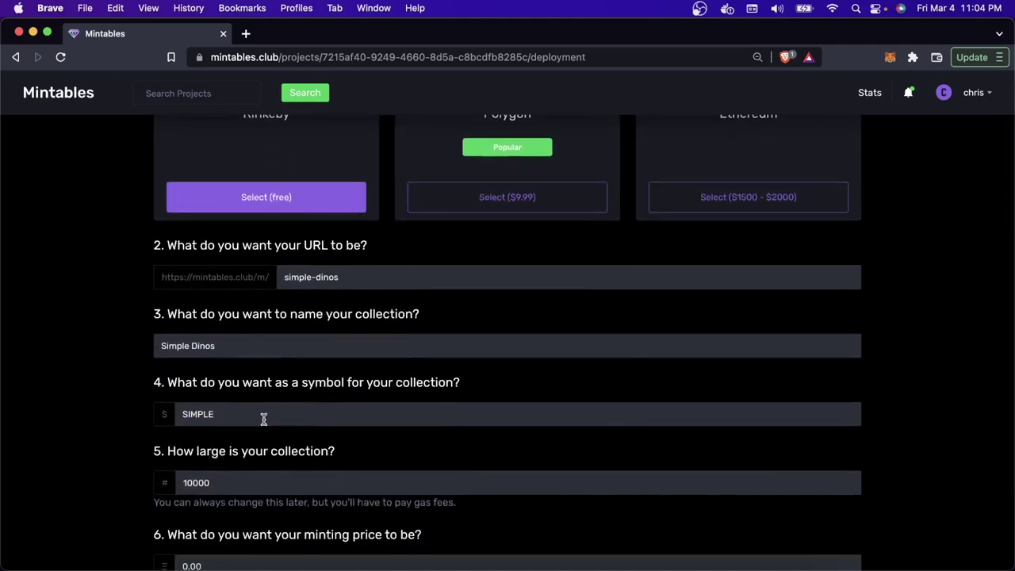
scroll(264, 419, "down", 3)
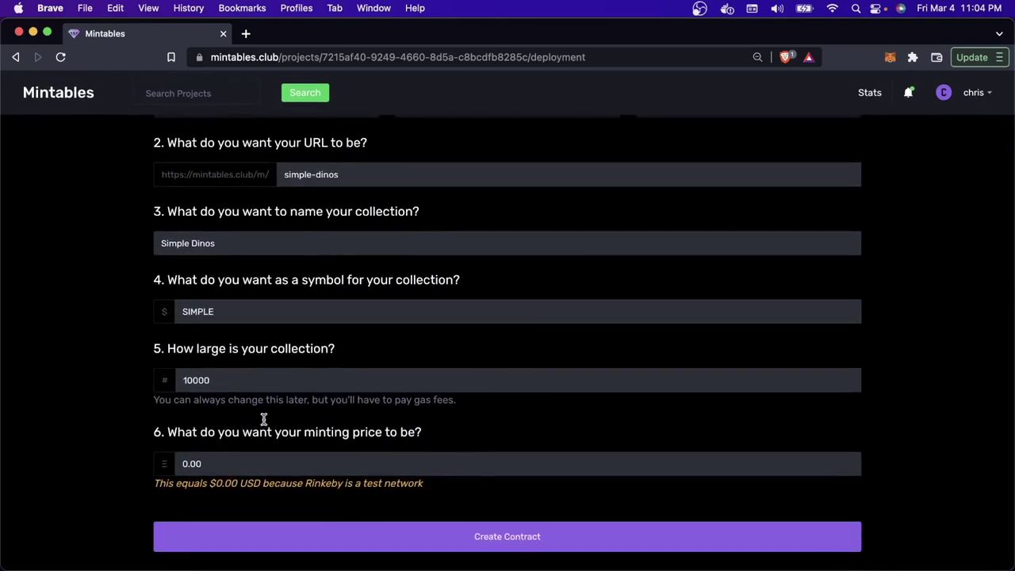
left_click(261, 460)
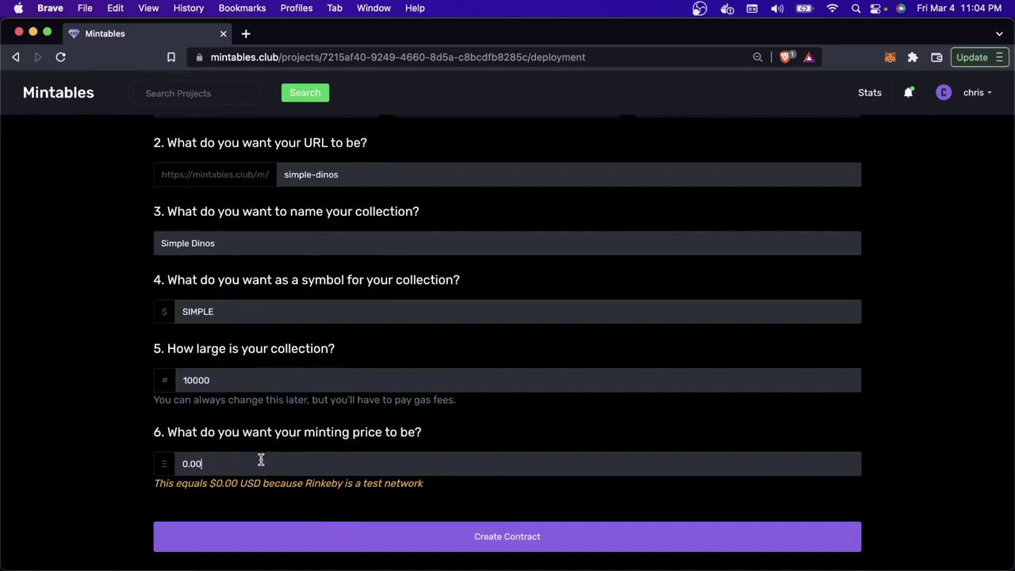
left_click(399, 540)
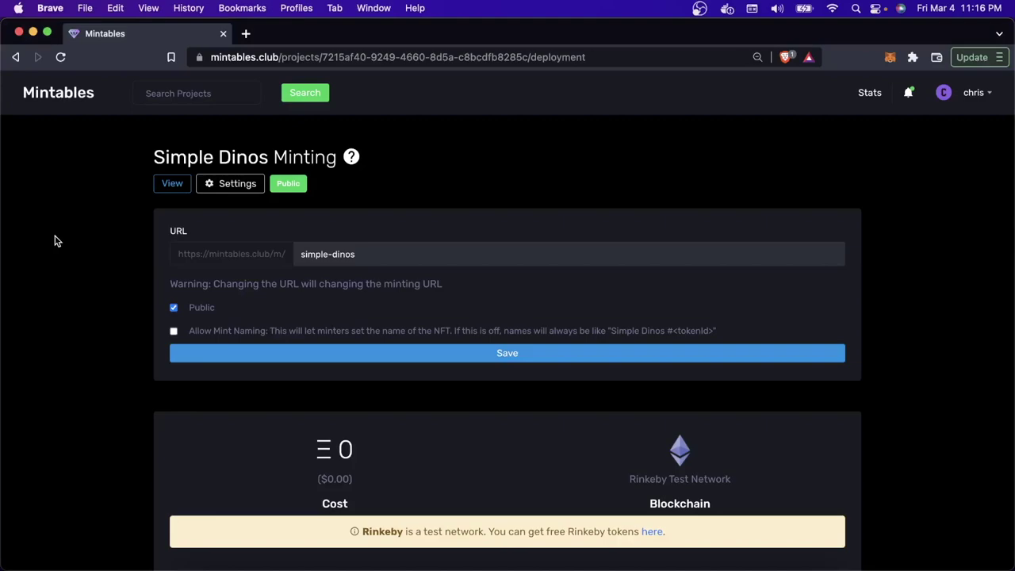
Step: Open the Simple Dinos contract on Etherscan using the Ethereum icon under Blockchain
scroll(56, 240, "down", 2)
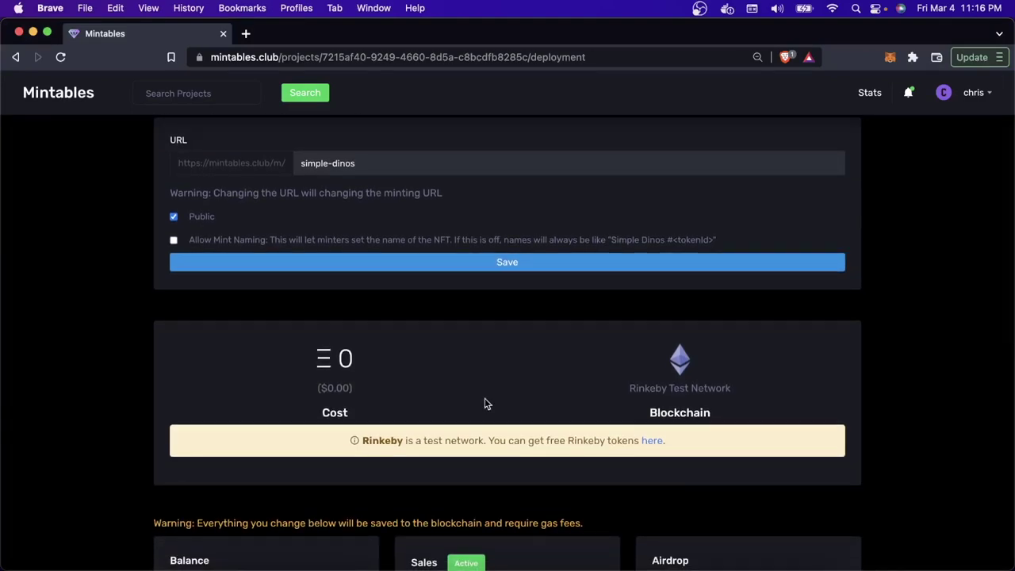
double_click(673, 412)
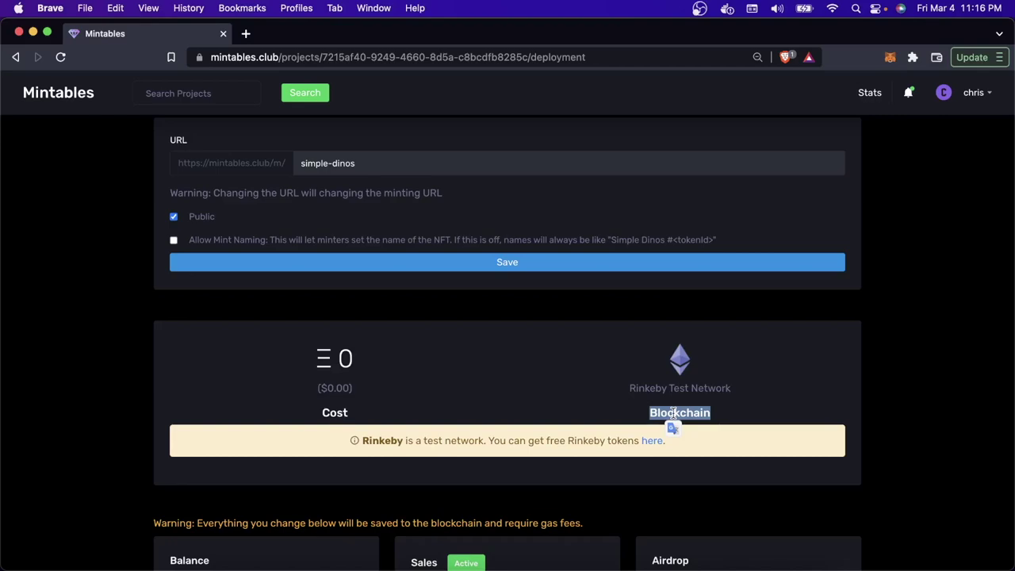
left_click(674, 413)
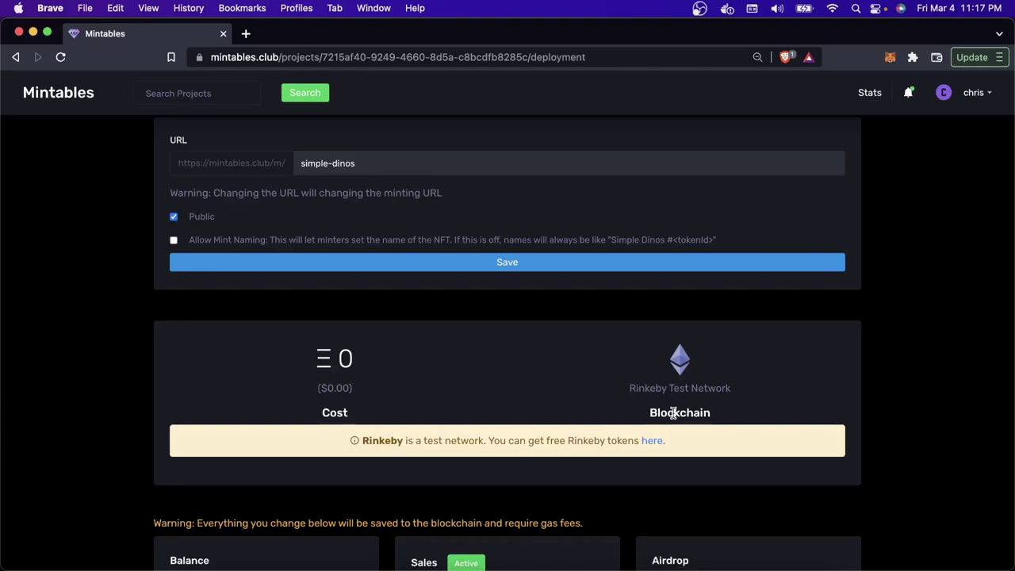
scroll(675, 380, "down", 1)
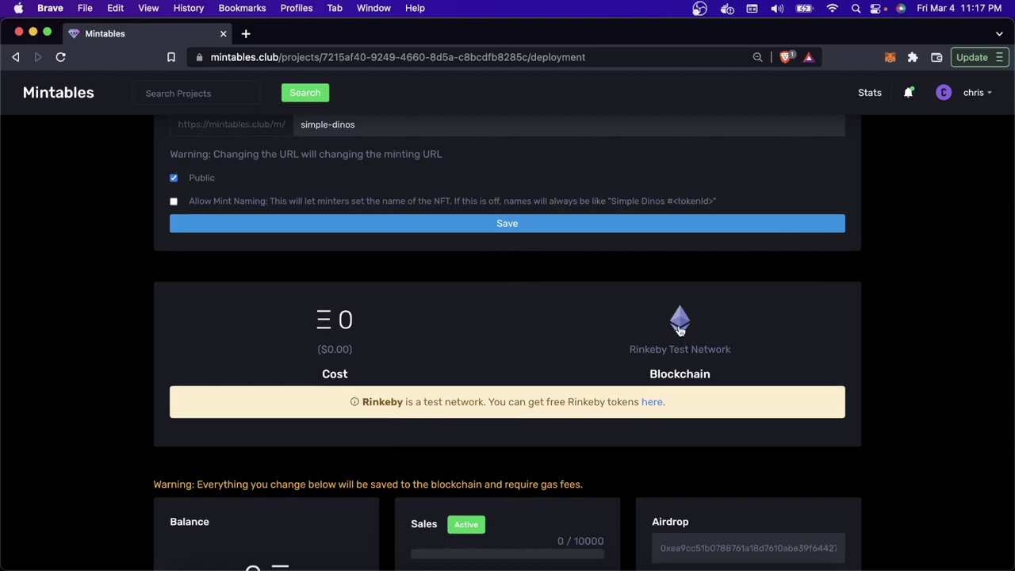
left_click(679, 330)
scroll(679, 328, "down", 5)
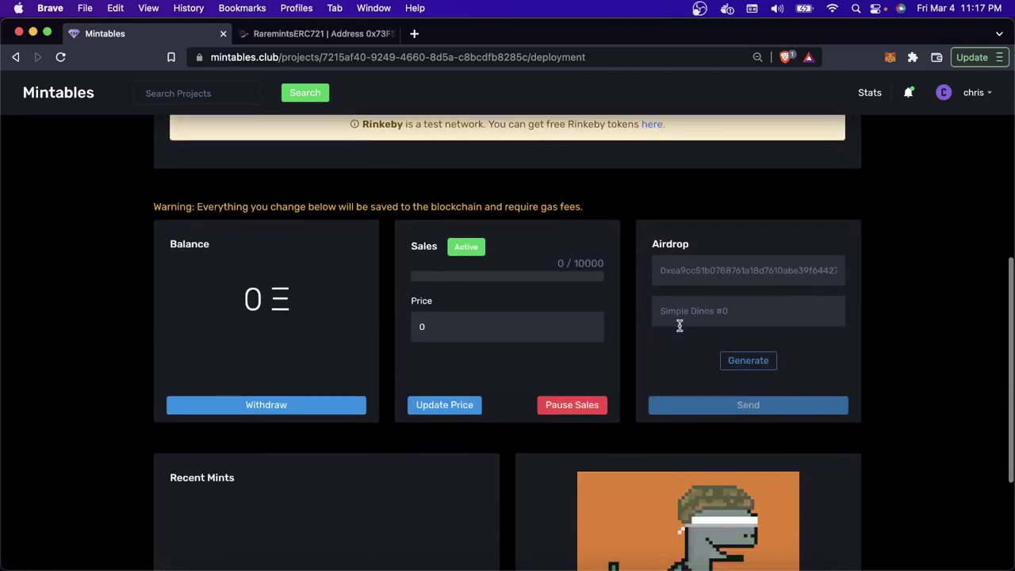
Step: Switch to the Etherscan tab and scroll down to the contract's Read Contract function list
key("ctrl+Tab")
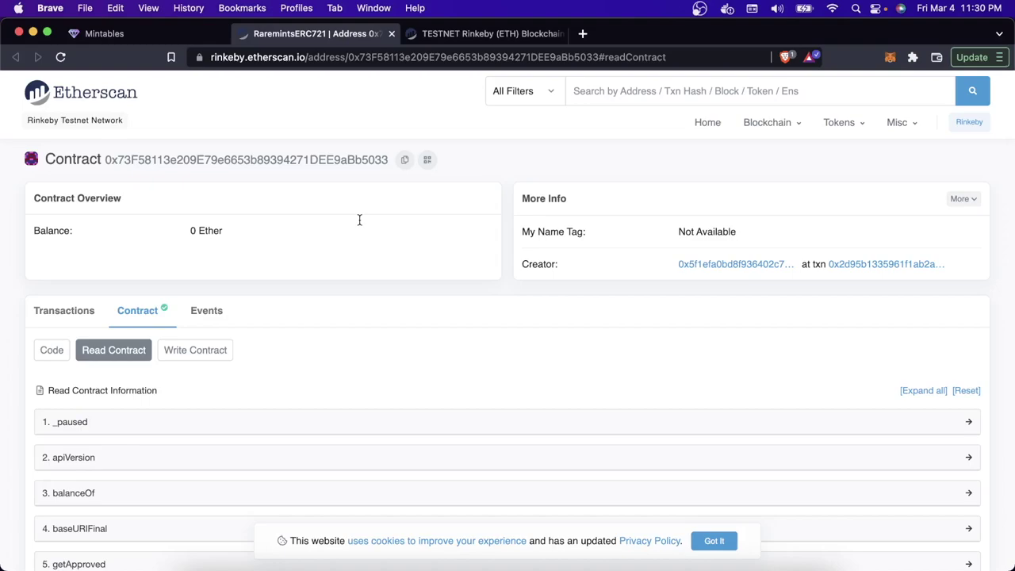
mouse_move(32, 230)
left_mouse_down()
mouse_move(97, 236)
mouse_move(29, 231)
left_mouse_up()
scroll(29, 231, "down", 1)
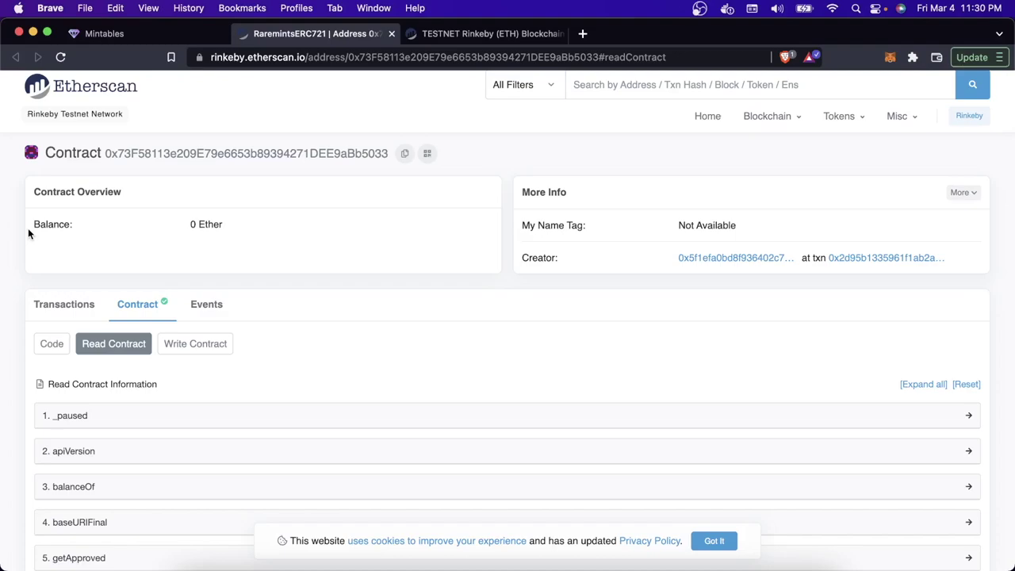
Step: Expand getPrice and confirm it returns 0 uint256
scroll(28, 231, "down", 3)
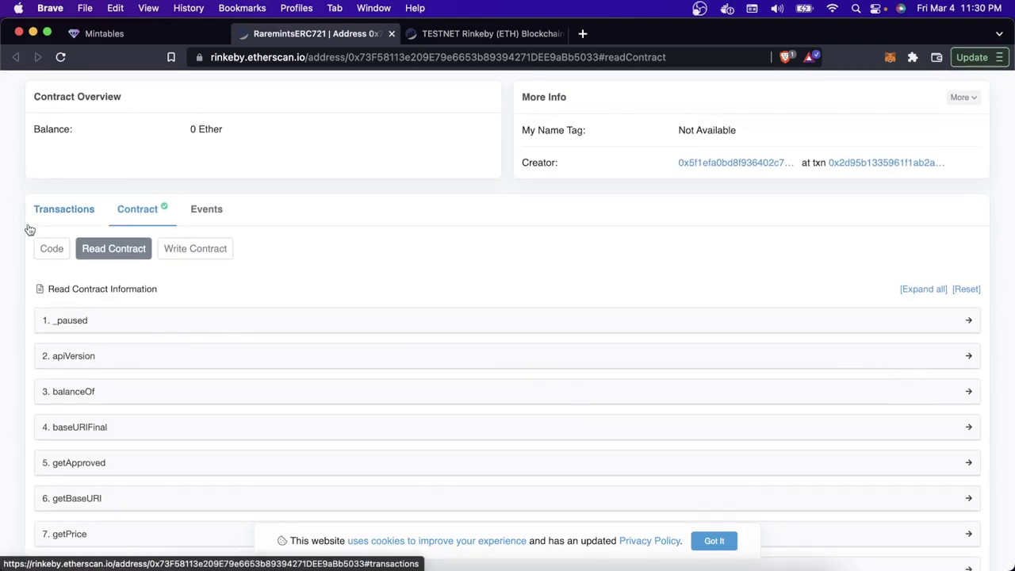
scroll(30, 229, "down", 3)
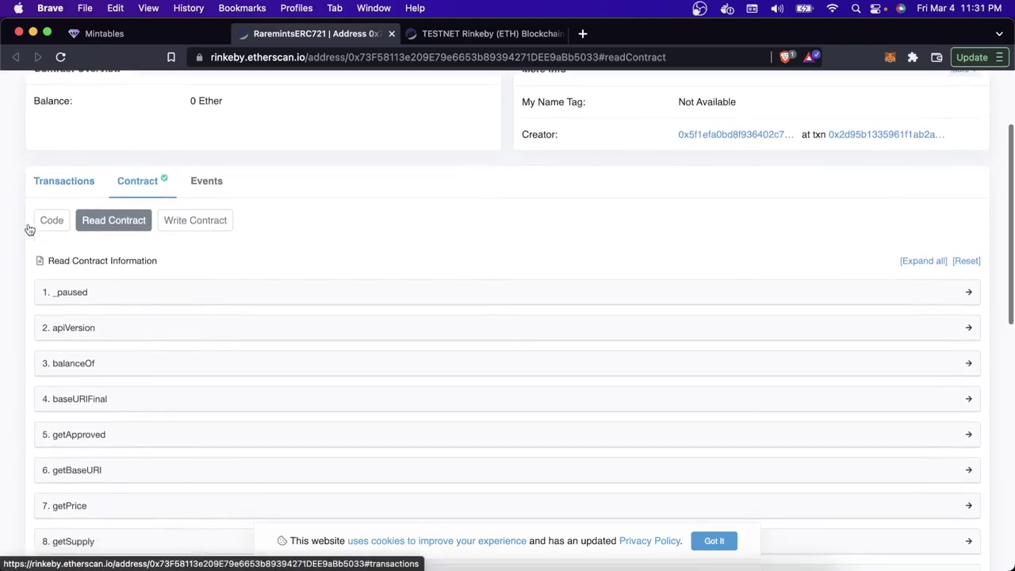
scroll(29, 229, "down", 1)
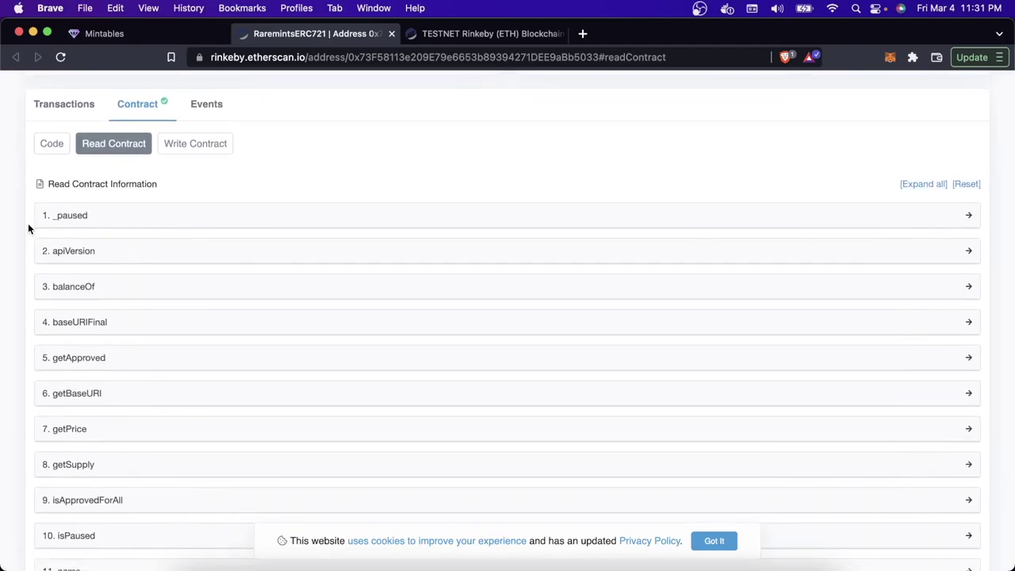
scroll(30, 226, "down", 5)
scroll(103, 372, "down", 7)
scroll(103, 373, "up", 14)
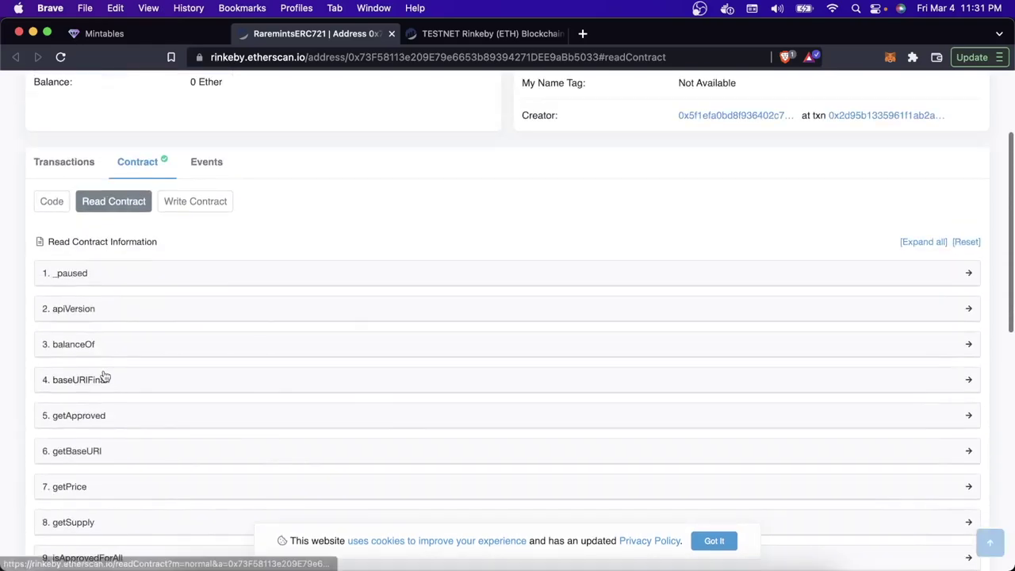
scroll(106, 388, "down", 1)
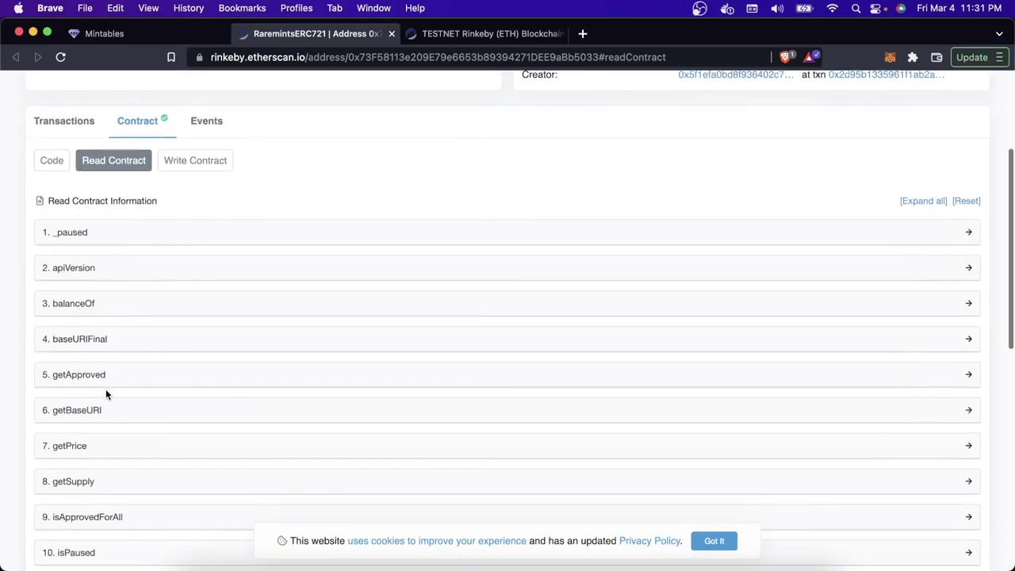
left_click(103, 449)
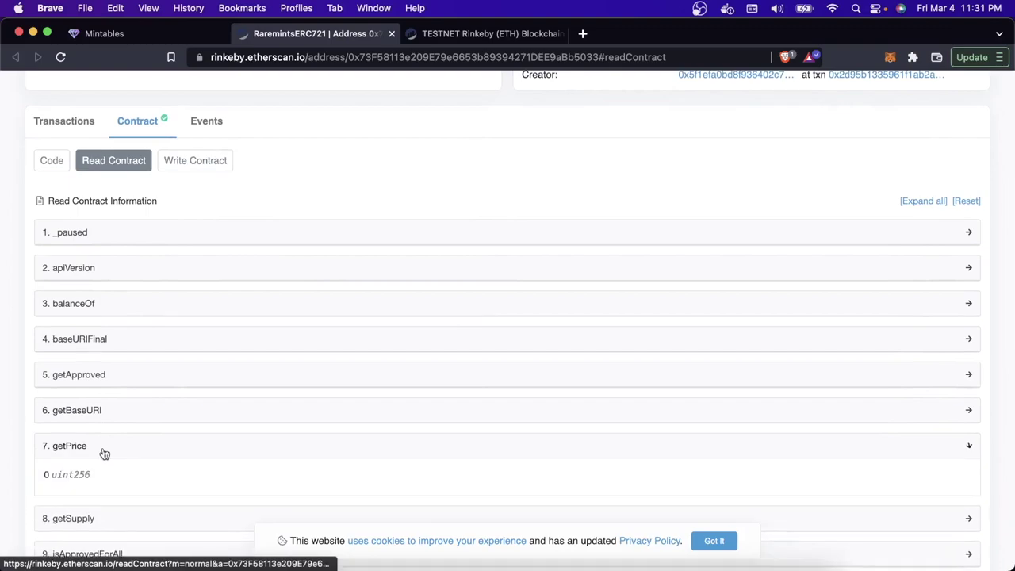
left_click_drag(101, 476, 36, 476)
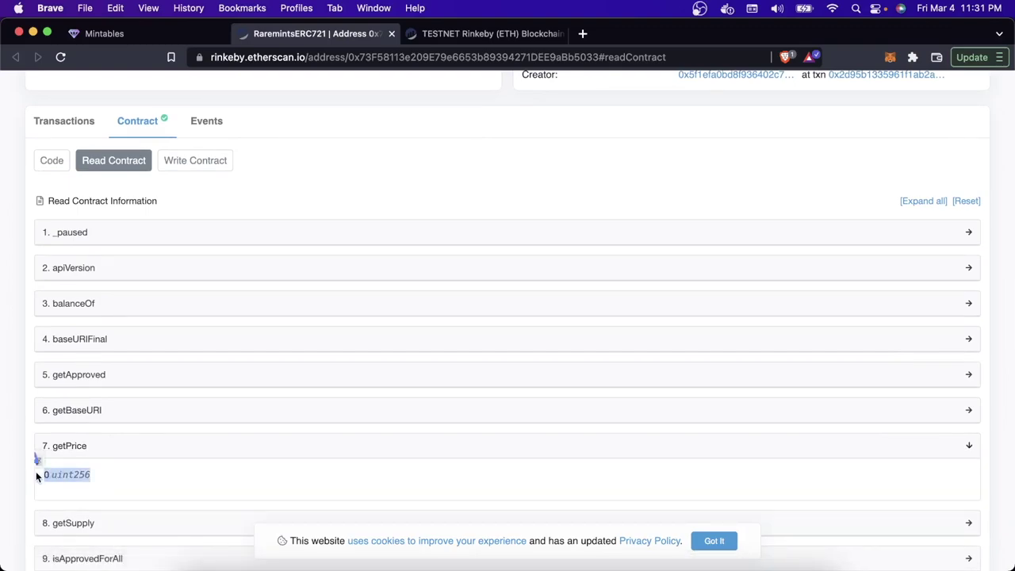
left_click(36, 476)
Step: Expand getSupply and totalSupply to read 10000 and 0
scroll(37, 476, "down", 1)
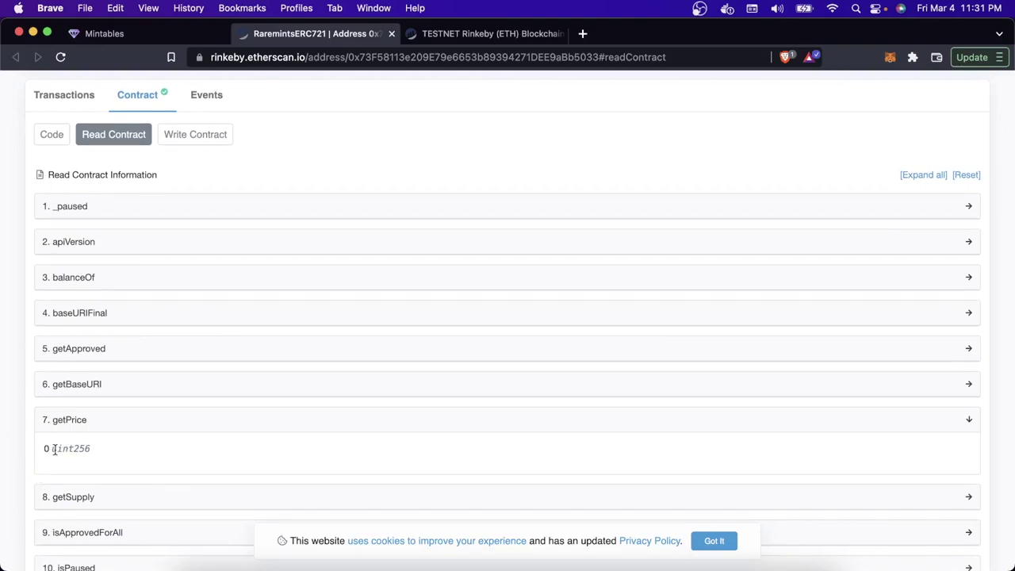
scroll(54, 449, "down", 1)
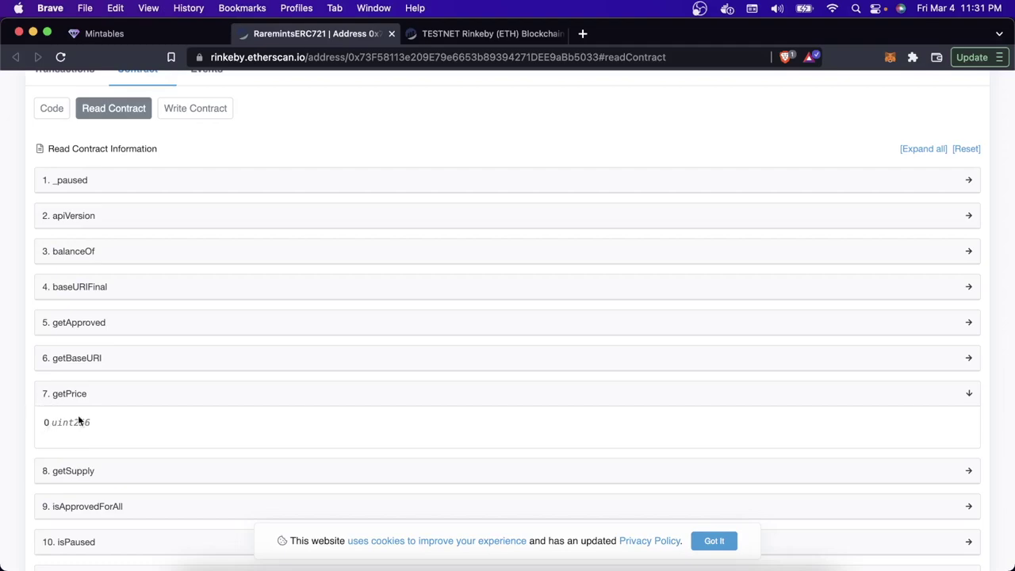
scroll(60, 432, "down", 2)
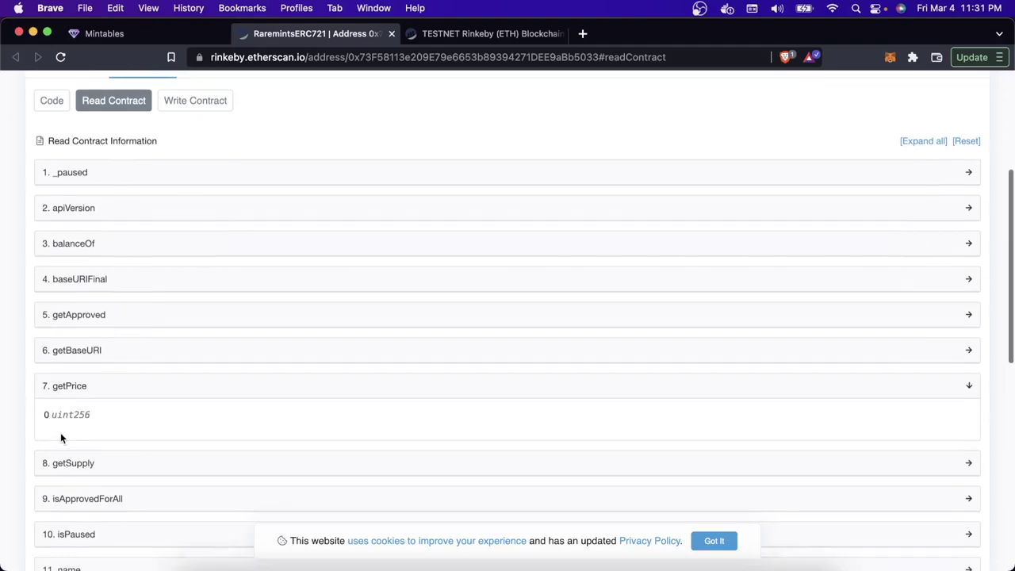
left_click(71, 421)
scroll(73, 420, "down", 2)
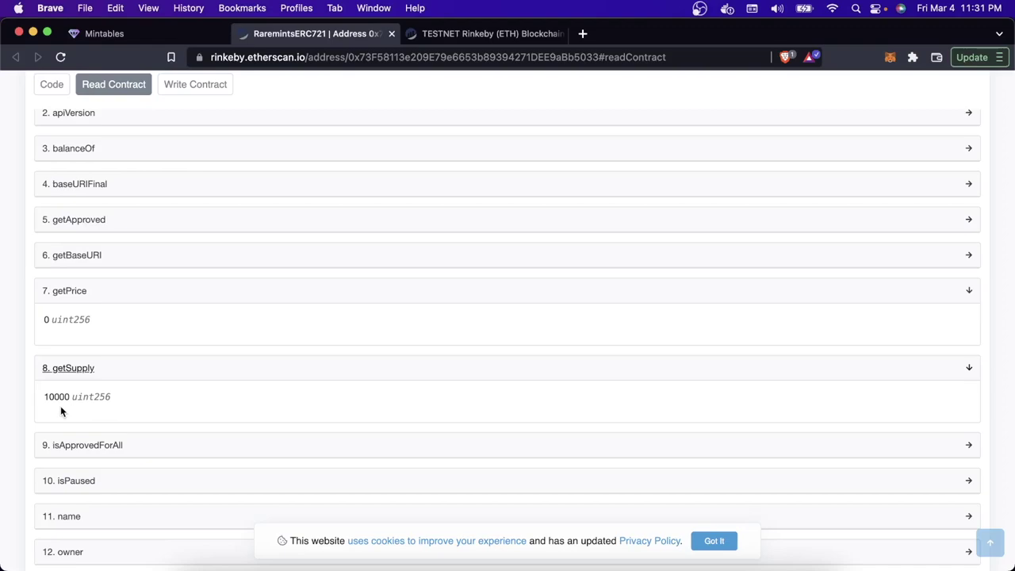
scroll(61, 410, "down", 10)
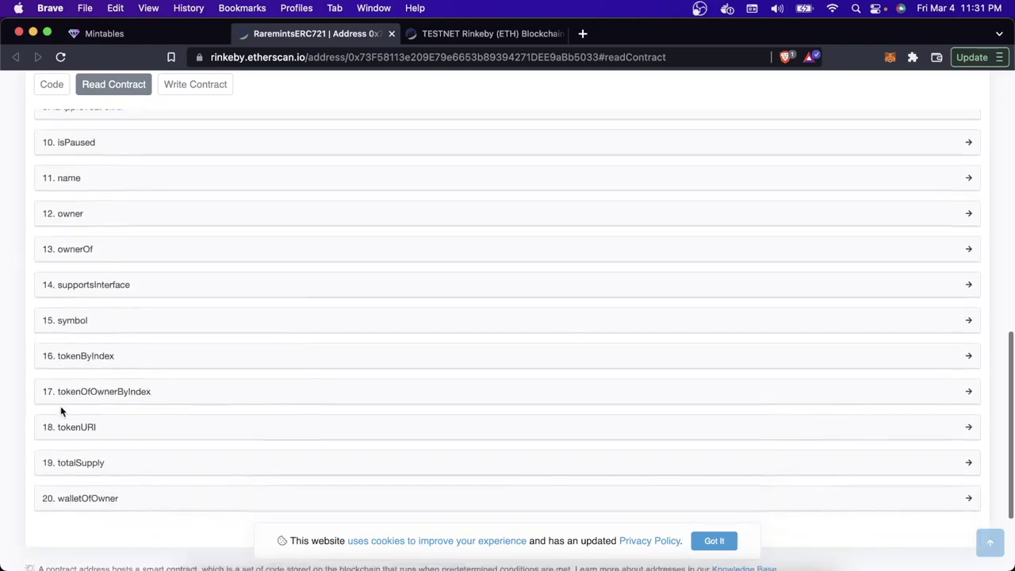
left_click(71, 408)
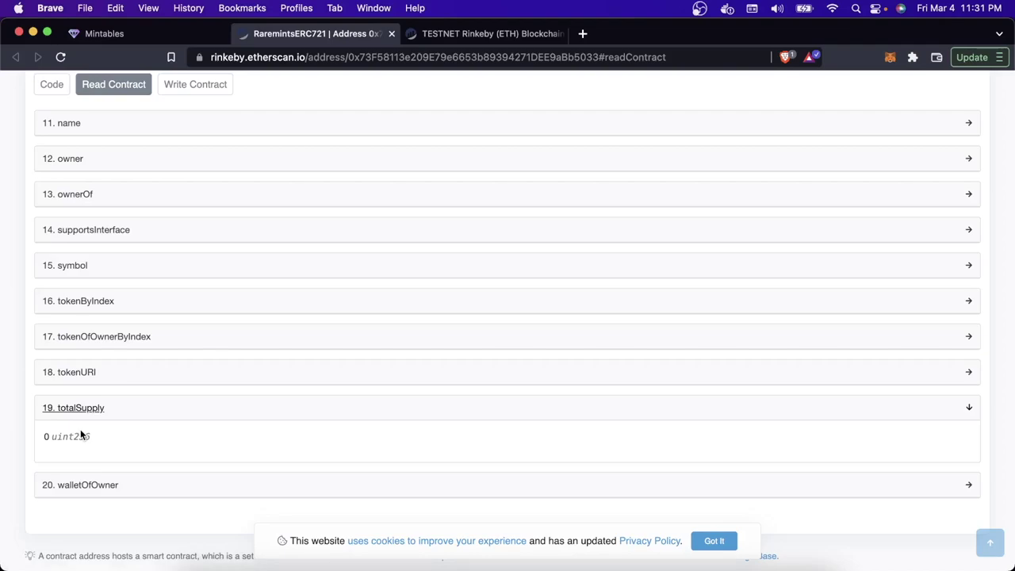
Step: Query name (Simple Dinos), symbol (SIMPLE) and the owner address in Read Contract
scroll(80, 434, "up", 2)
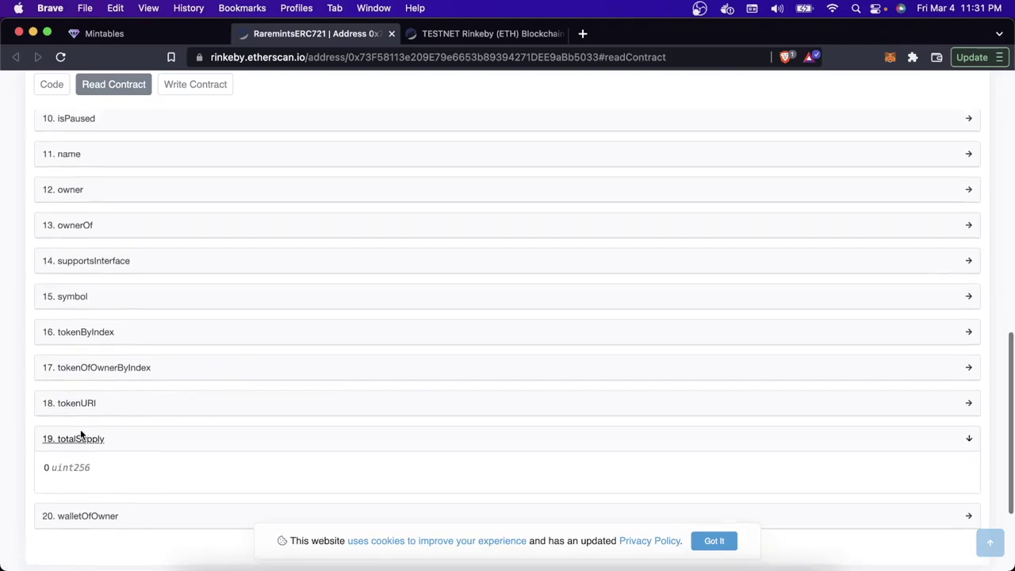
left_click(83, 202)
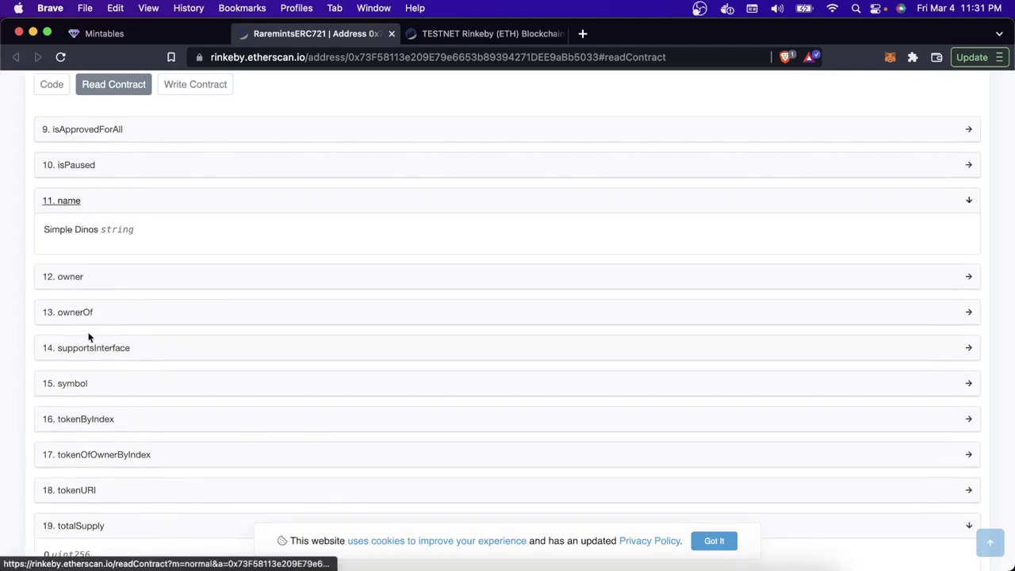
left_click(88, 382)
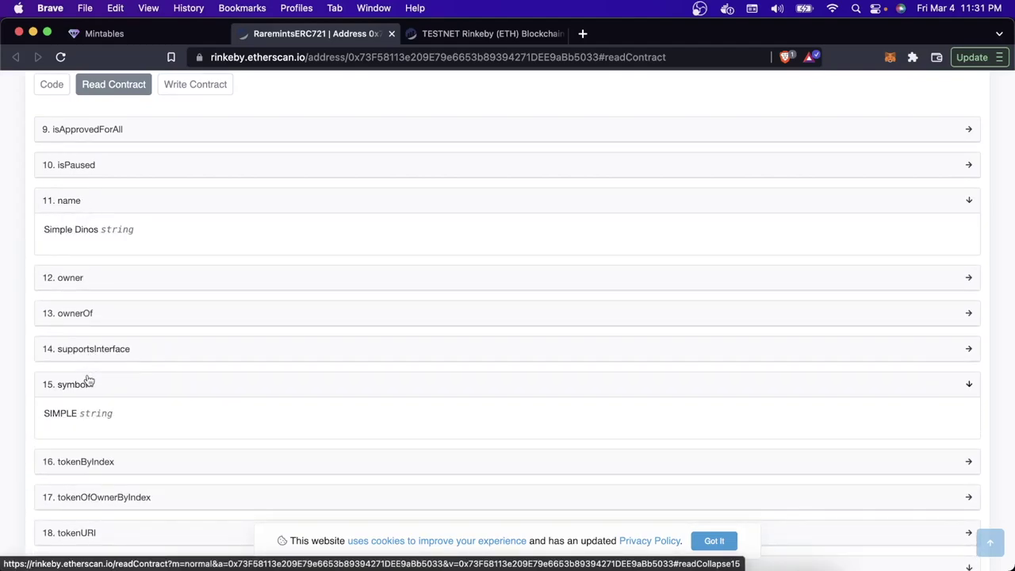
left_click(106, 286)
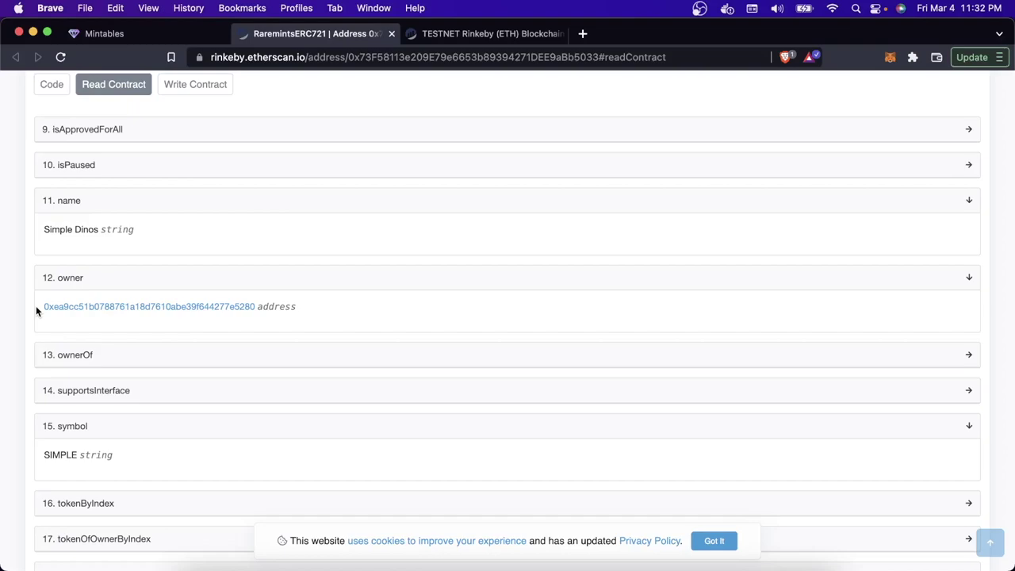
scroll(36, 305, "up", 10)
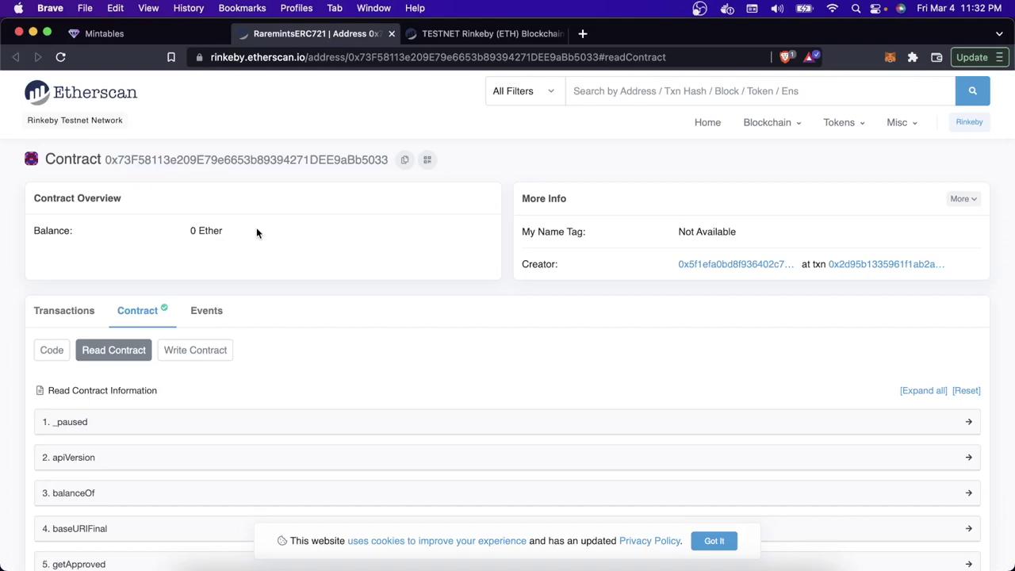
scroll(256, 230, "down", 10)
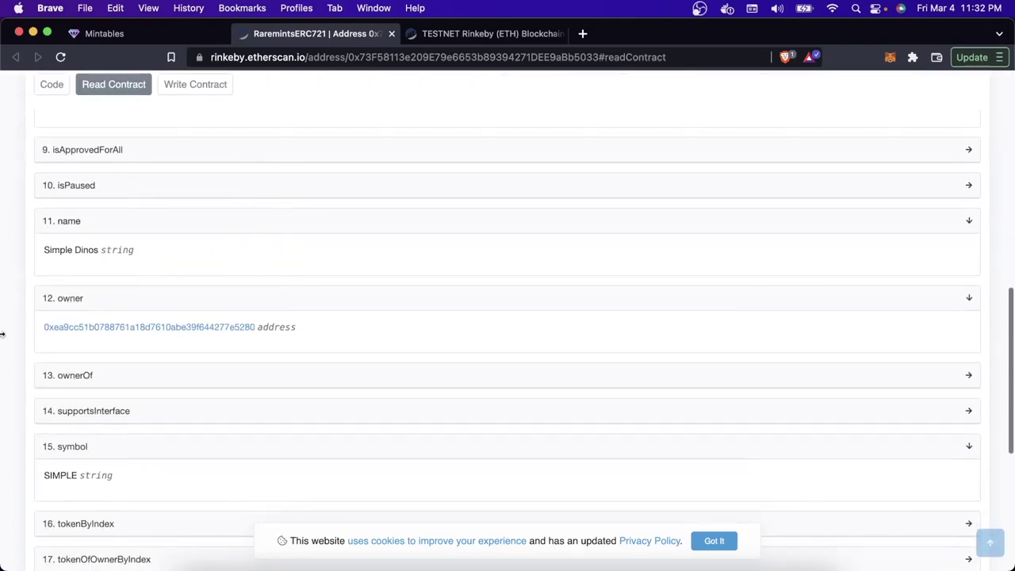
scroll(426, 266, "up", 10)
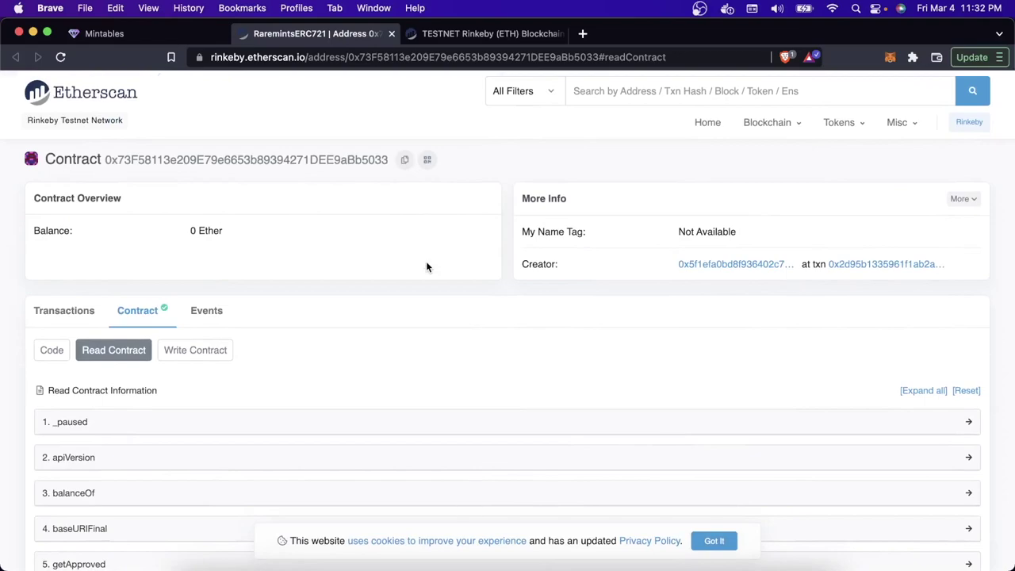
scroll(426, 267, "down", 10)
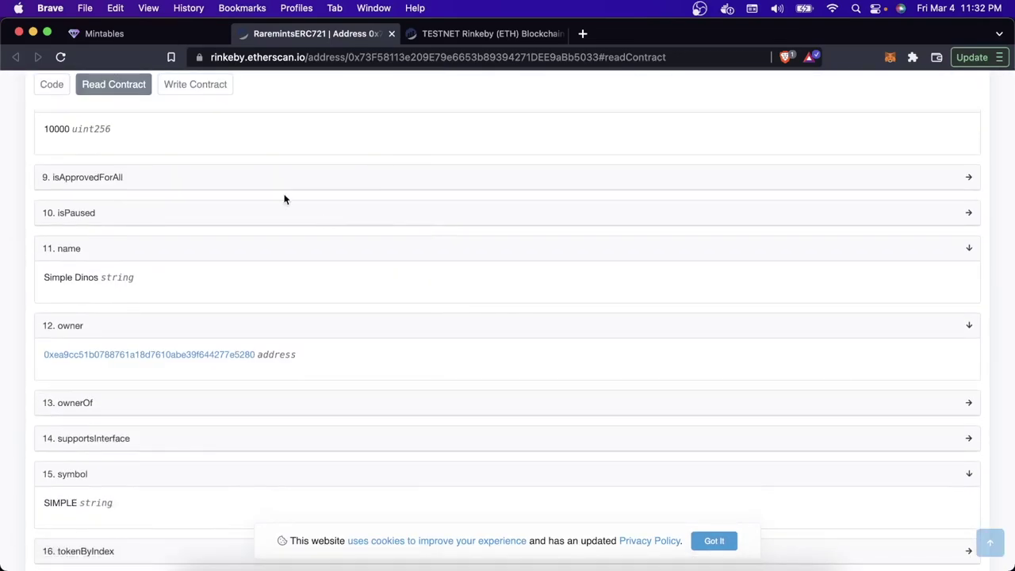
scroll(283, 199, "down", 2)
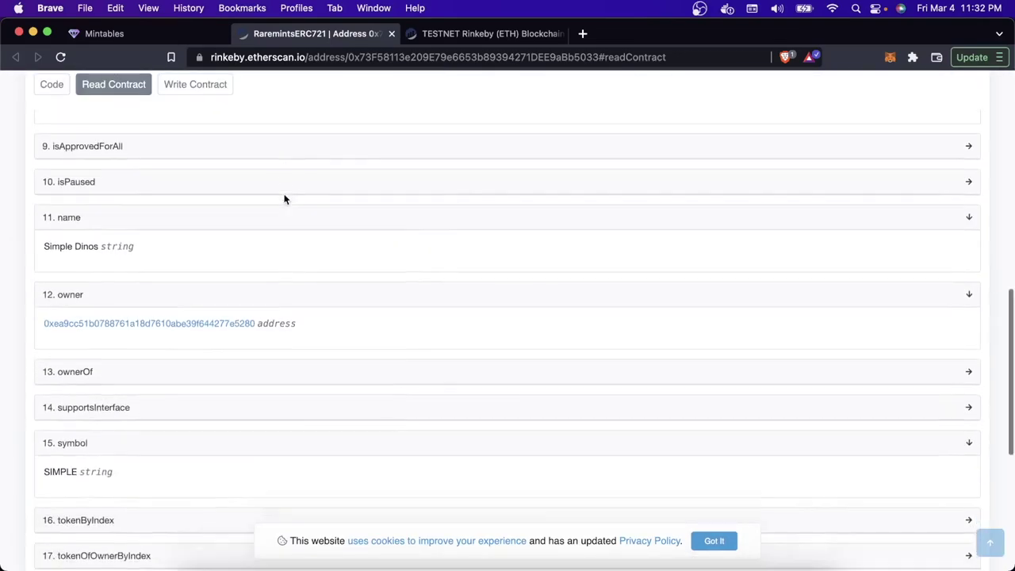
Step: Open the public simple-dinos minting page from the project and start minting
left_click(172, 39)
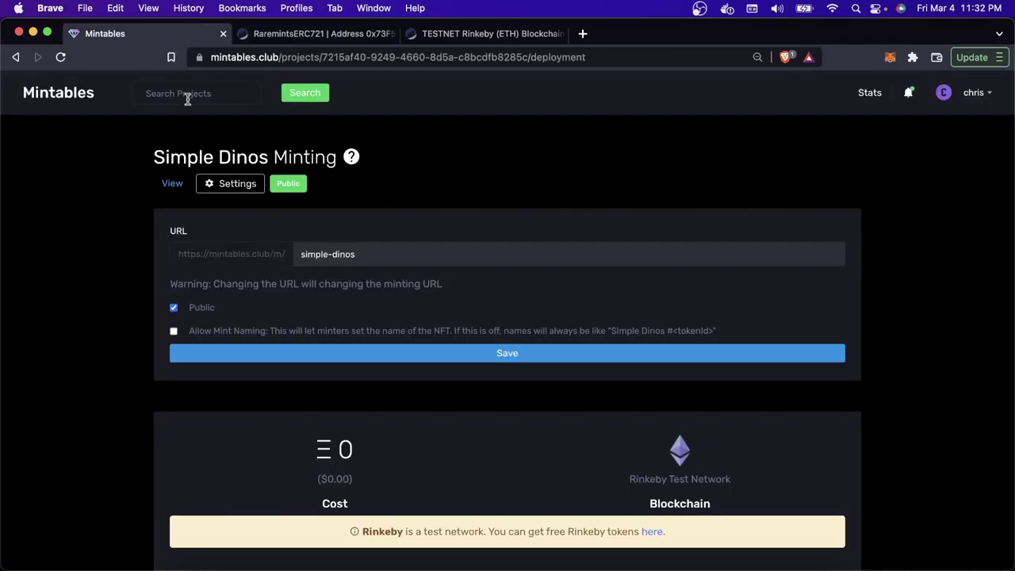
left_click(172, 184)
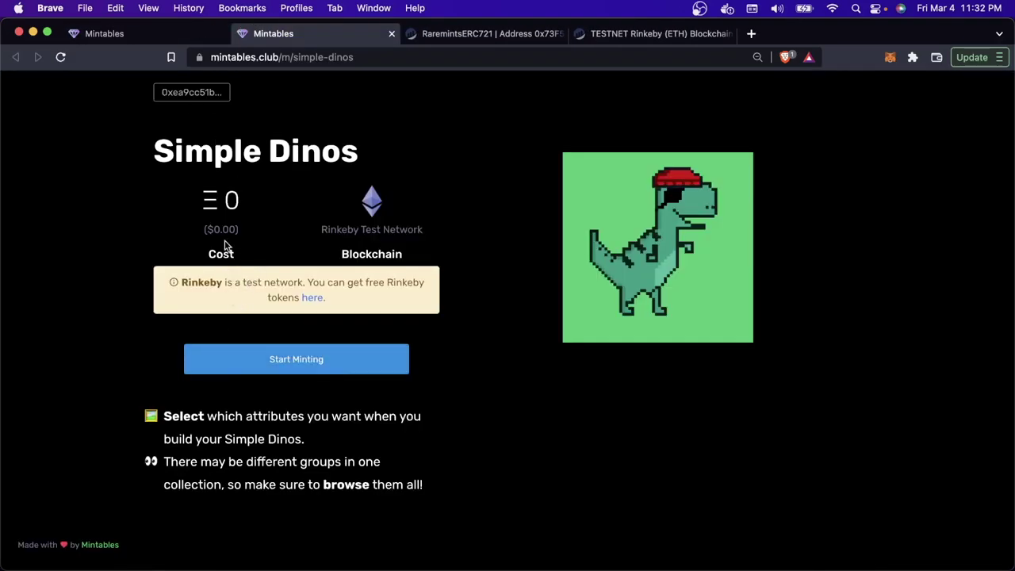
left_click(372, 363)
Step: Build a dino with teal background, green body, red laser eyes and army helmet, then mint it
left_click(242, 277)
scroll(242, 272, "down", 1)
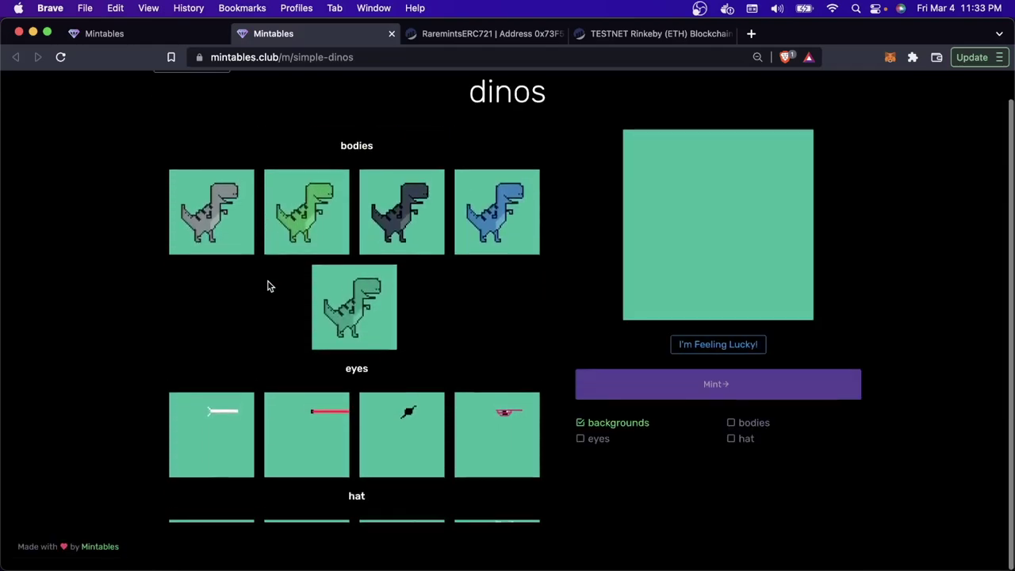
left_click(289, 240)
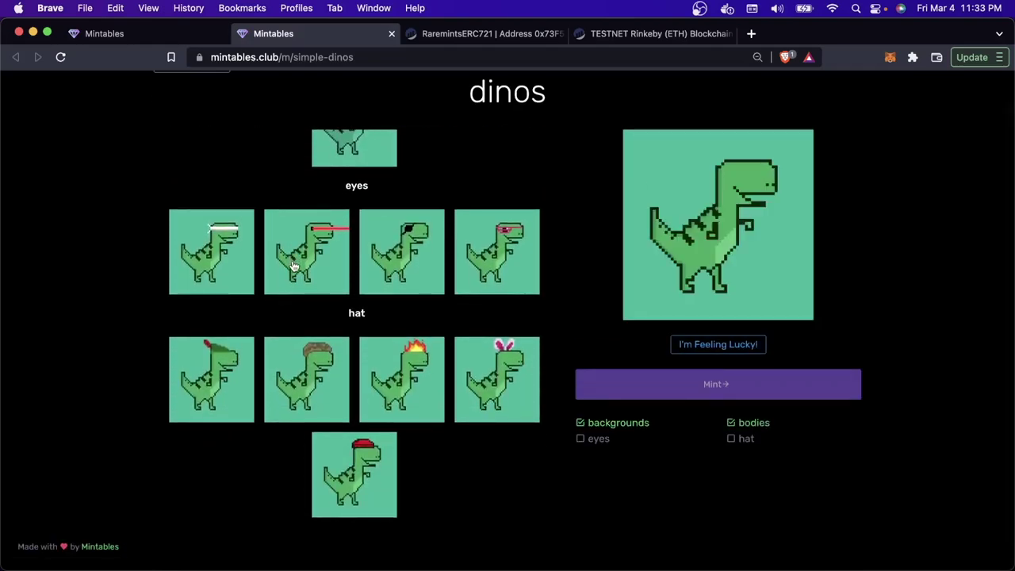
left_click(293, 268)
left_click(315, 338)
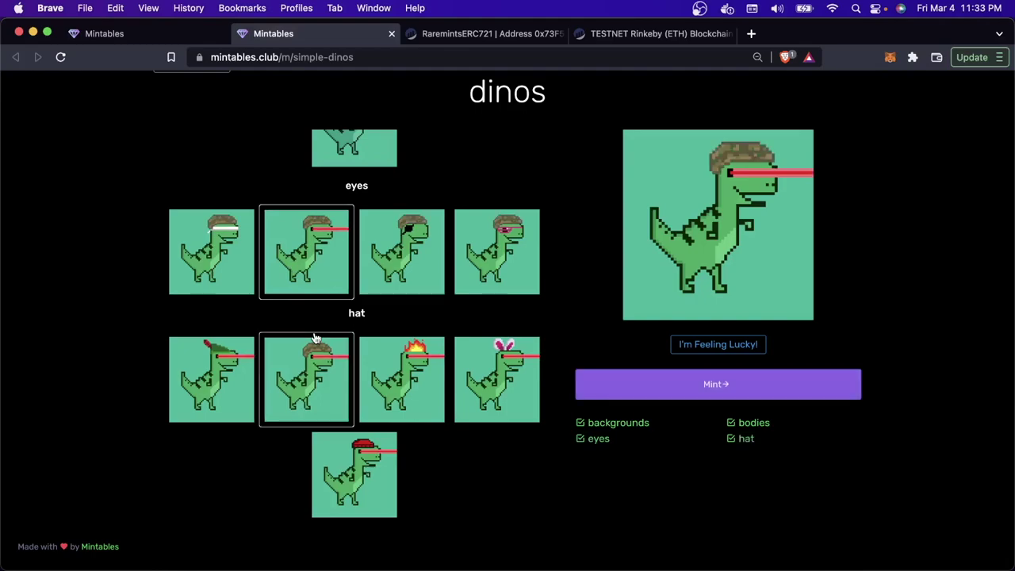
left_click(753, 396)
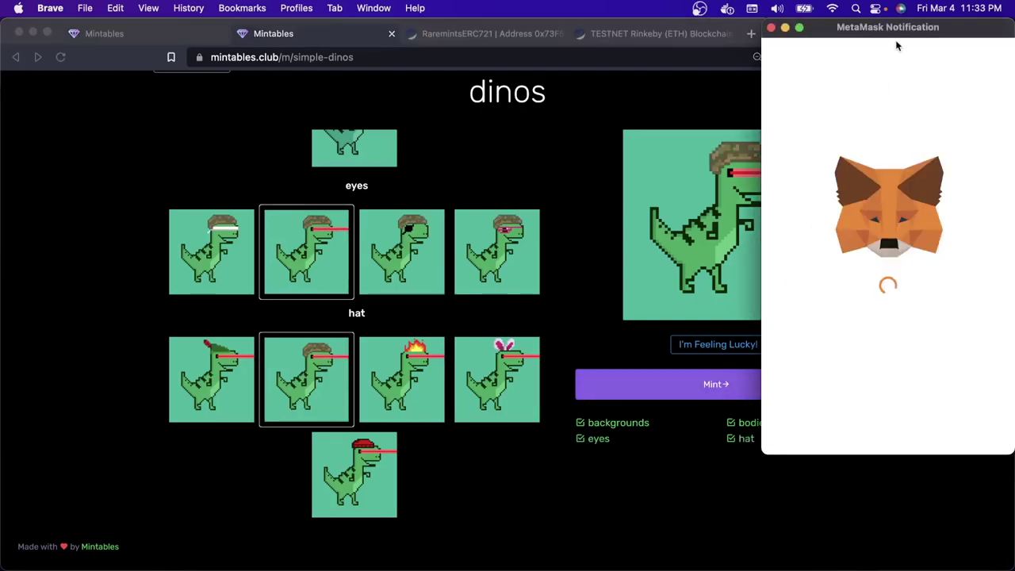
Step: Confirm the mint transaction in the centred MetaMask notification window
left_click_drag(896, 30, 557, 89)
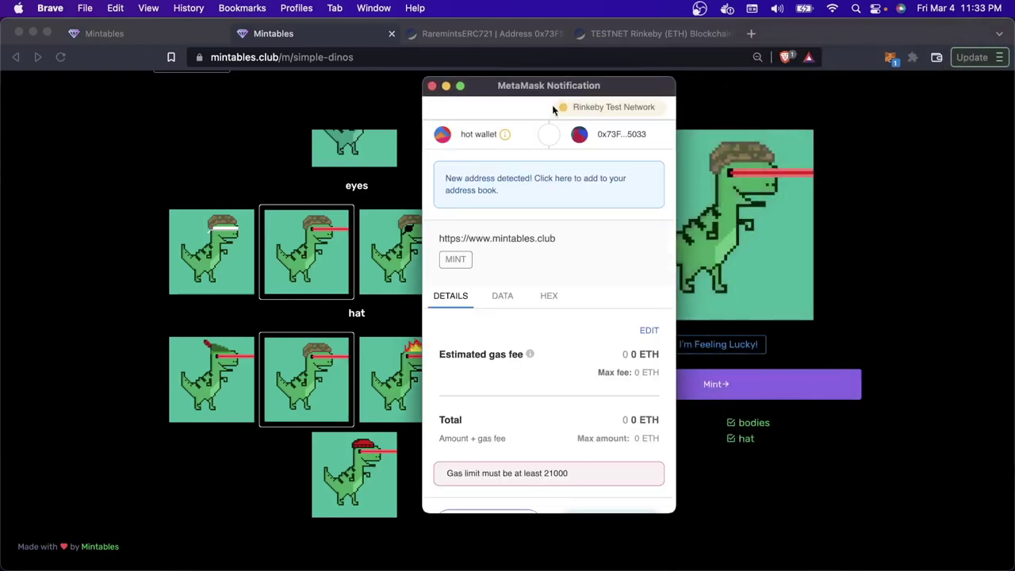
scroll(526, 255, "down", 2)
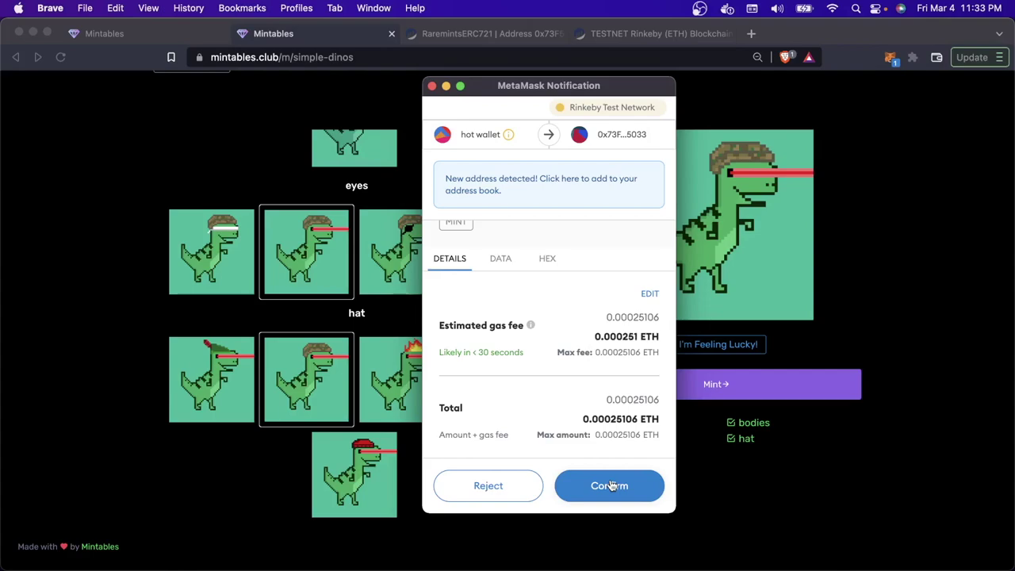
left_click(610, 485)
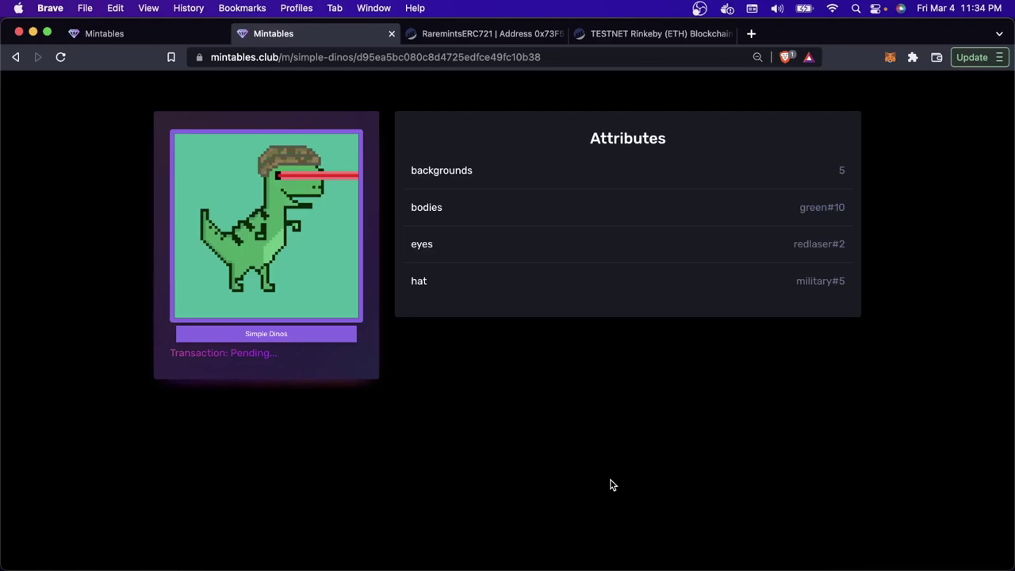
Step: Check the Simple Dinos #0 page, then reload the Etherscan contract page
key("ctrl+Tab")
key("ctrl+shift+Tab")
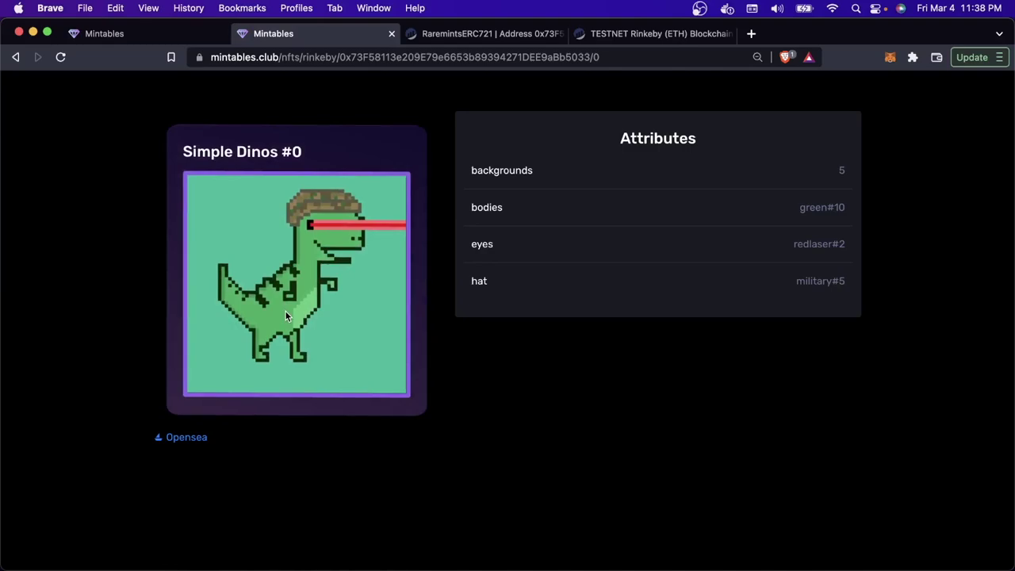
key("ctrl+Tab")
key("super+r")
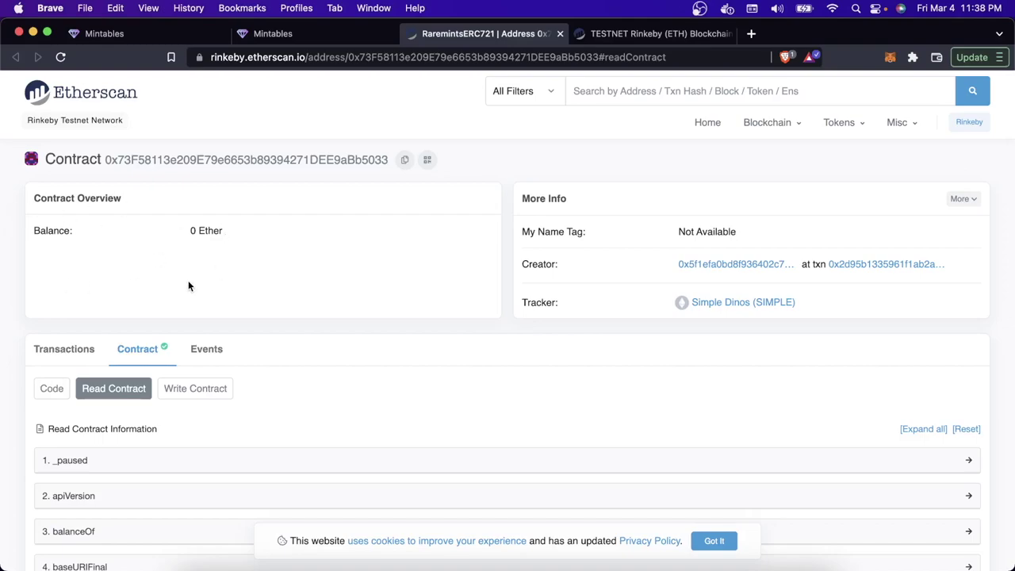
Step: Confirm totalSupply is 1 and query tokenURI for tokenId 0
scroll(201, 306, "down", 10)
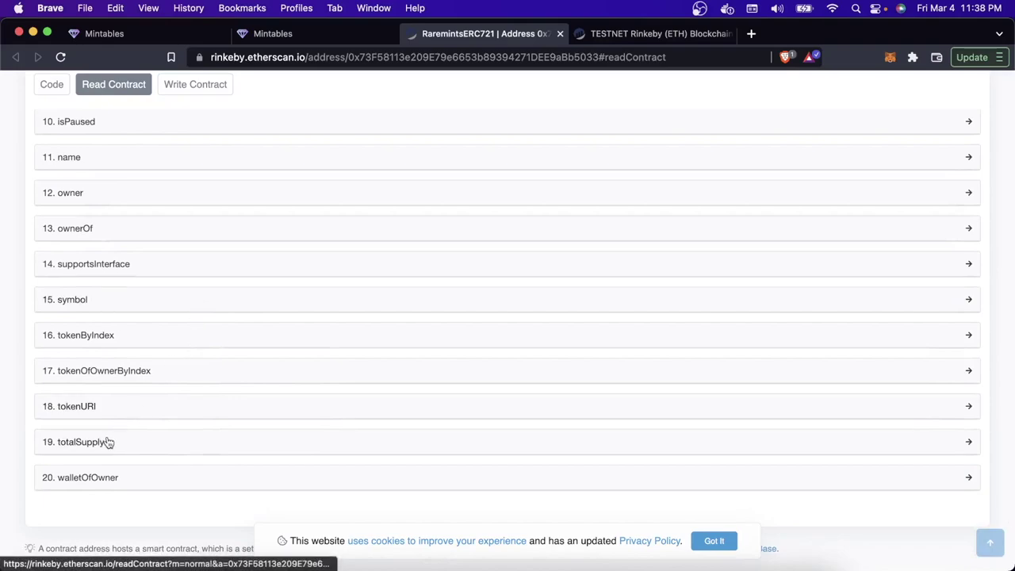
left_click(108, 441)
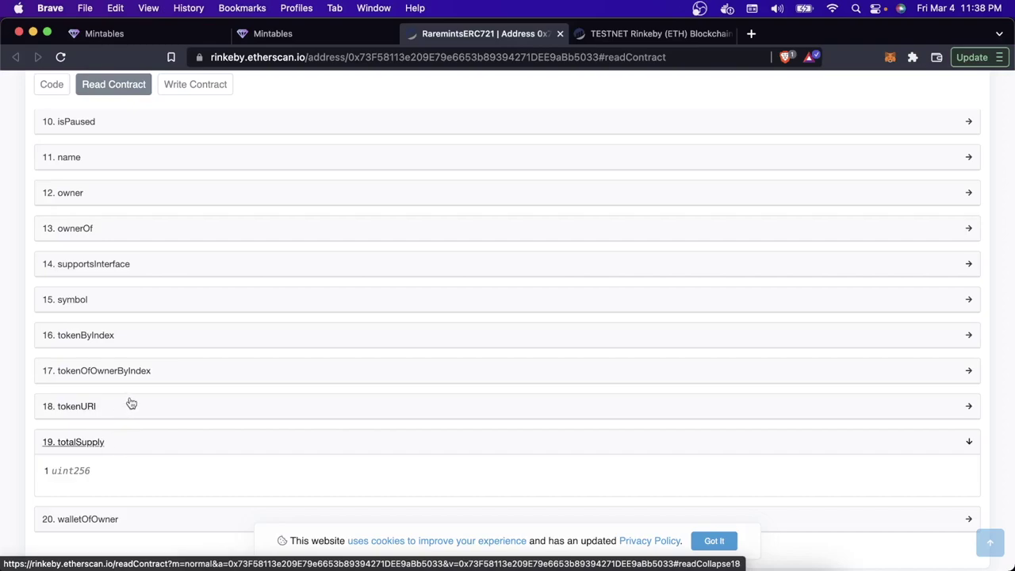
left_click(127, 405)
scroll(137, 343, "down", 3)
left_click(142, 328)
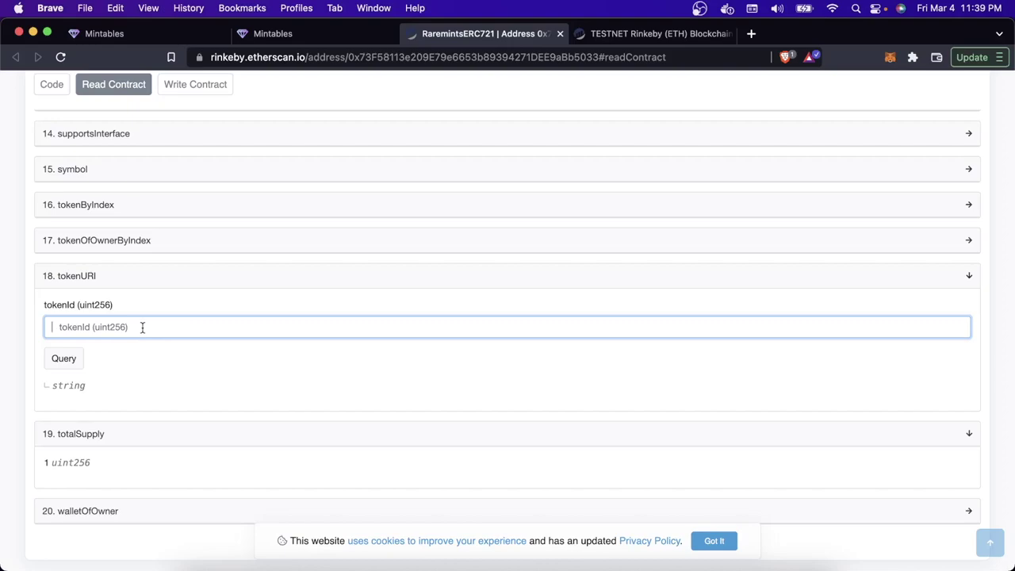
type("0")
left_click(63, 358)
left_click_drag(96, 427, 283, 427)
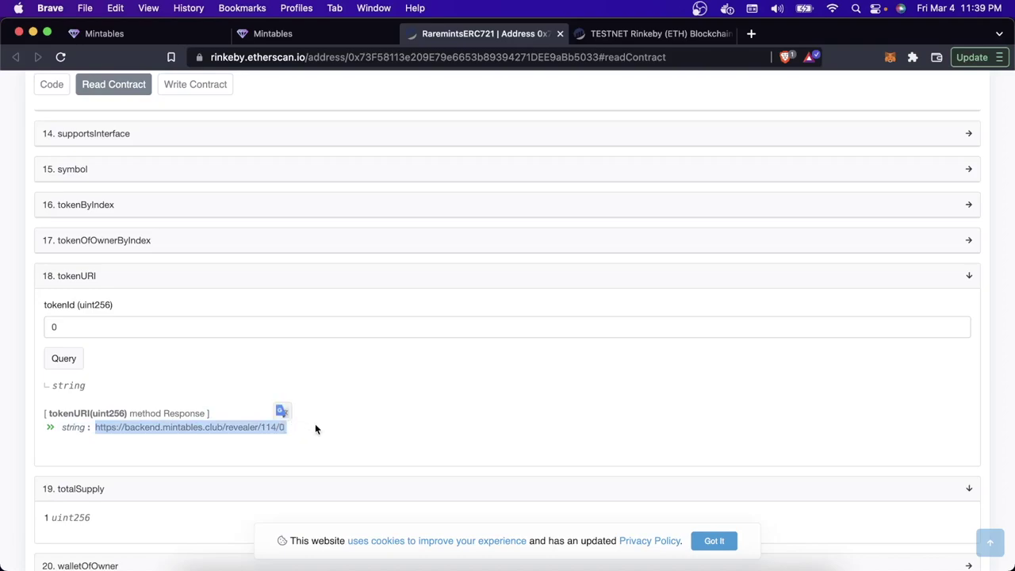
left_click(110, 360)
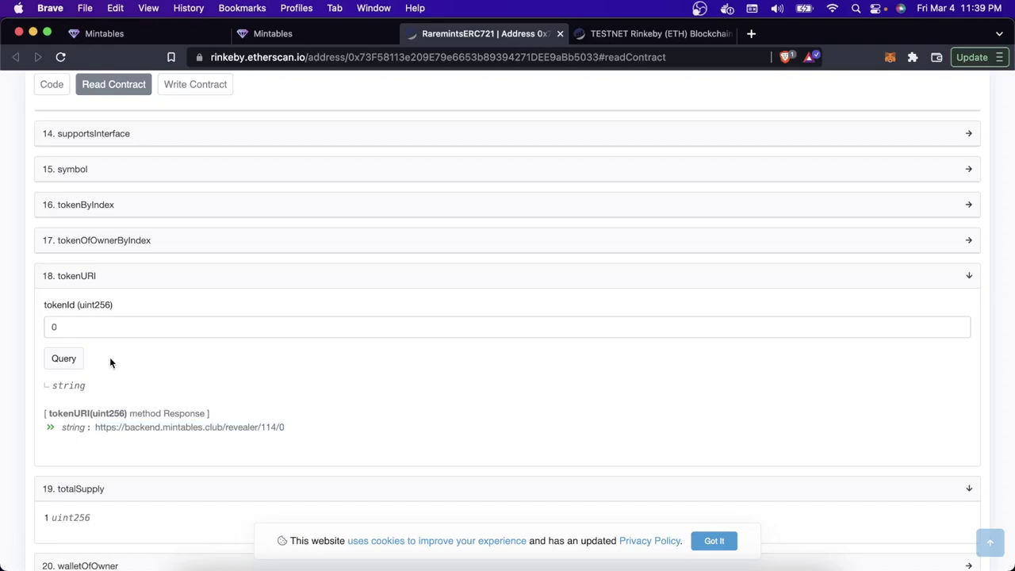
key("ctrl+shift+Tab")
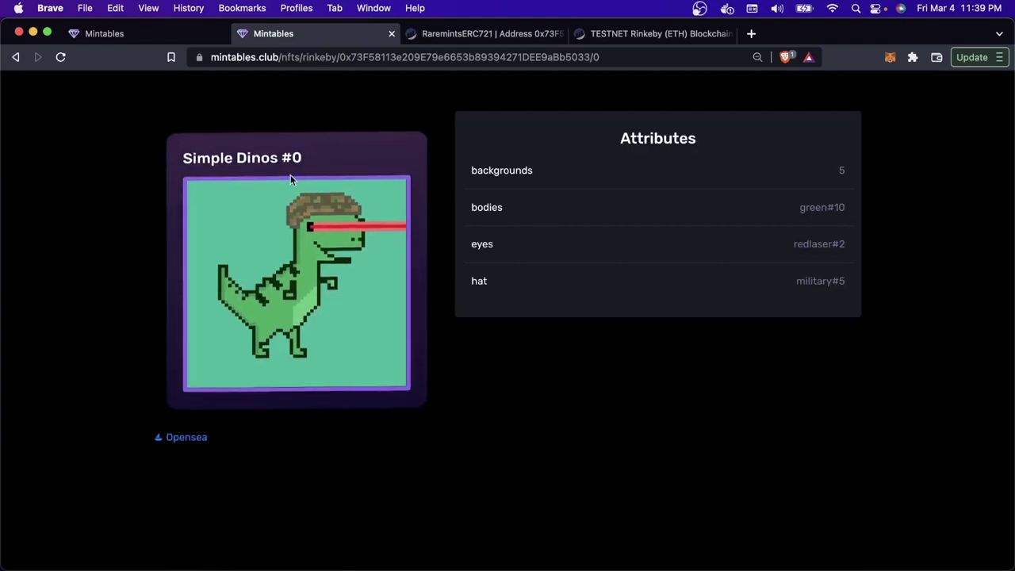
key("ctrl+Tab")
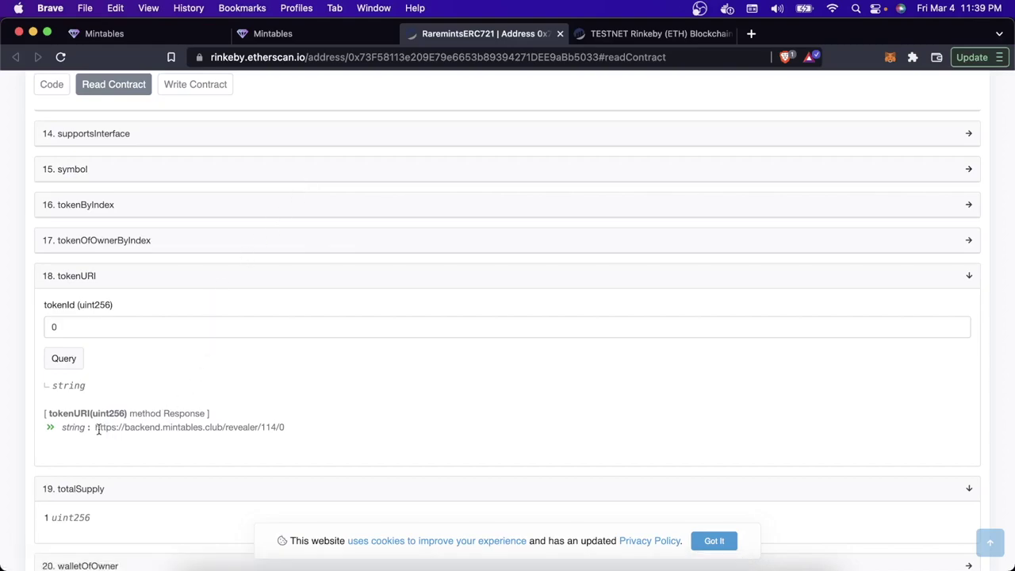
left_click_drag(95, 429, 317, 428)
key("super+c")
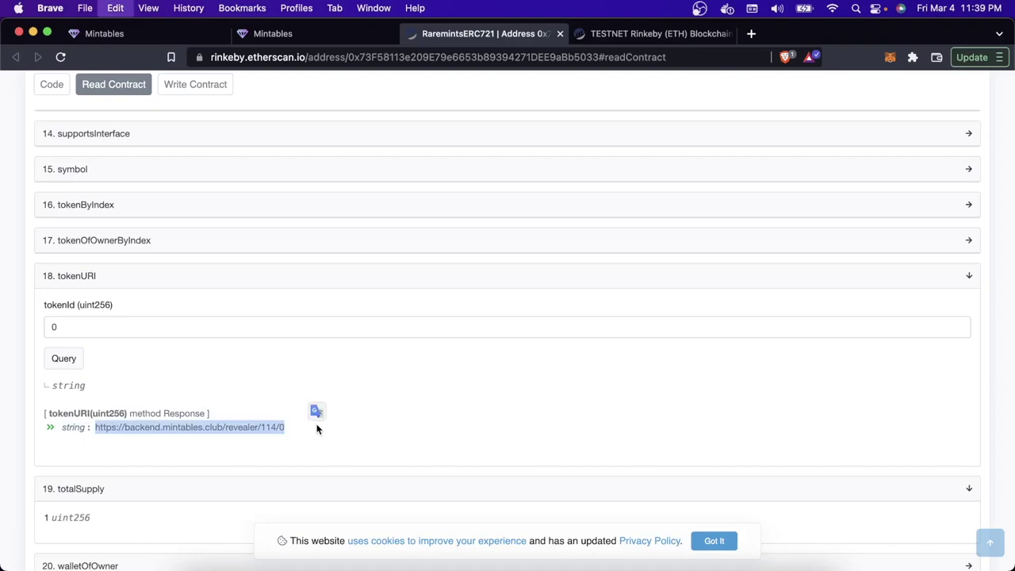
Step: Load the copied metadata URL in a new tab and view the token's image file
key("super+t")
key("super+v")
key("Return")
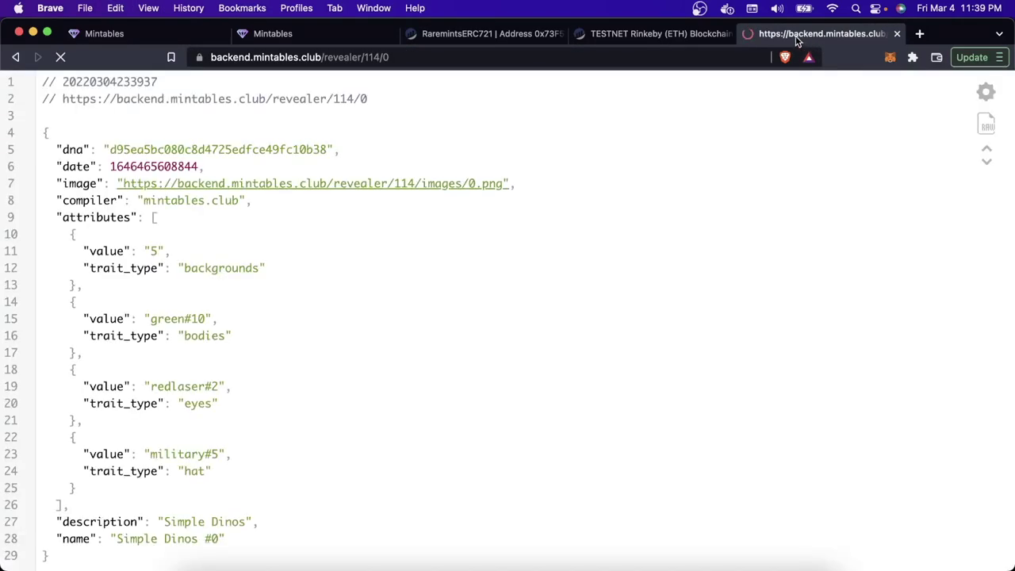
left_click_drag(807, 38, 493, 29)
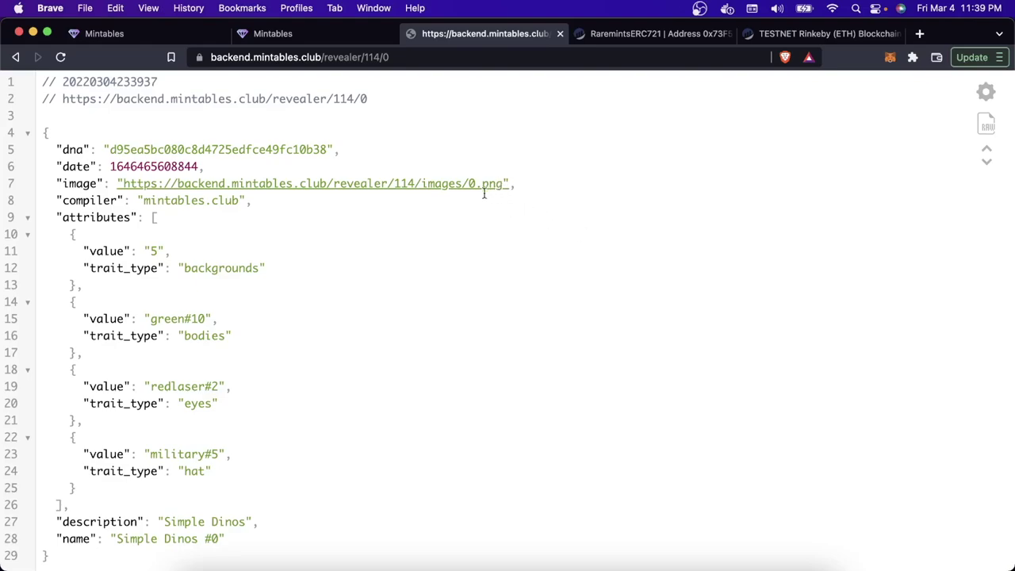
left_click(133, 186)
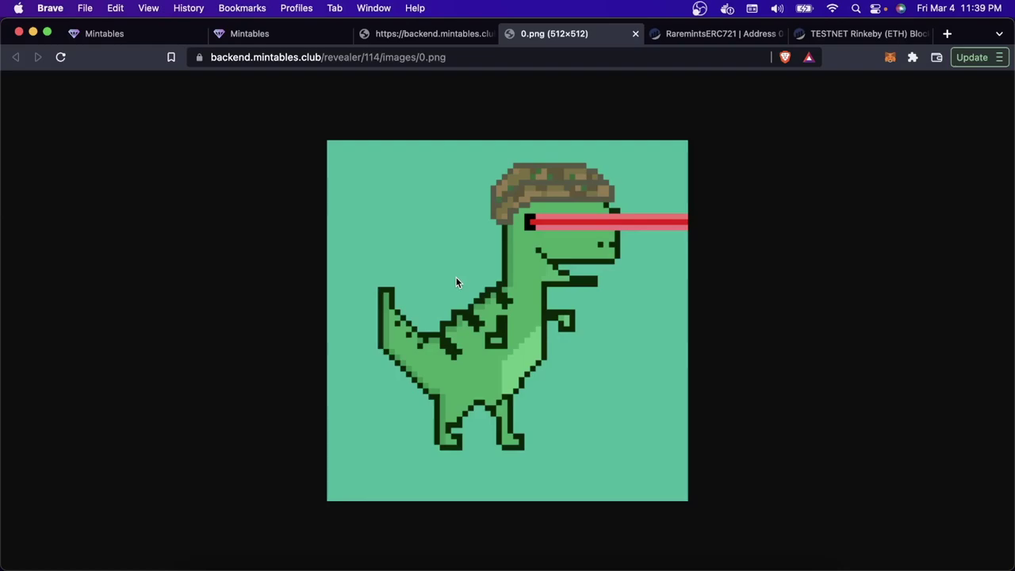
key("ctrl+shift+Tab")
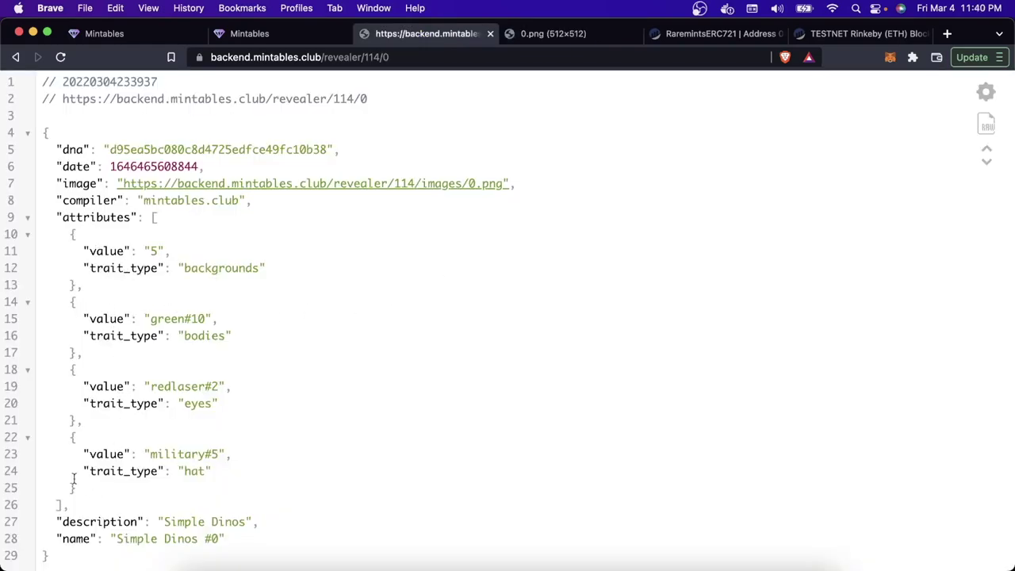
Step: Review the metadata's name, dna and date lines, then return to Etherscan
left_click_drag(57, 537, 63, 516)
left_click(57, 522)
left_click(281, 513)
left_click_drag(61, 149, 353, 153)
left_click_drag(67, 167, 222, 167)
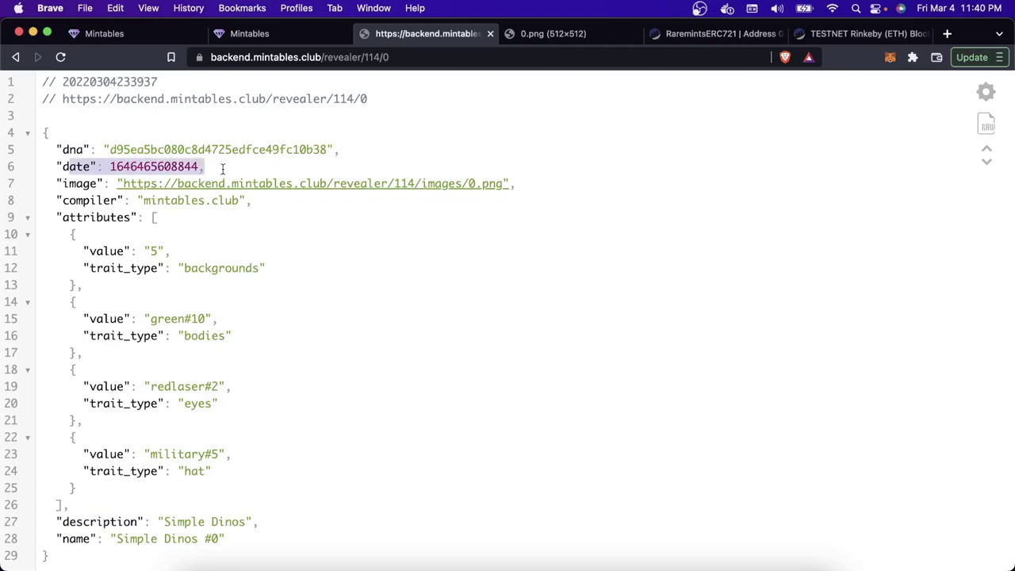
left_click(240, 304)
key("super+5")
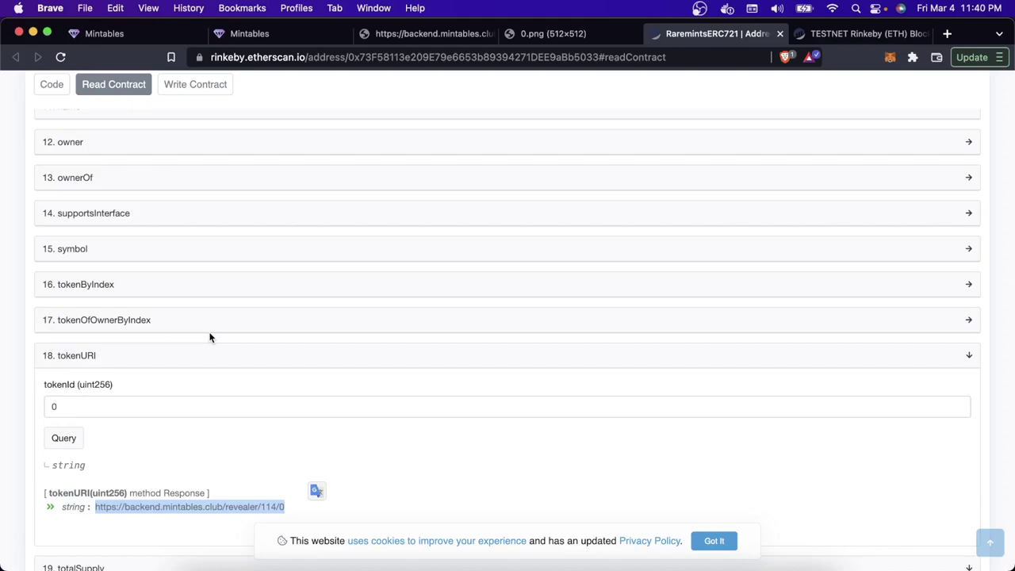
Step: Glance at the Simple Dinos #0 Mintables page and scroll through Etherscan's Read Contract functions
scroll(210, 338, "up", 15)
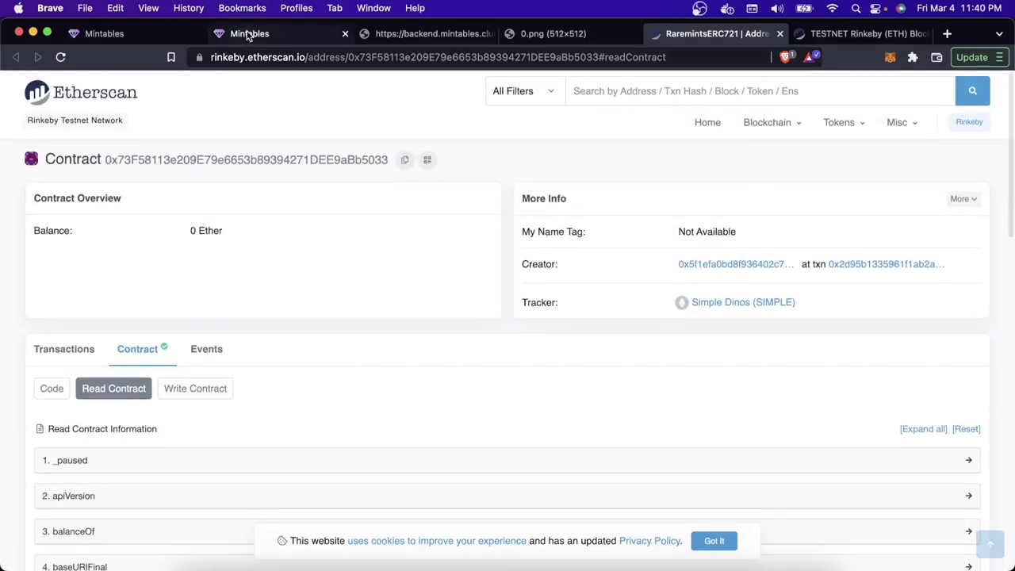
left_click(249, 34)
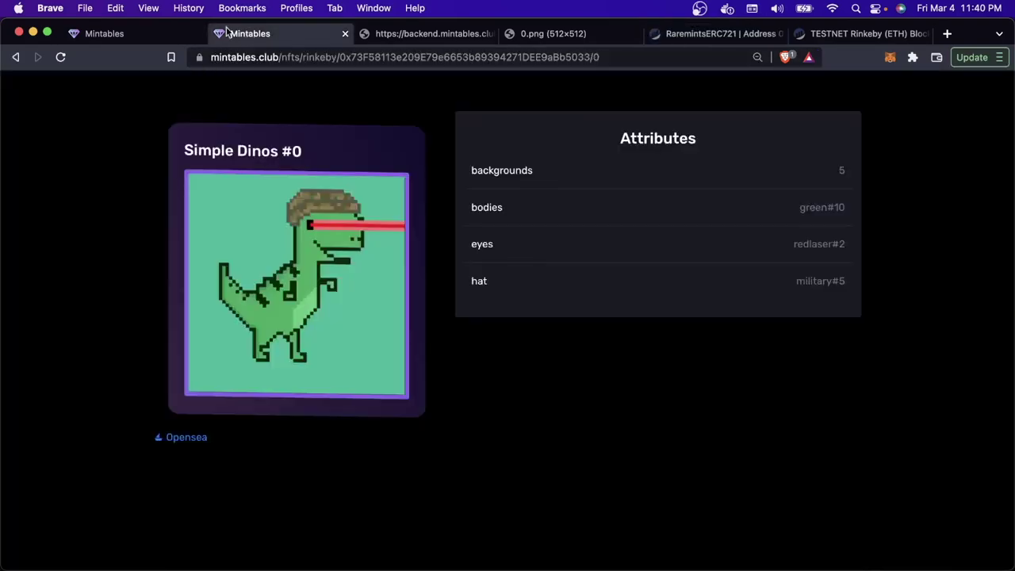
left_click(721, 38)
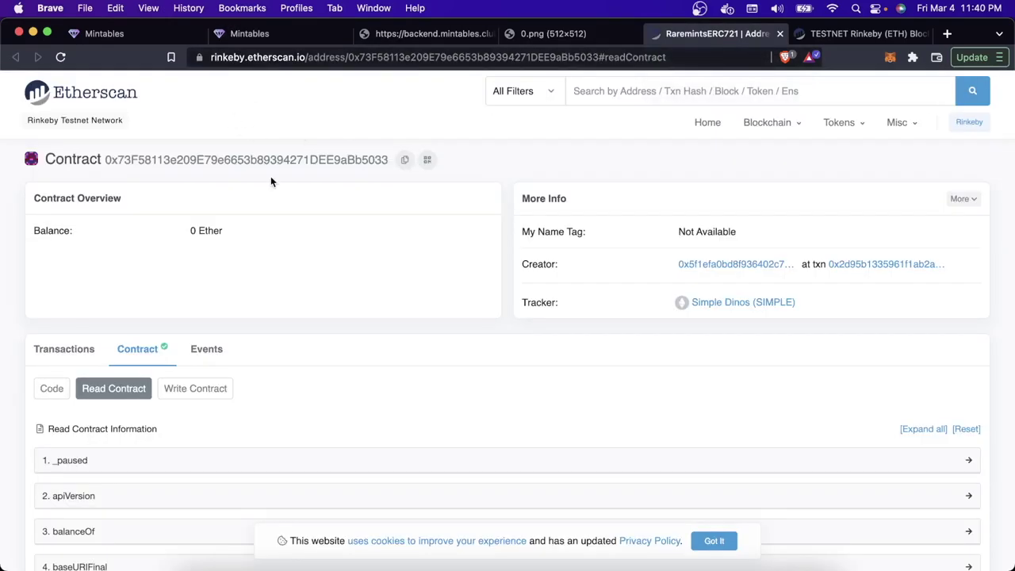
scroll(271, 182, "down", 4)
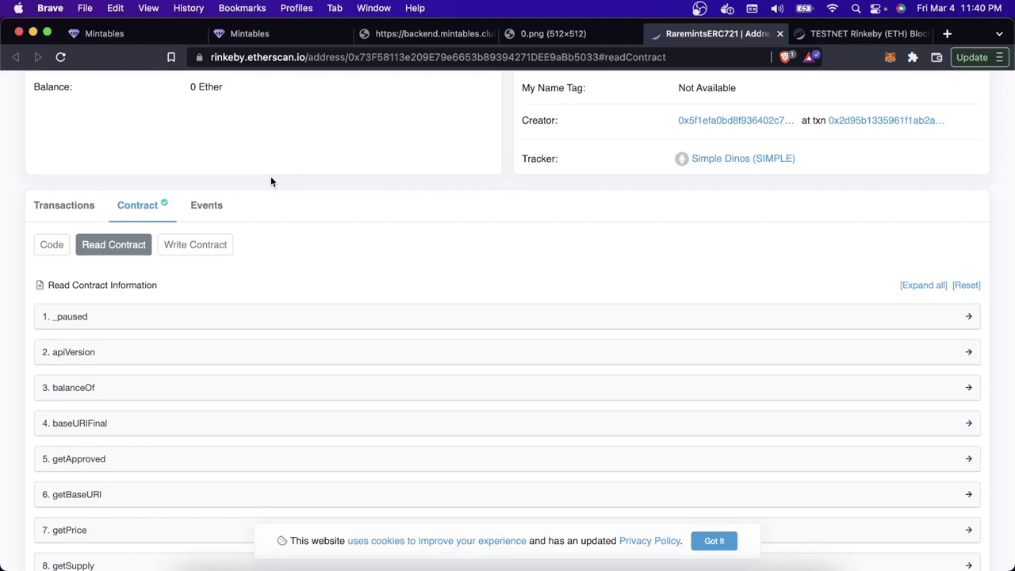
scroll(270, 176, "down", 5)
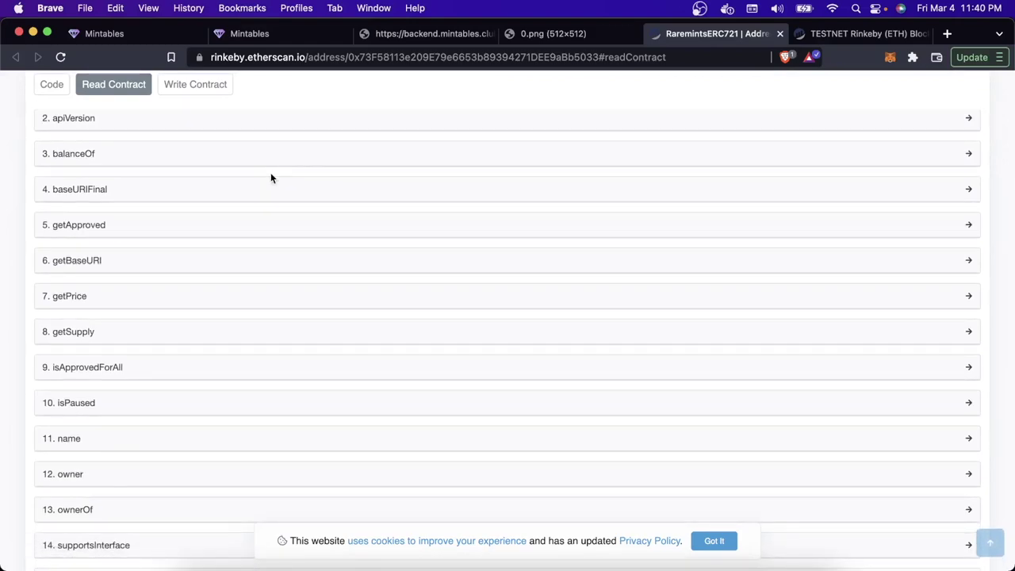
key("ctrl+shift+Tab")
key("ctrl+shift+Tab")
key("ctrl+shift+Tab")
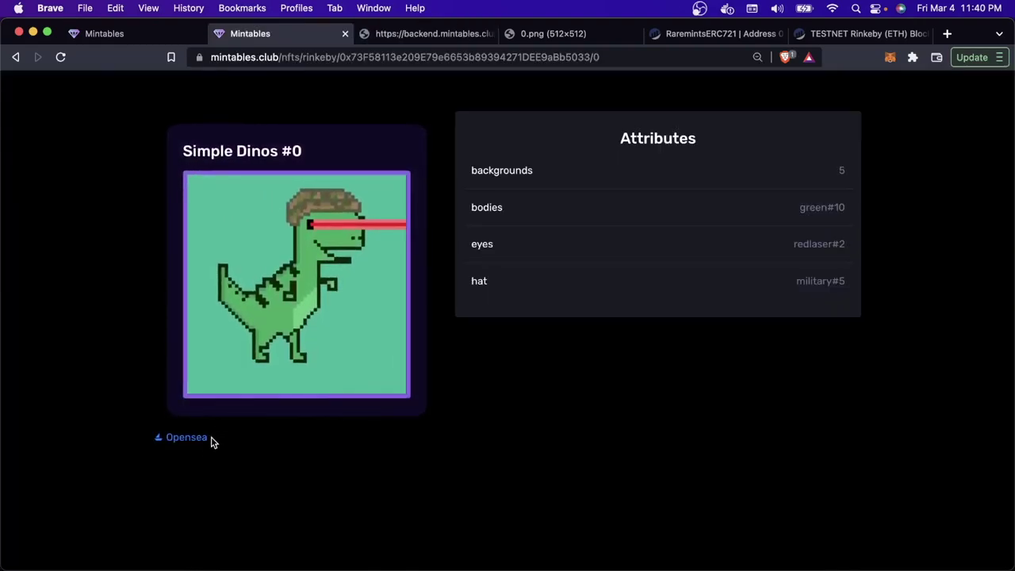
Step: Open the Simple Dinos #0 OpenSea listing, then recheck token 0's tokenURI, metadata JSON and 0.png image
left_click(200, 440)
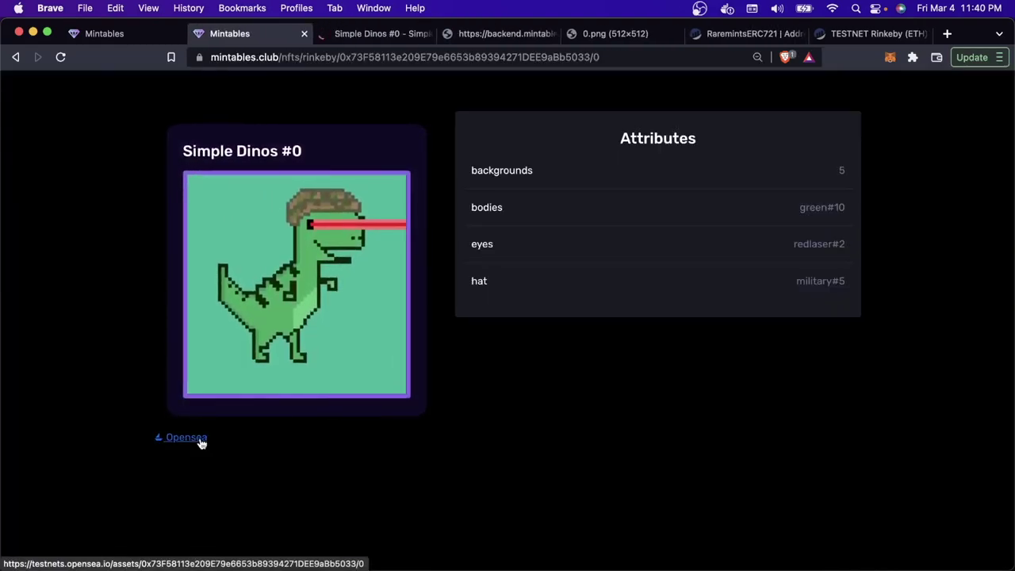
key("ctrl+Tab")
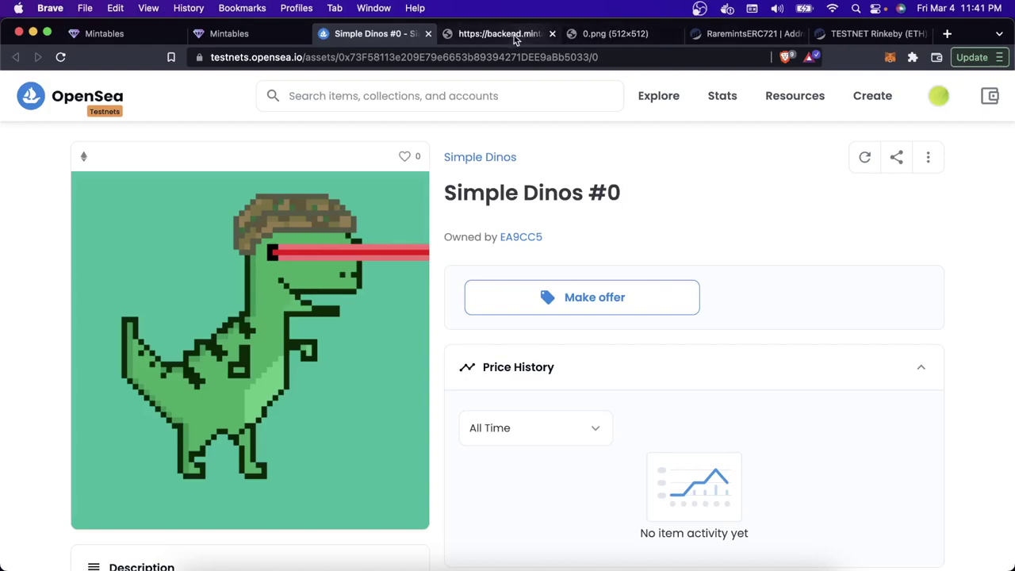
left_click(750, 35)
scroll(498, 449, "down", 5)
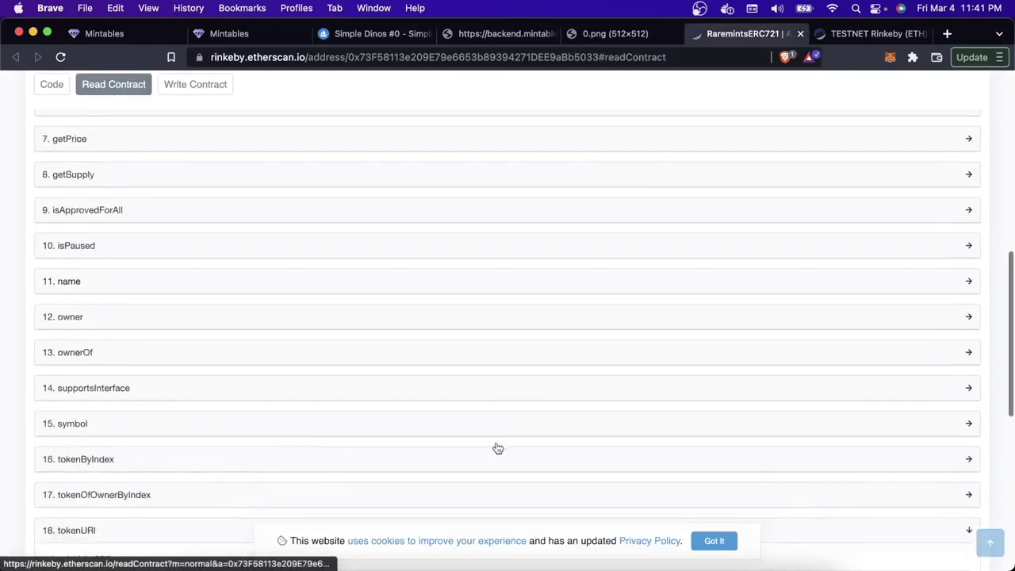
left_click(98, 349)
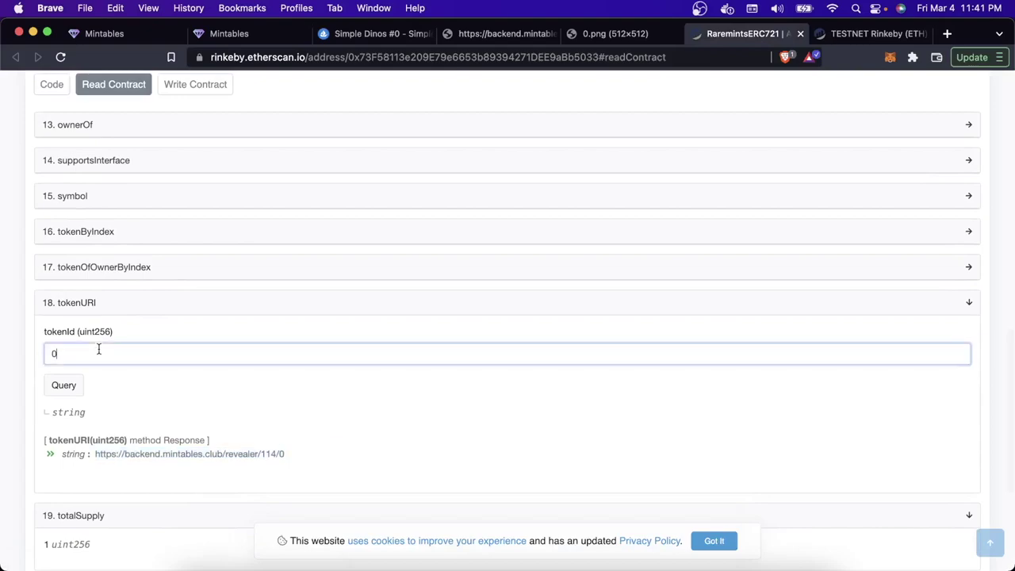
left_click_drag(45, 331, 126, 334)
left_click(114, 351)
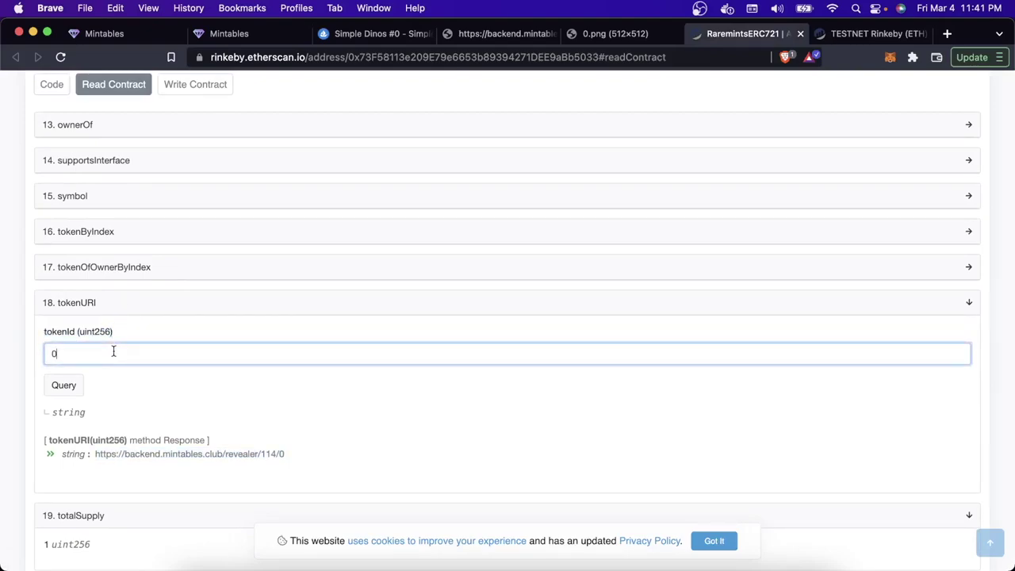
left_click_drag(96, 453, 279, 456)
left_click(504, 36)
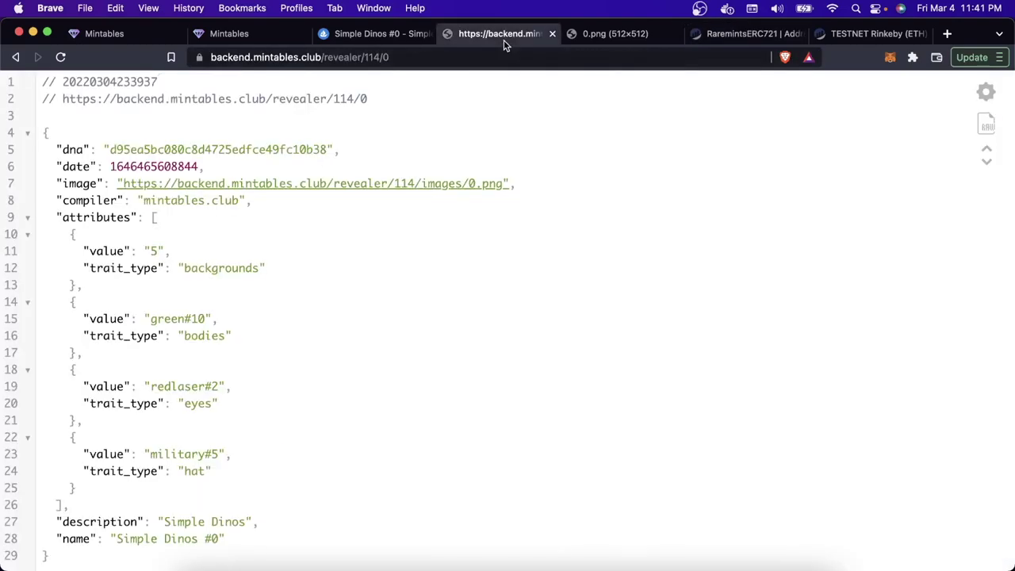
left_click(598, 39)
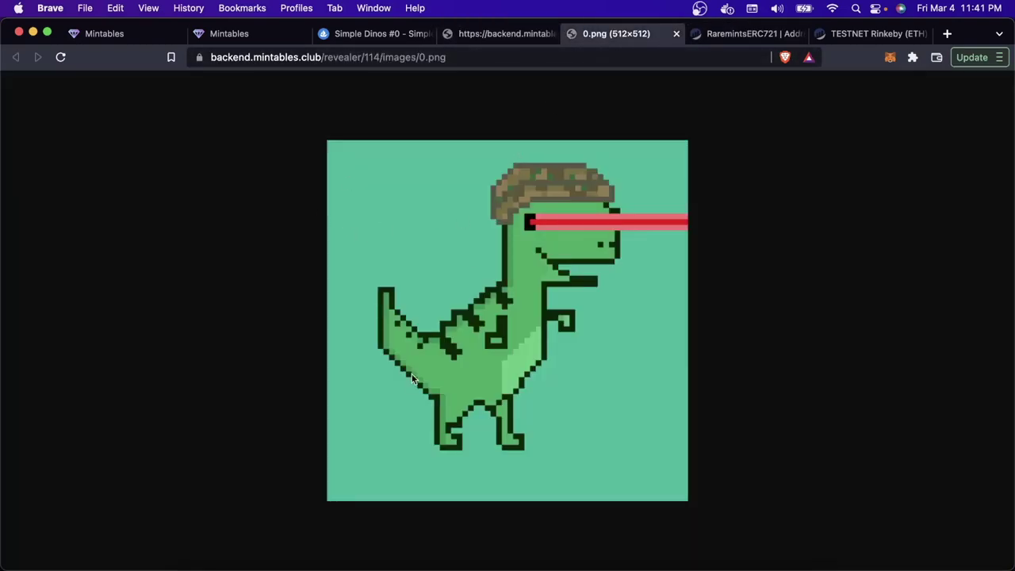
Step: Copy the contract address from the OpenSea listing's URL
key("super+3")
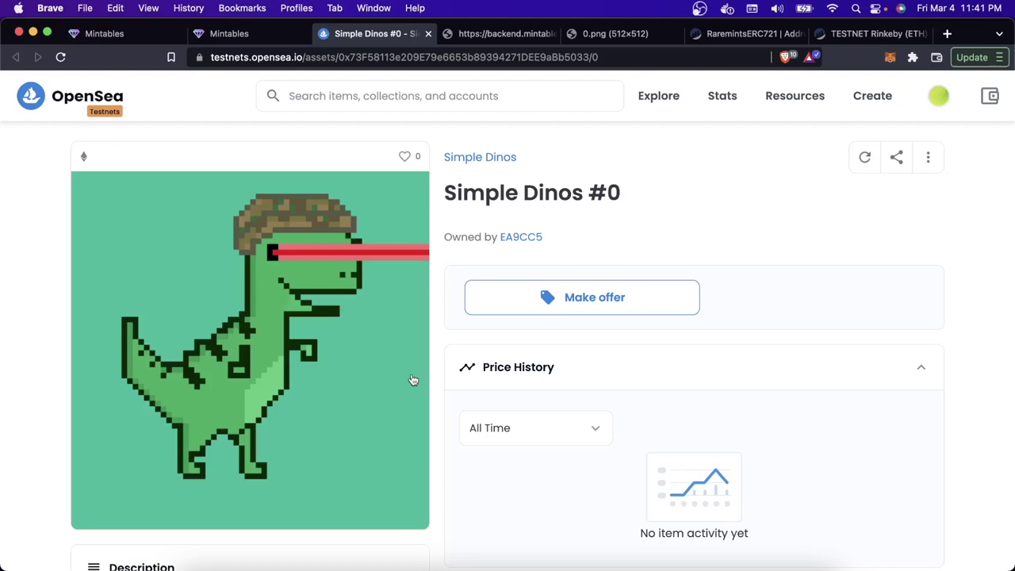
left_click(337, 58)
left_click_drag(337, 57, 584, 57)
double_click(527, 57)
key("super+c")
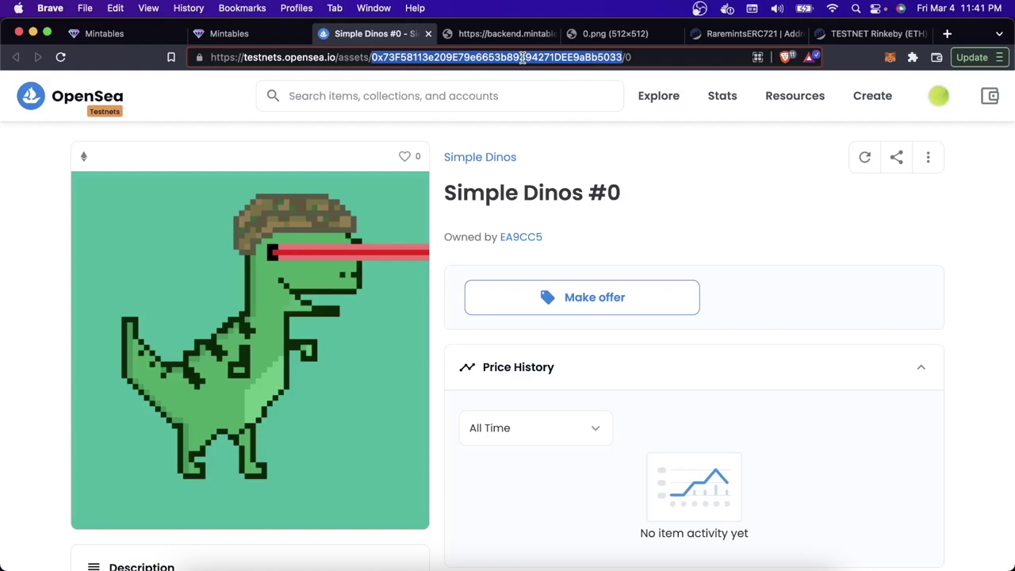
left_click(780, 34)
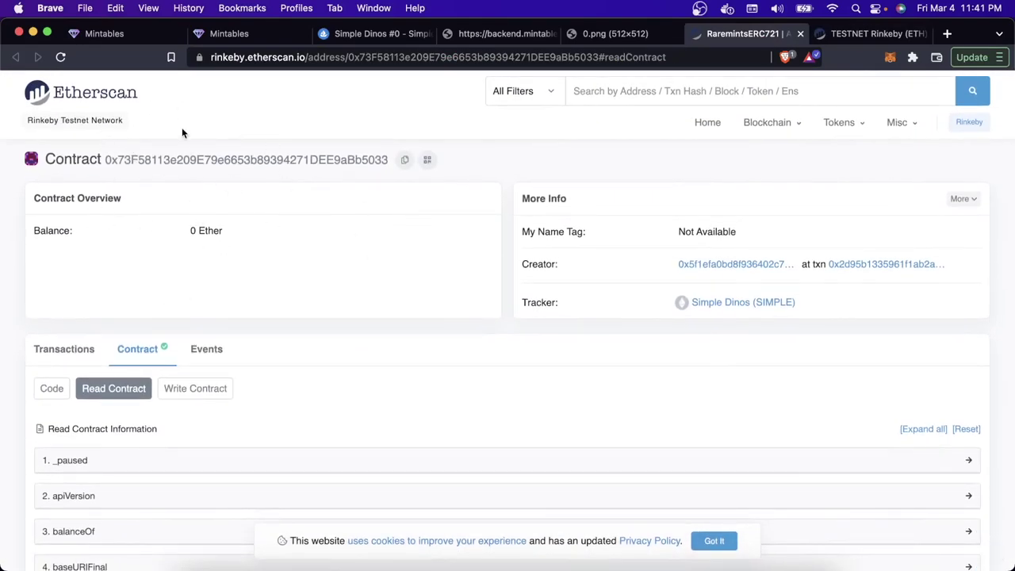
Step: Search Etherscan for the copied address and compare it with the OpenSea URL's contract address and token 0
key("super+f")
key("super+v")
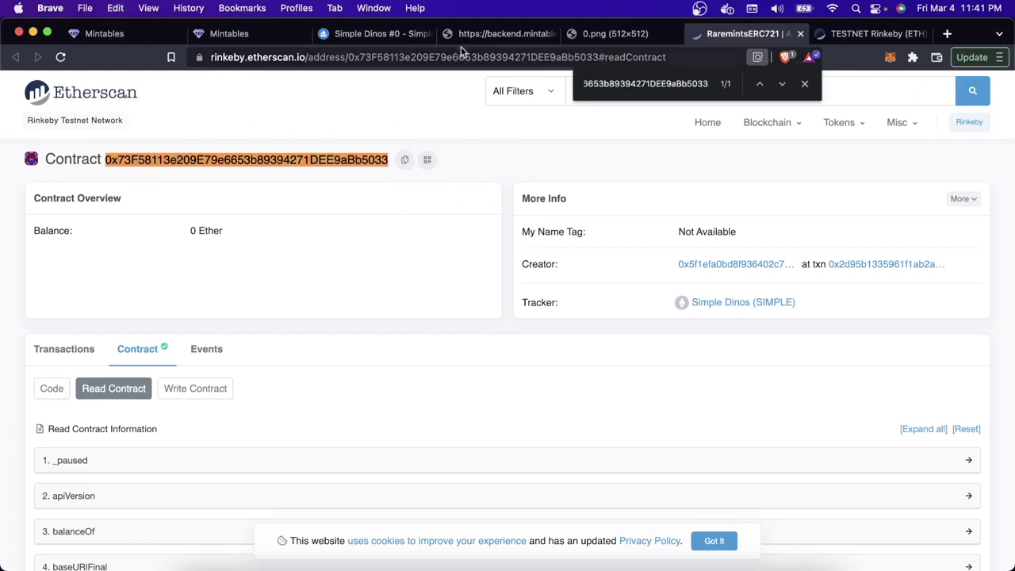
left_click(356, 33)
double_click(419, 58)
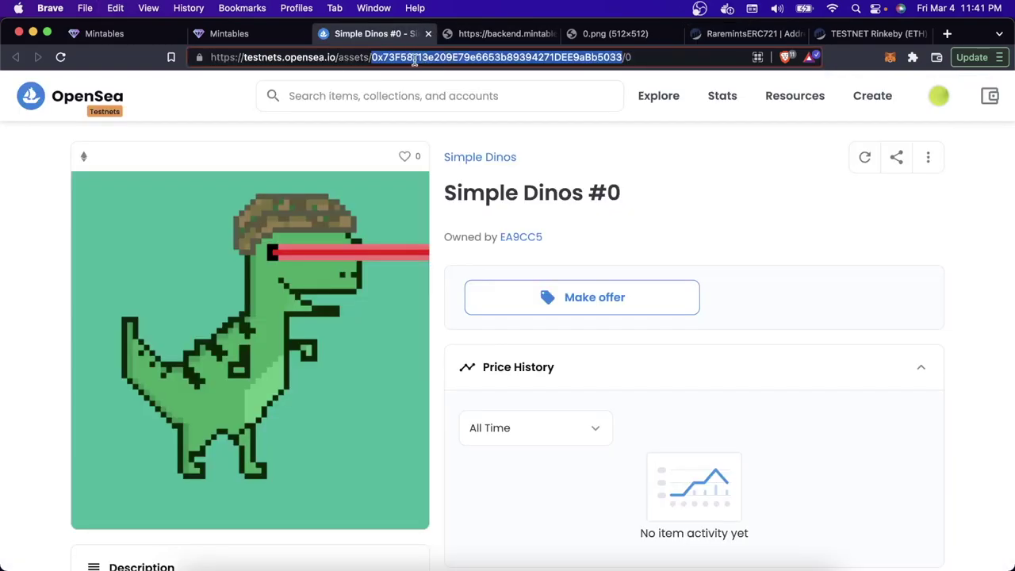
double_click(627, 57)
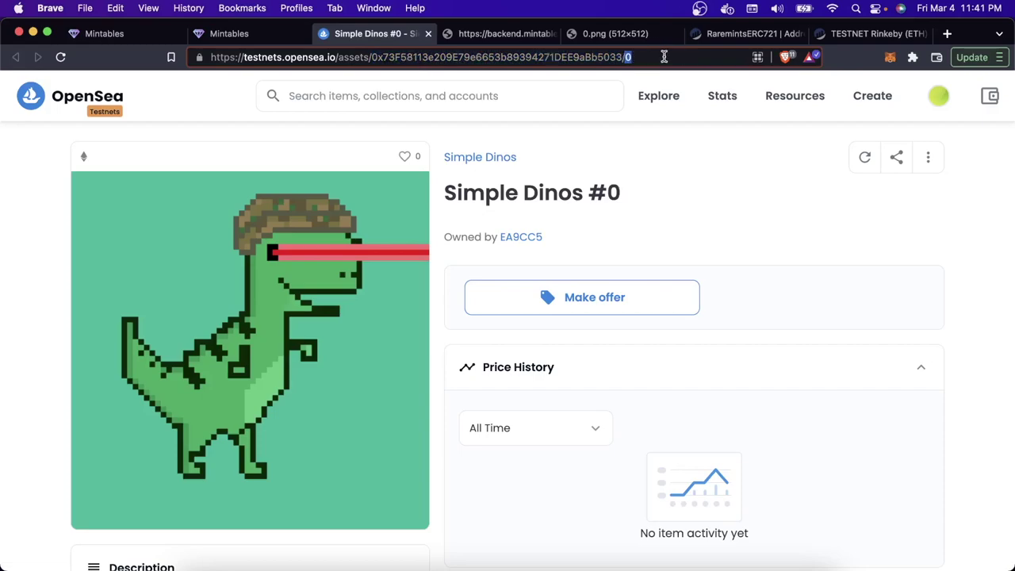
Step: Re-query tokenURI for token 0 and view its metadata JSON and 0.png image
left_click(739, 34)
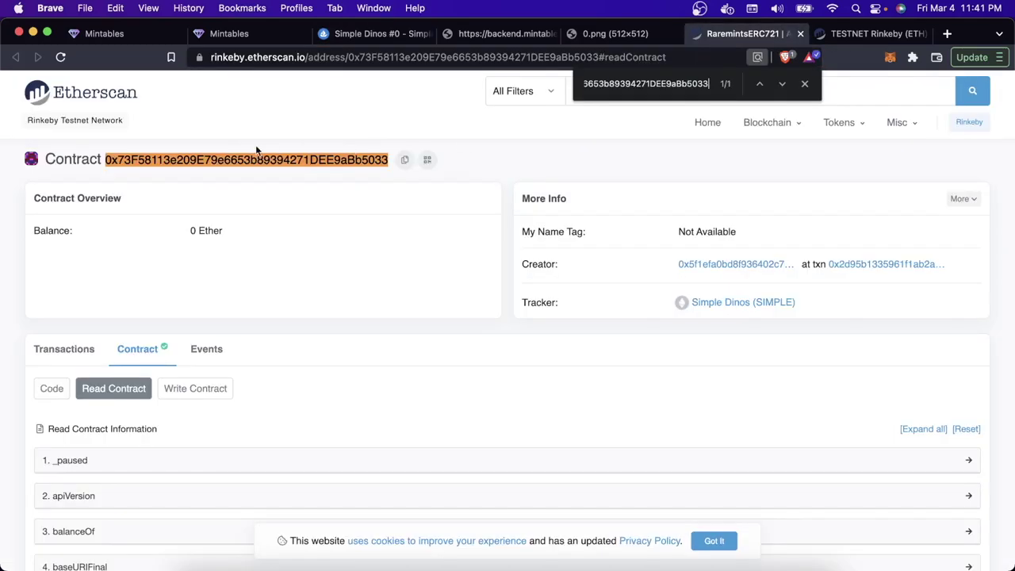
scroll(268, 336, "down", 8)
scroll(268, 335, "down", 5)
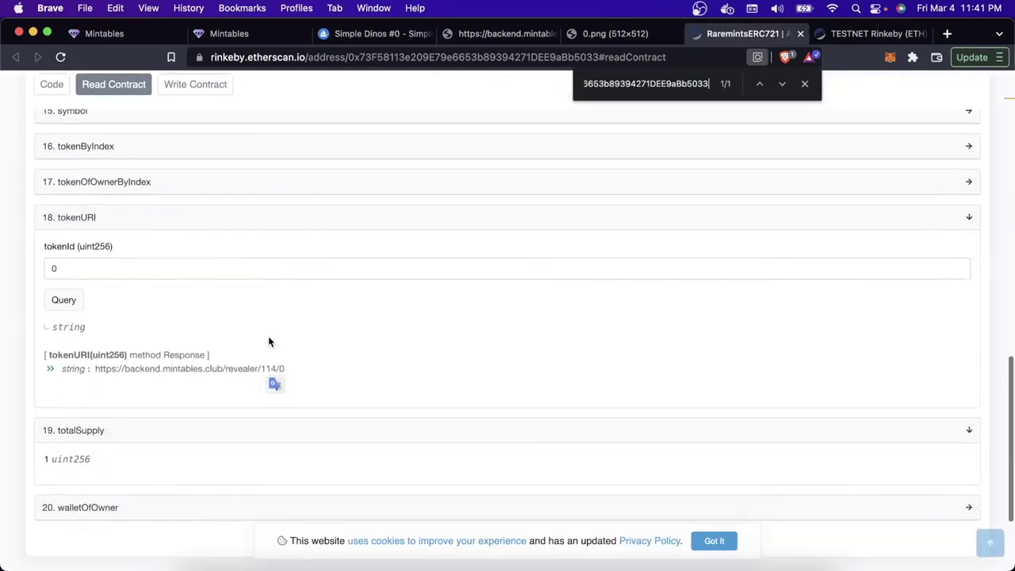
double_click(63, 267)
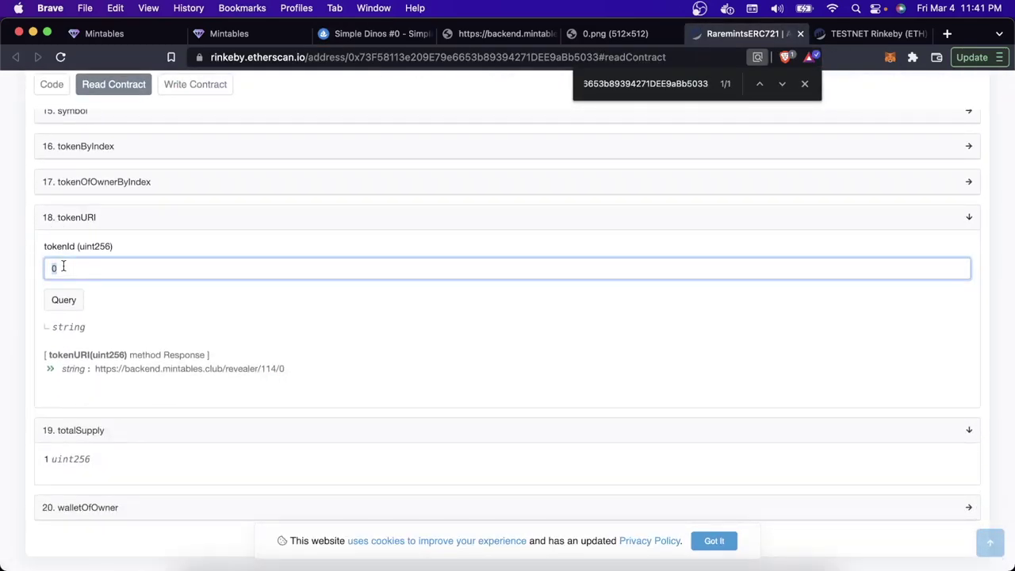
left_click(65, 302)
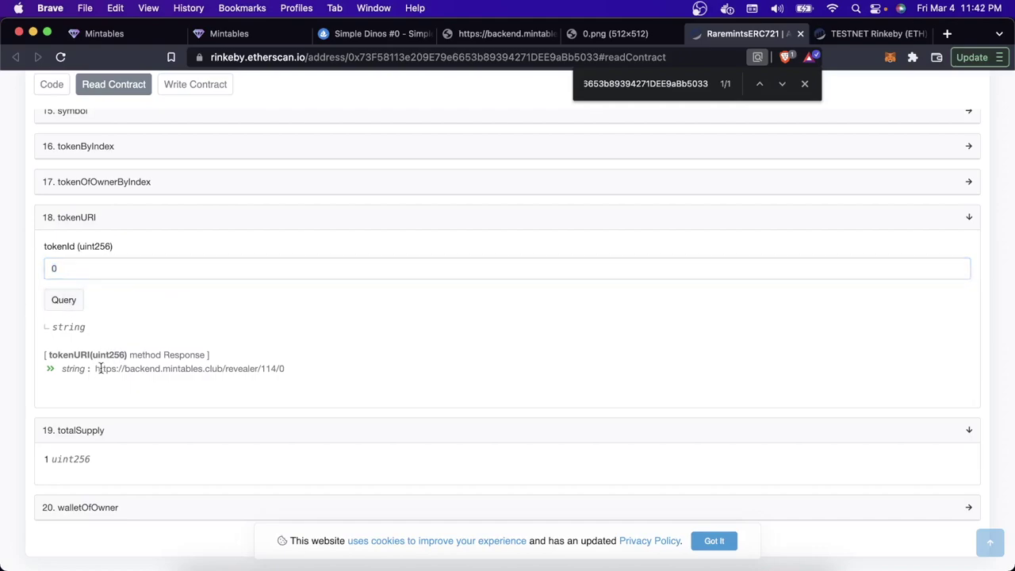
left_click_drag(294, 369, 95, 369)
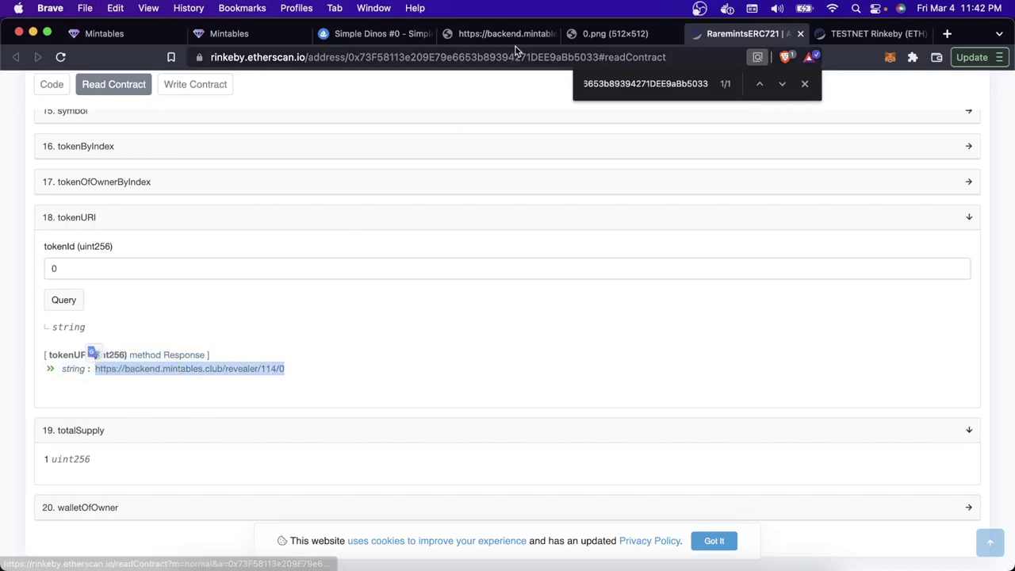
left_click(516, 37)
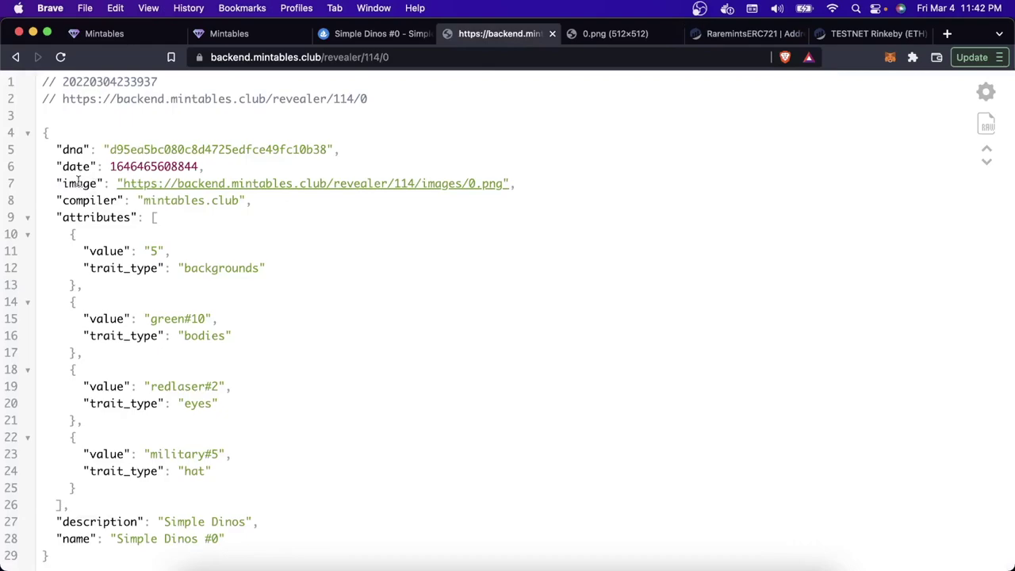
left_click(607, 39)
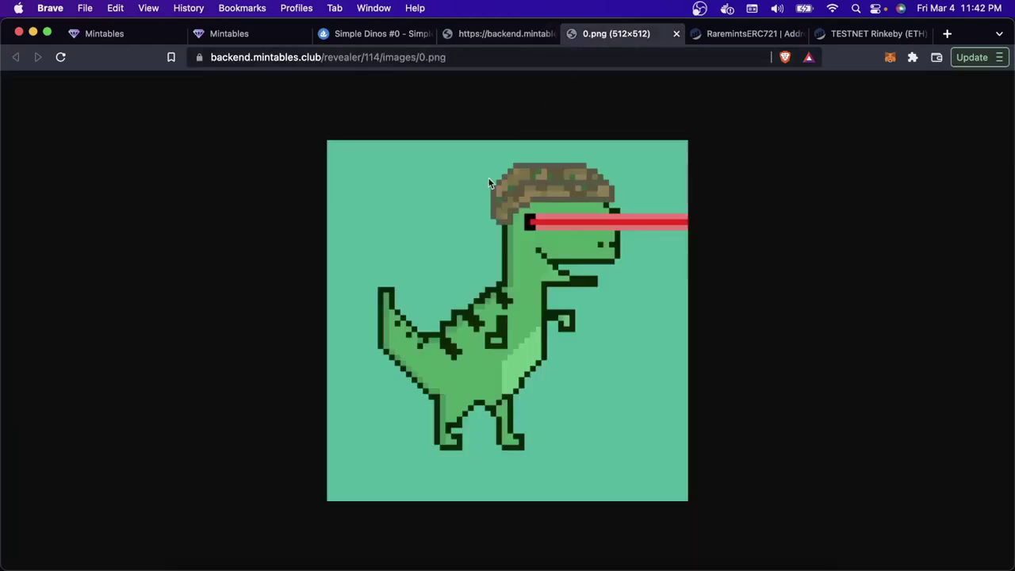
left_click(365, 35)
Step: Compare OpenSea's trait properties with the four attributes and image line in token 0's metadata JSON
scroll(315, 351, "down", 5)
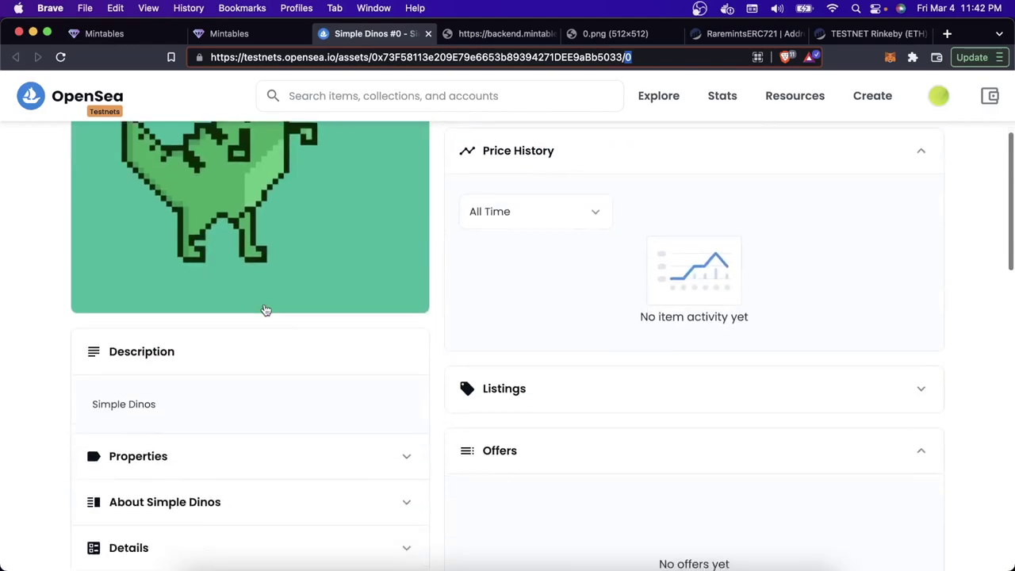
left_click(237, 292)
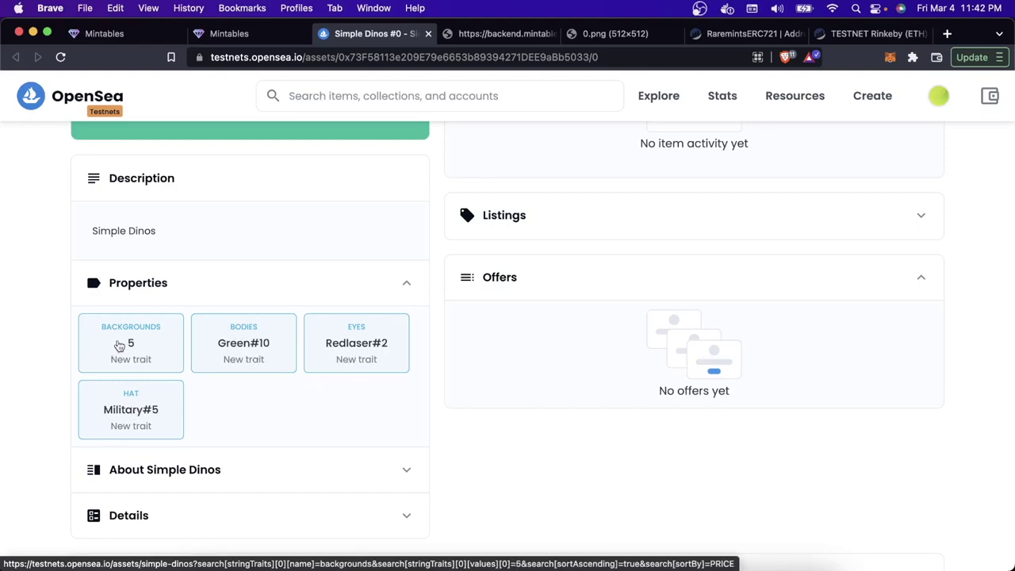
left_click(492, 34)
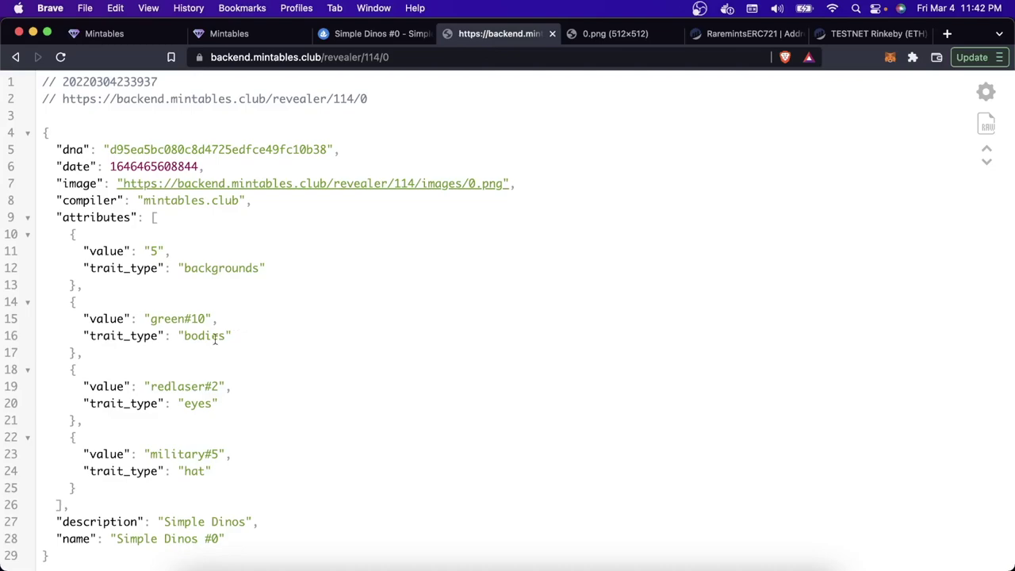
left_click_drag(69, 234, 310, 495)
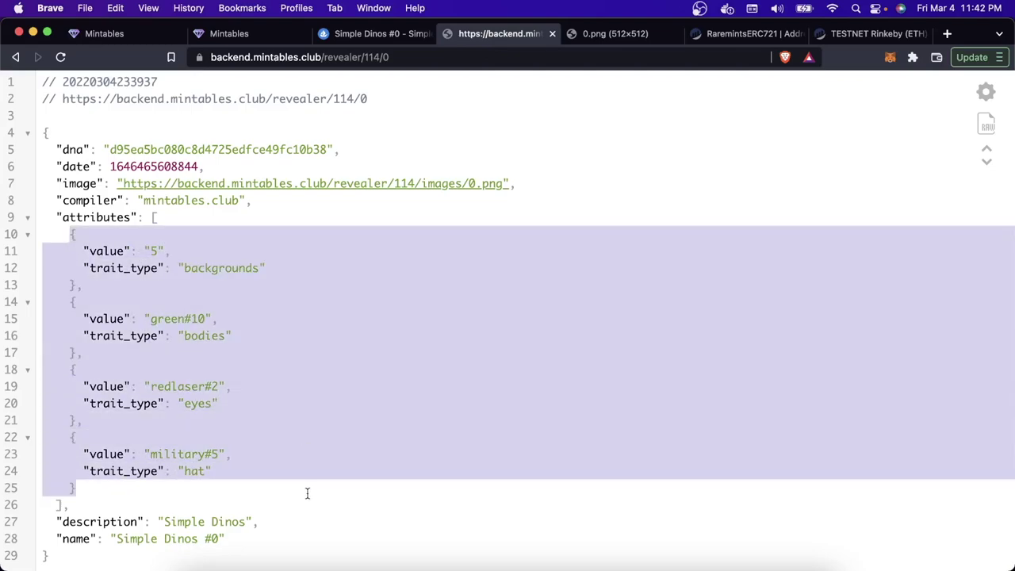
left_click(307, 494)
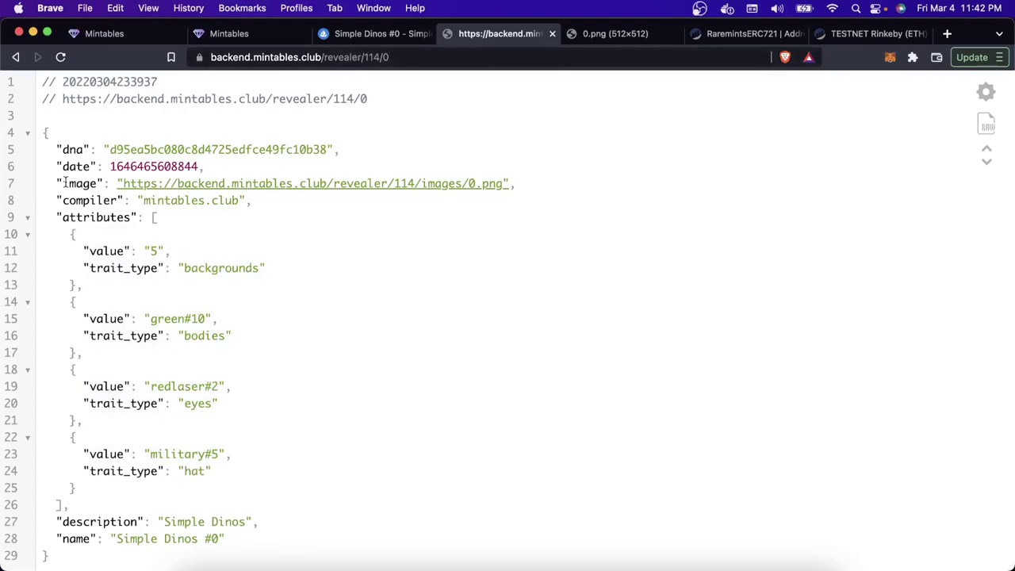
left_click_drag(59, 184, 365, 170)
left_click_drag(519, 173, 528, 182)
left_click(527, 183)
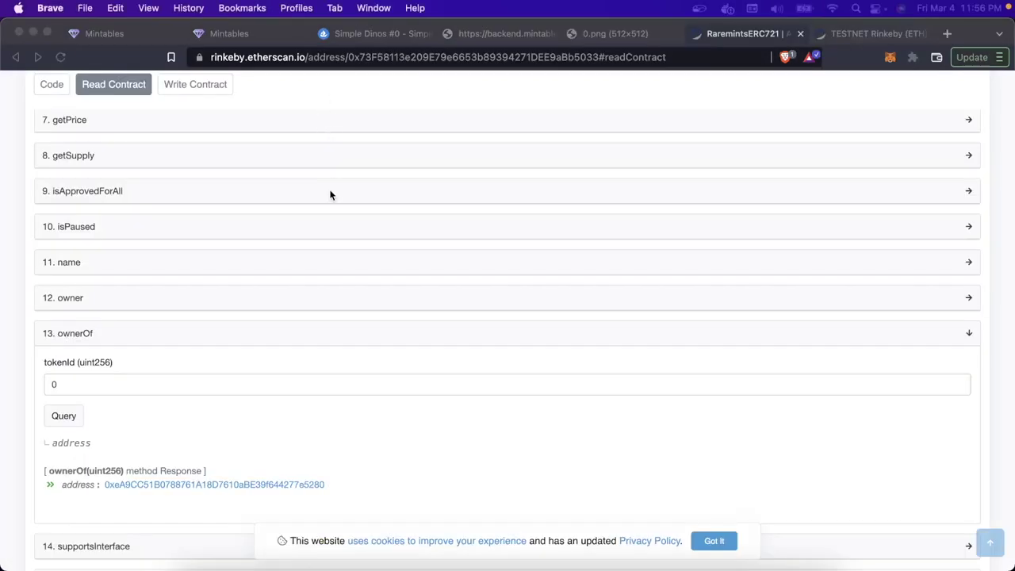
Step: Compare the contract owner address with the ownerOf result for token 0 on Read Contract
left_click(331, 195)
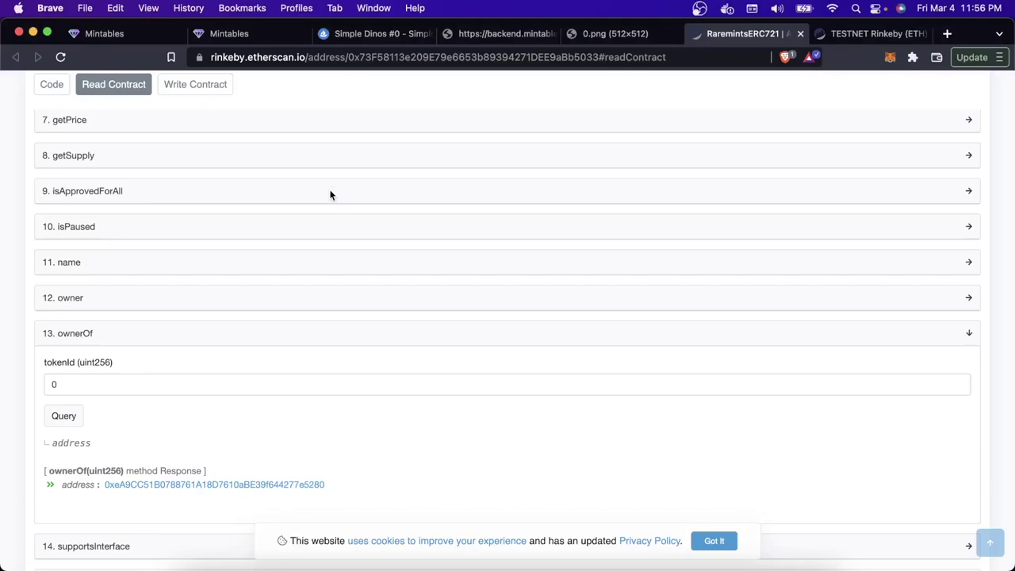
left_click(238, 297)
mouse_move(39, 325)
left_mouse_down()
mouse_move(258, 325)
mouse_move(45, 325)
left_mouse_up()
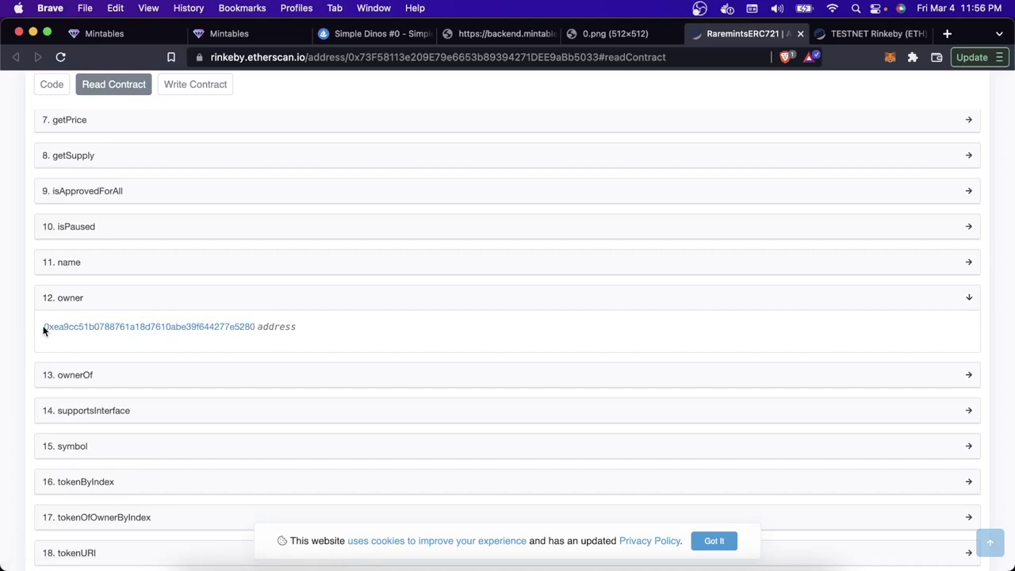
left_click(118, 379)
scroll(106, 438, "down", 2)
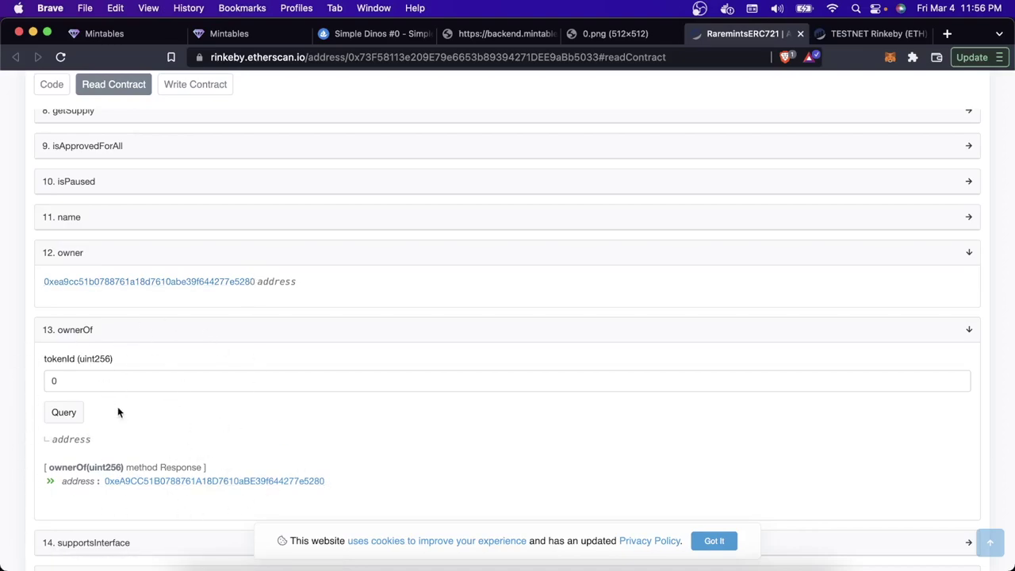
left_click(384, 40)
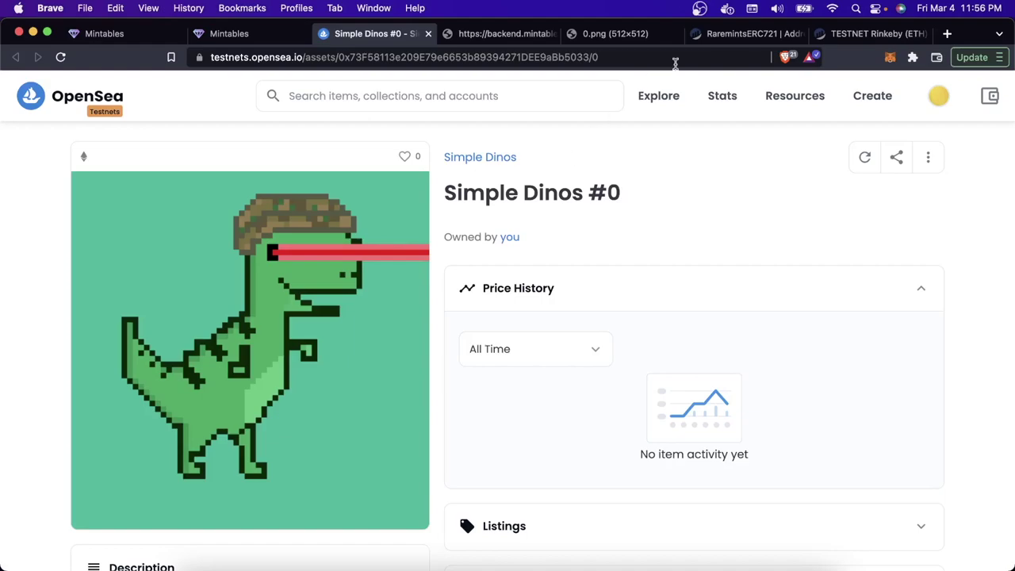
Step: Open the Simple Dinos collection from the #0 item page and scroll its 1-item grid
left_click(716, 36)
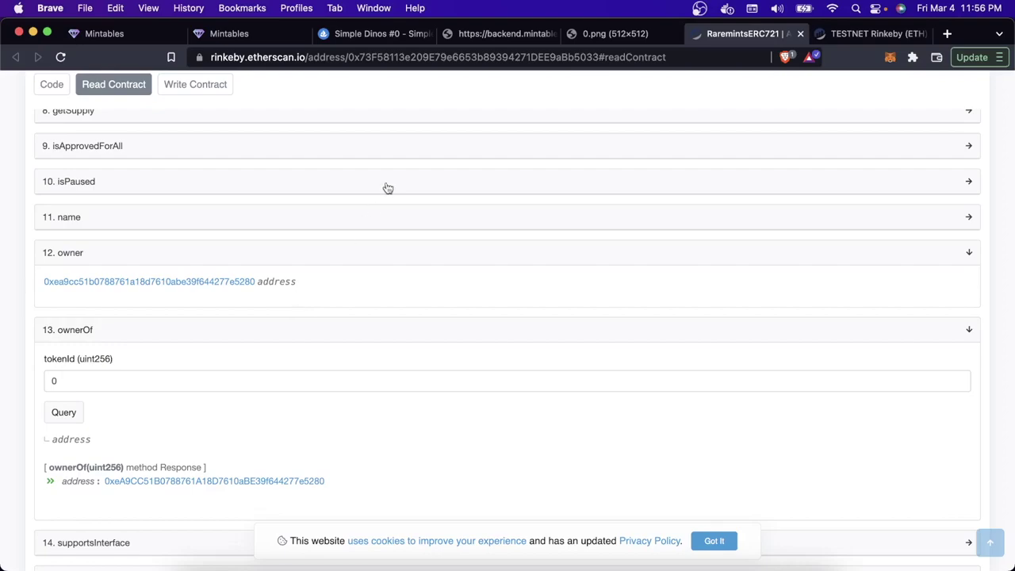
left_click(382, 38)
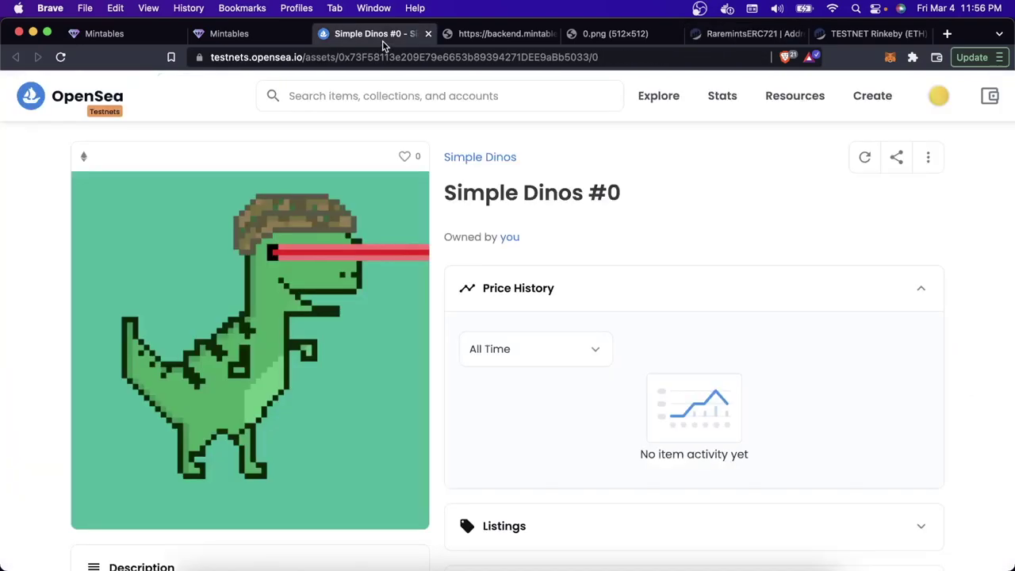
left_click(478, 158)
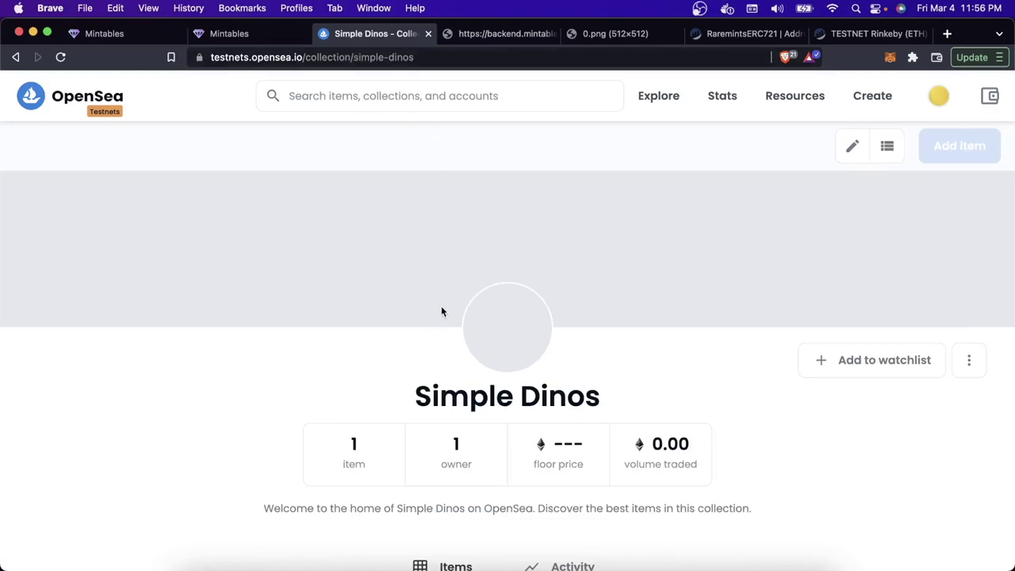
scroll(442, 311, "down", 3)
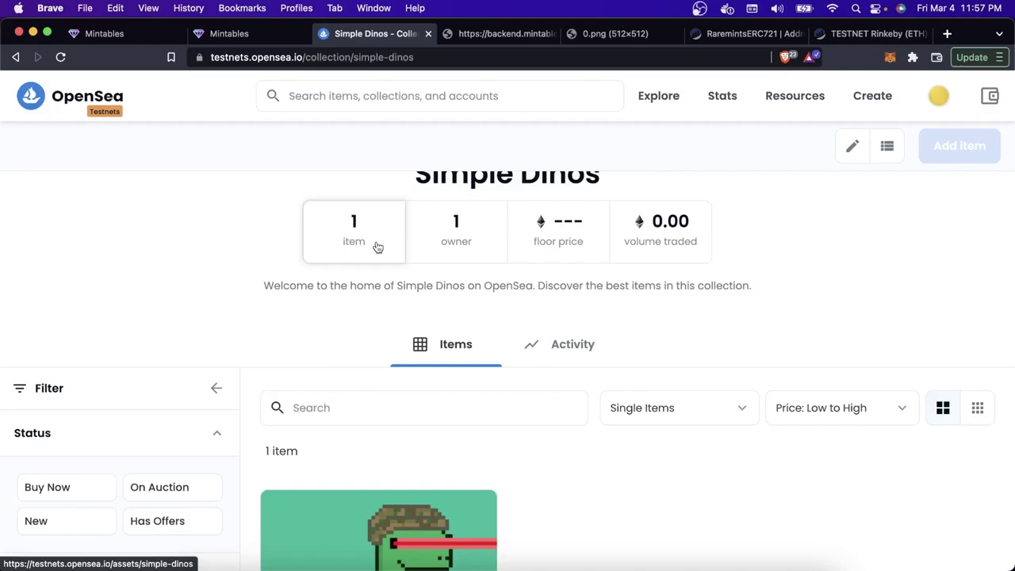
scroll(378, 247, "down", 1)
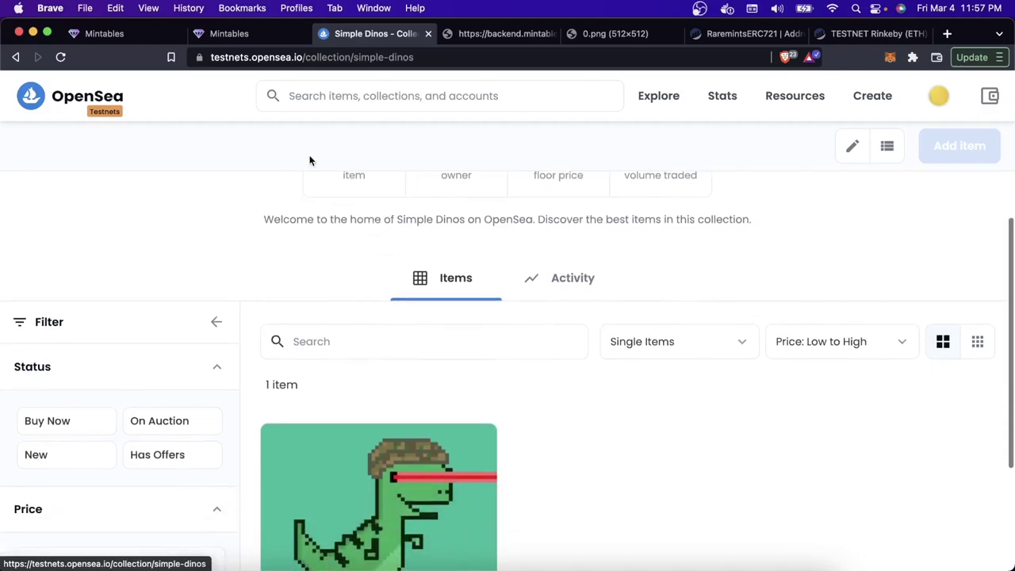
scroll(356, 223, "up", 3)
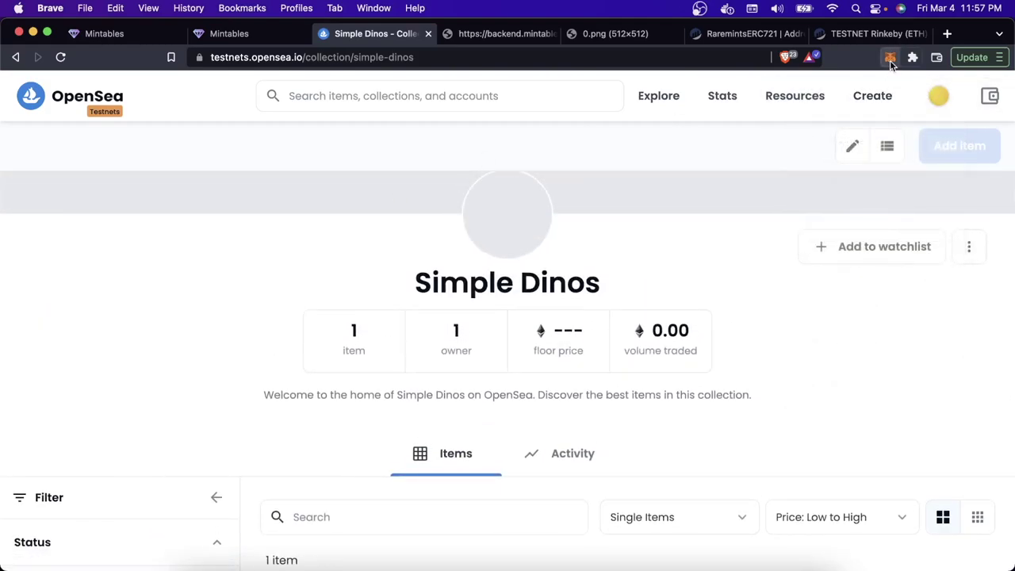
left_click(889, 58)
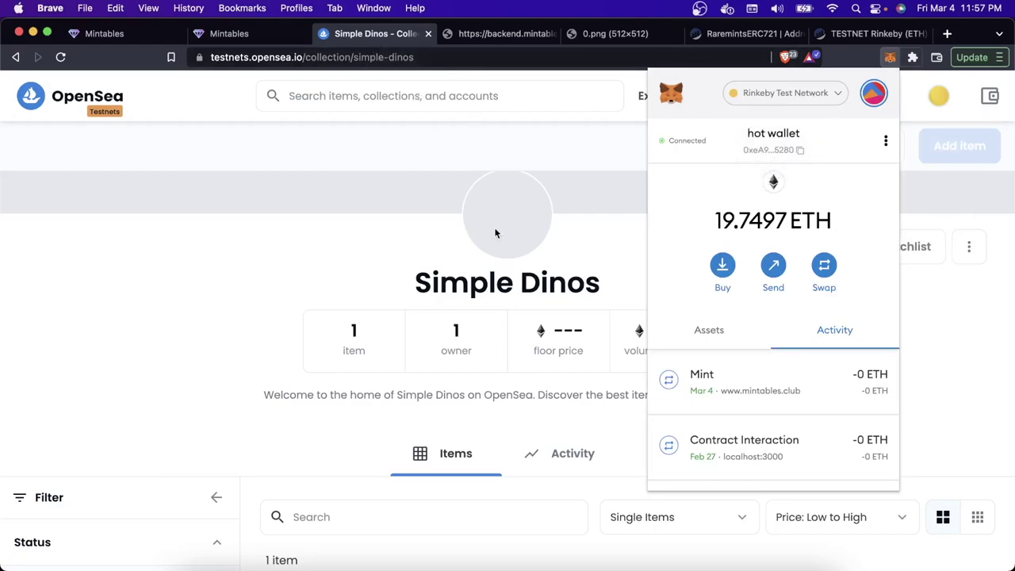
left_click(473, 265)
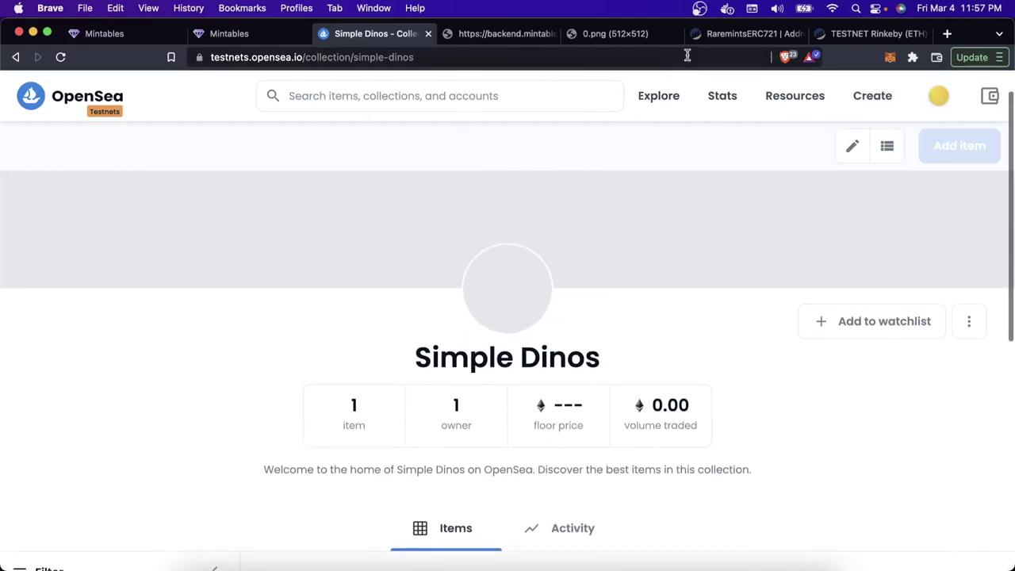
scroll(562, 417, "down", 4)
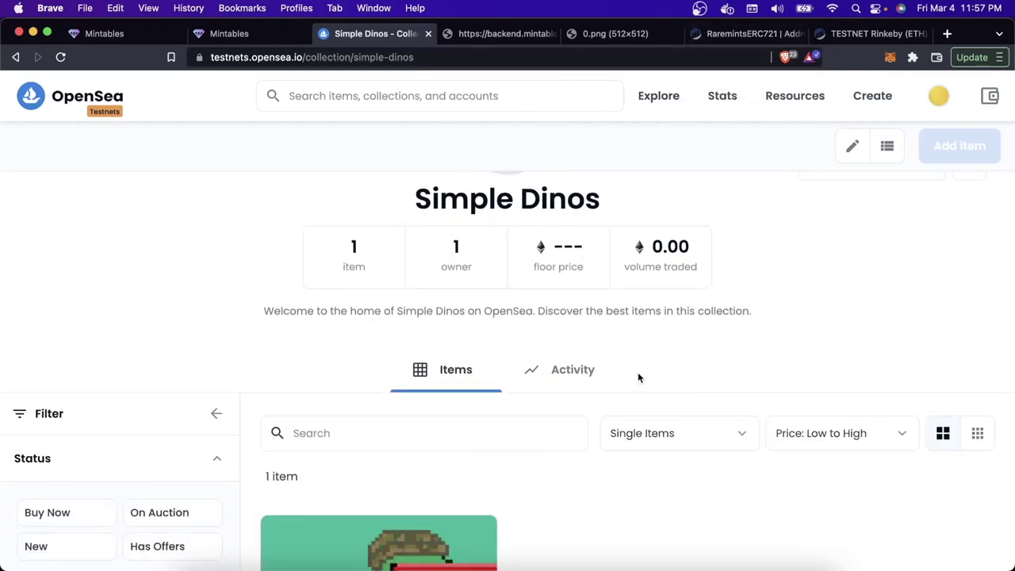
left_click(742, 35)
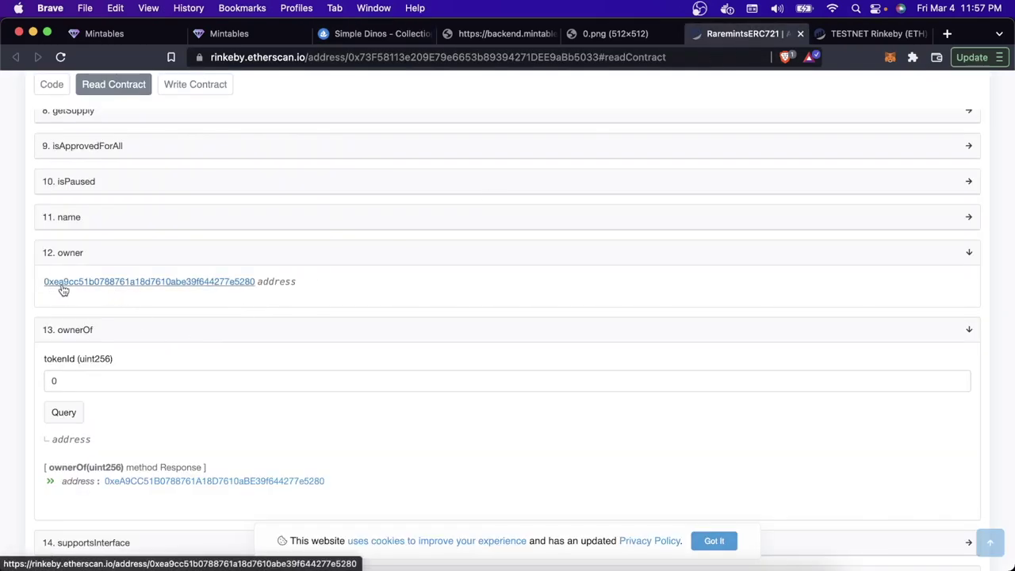
left_click(390, 35)
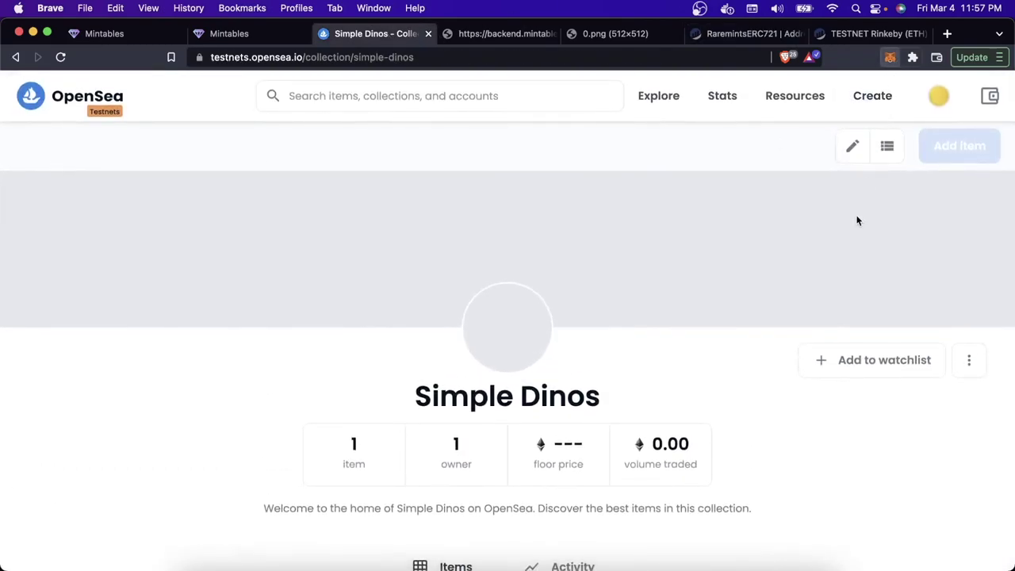
left_click(890, 57)
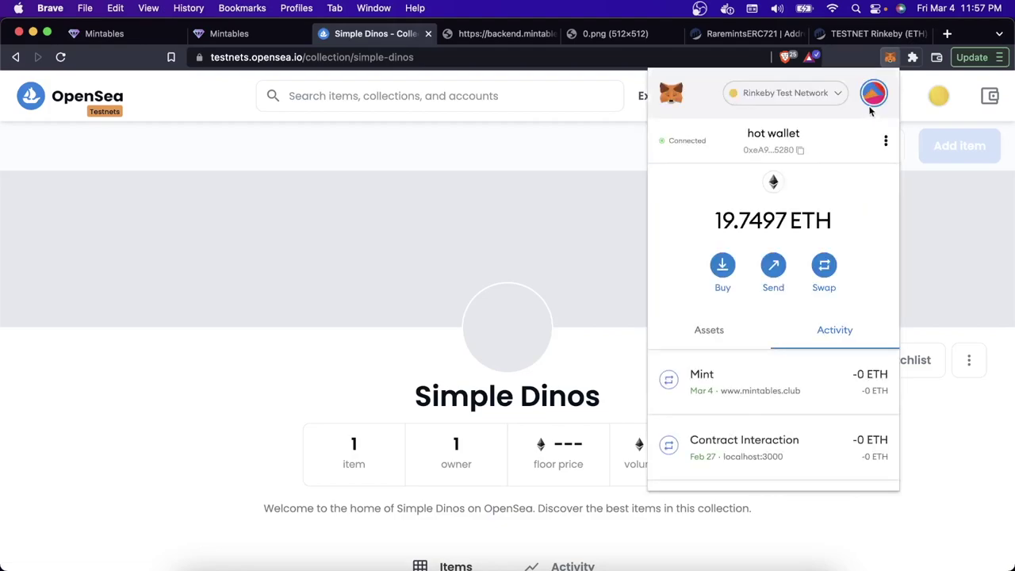
left_click(872, 93)
scroll(777, 270, "down", 2)
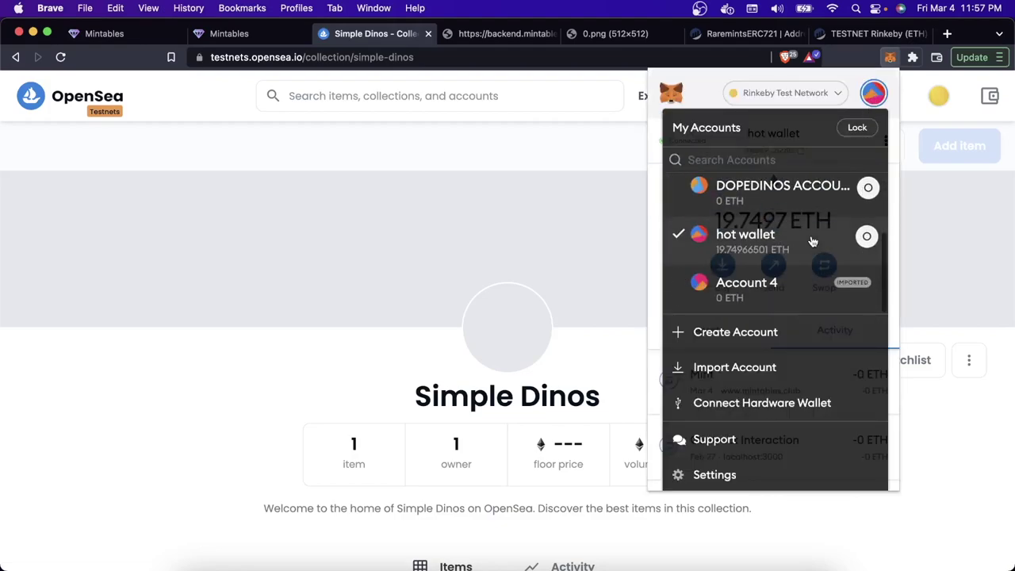
left_click(777, 293)
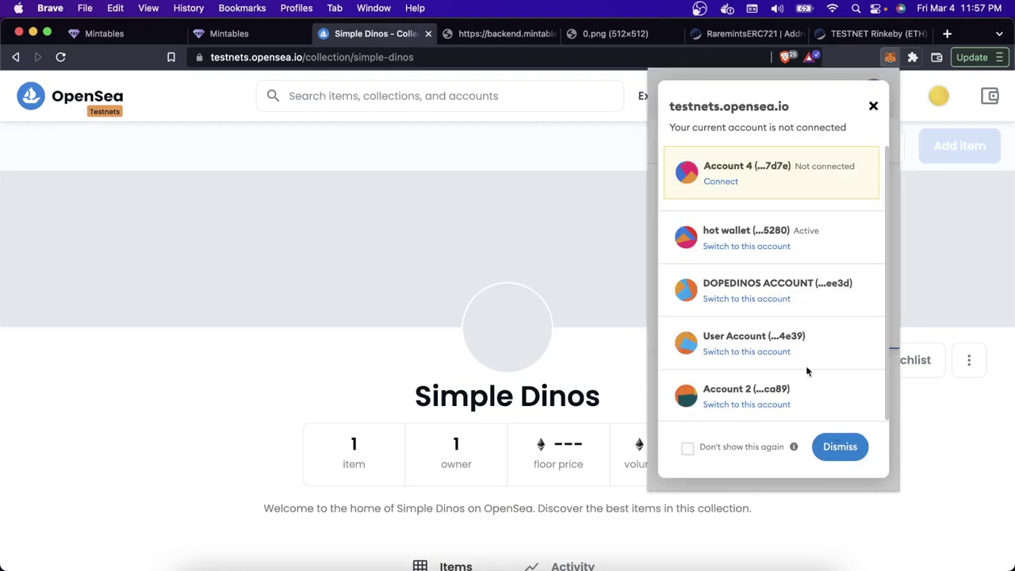
left_click(752, 299)
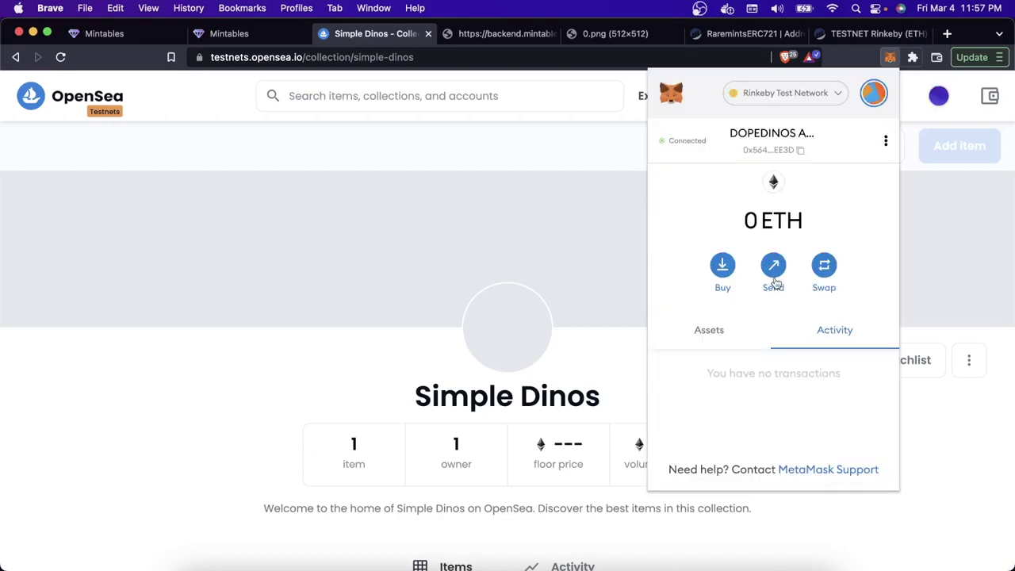
left_click(404, 335)
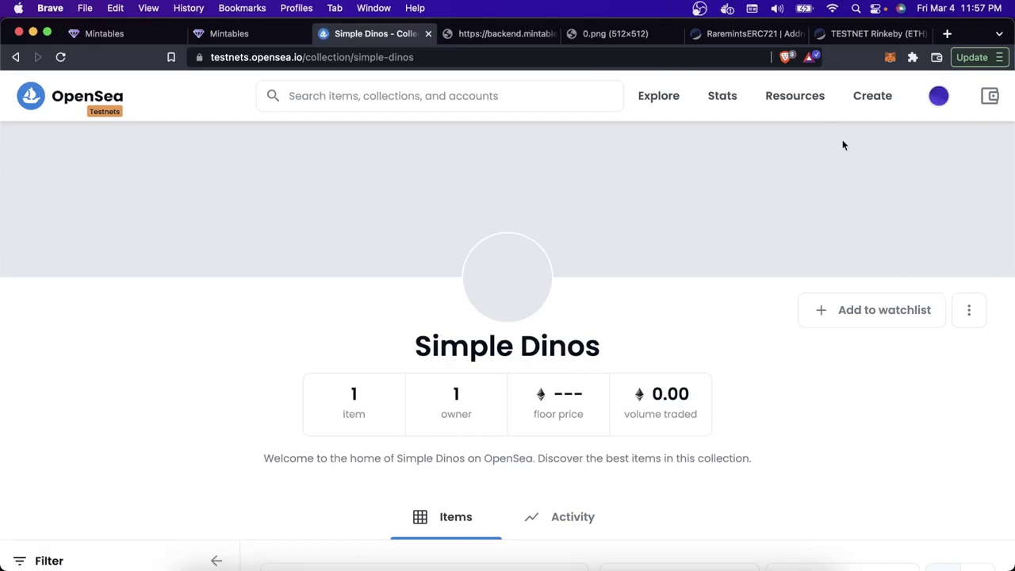
left_click(890, 58)
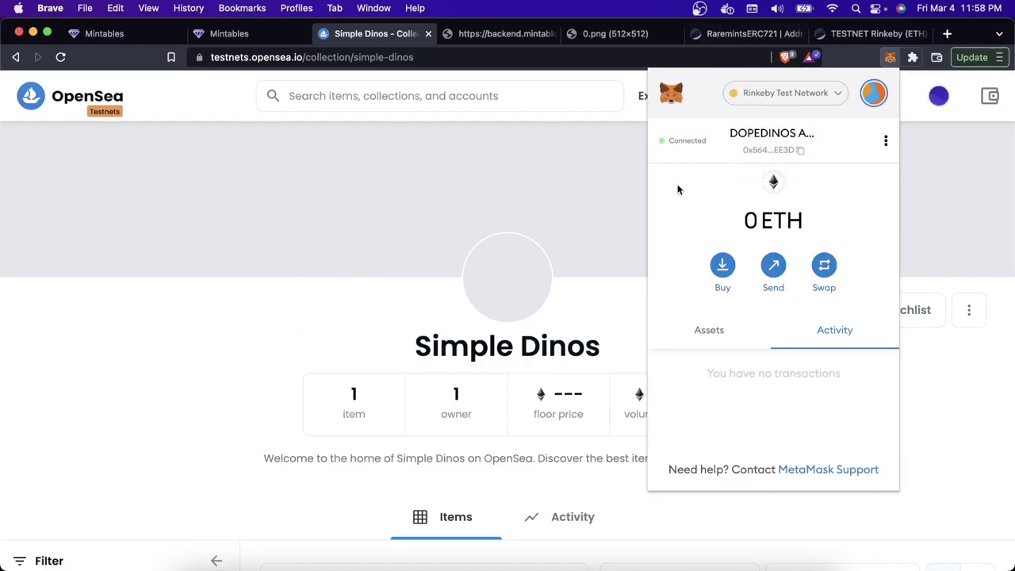
left_click(872, 94)
scroll(774, 287, "down", 2)
scroll(775, 288, "down", 2)
left_click(773, 286)
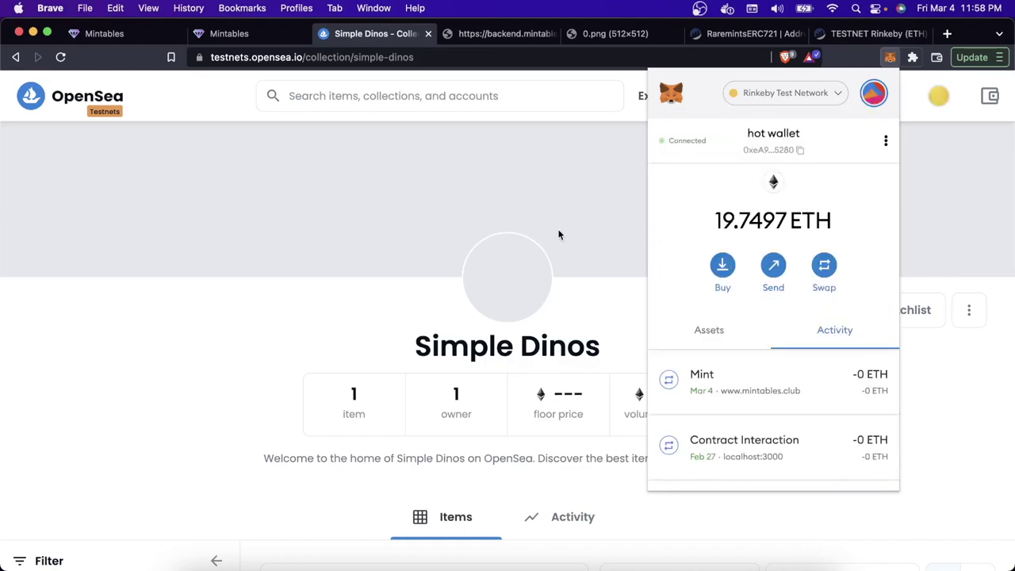
left_click(559, 234)
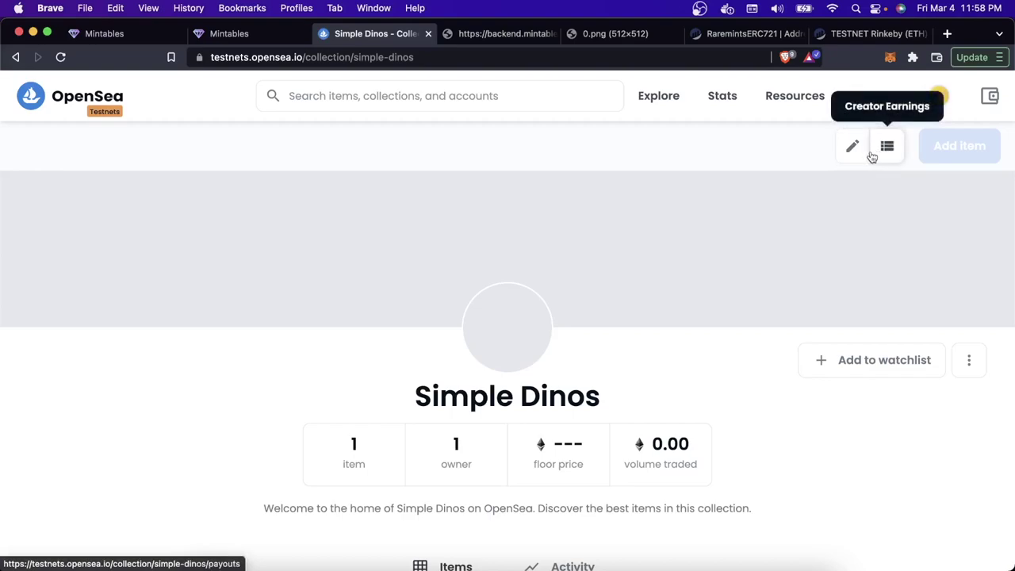
scroll(771, 327, "down", 2)
scroll(772, 328, "down", 5)
scroll(771, 325, "up", 6)
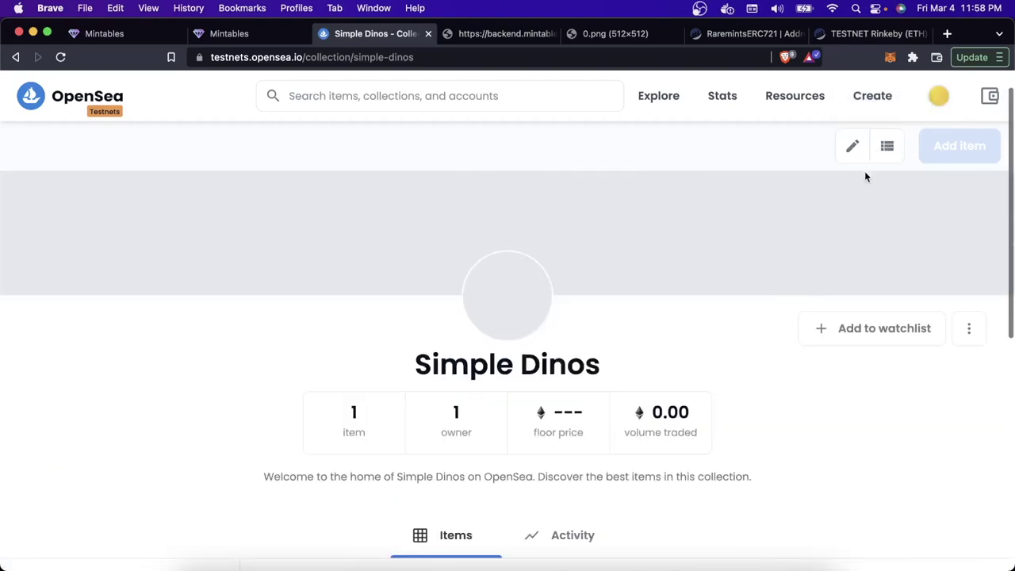
Step: Open the Simple Dinos edit form, sign the OpenSea sign-in message, and scroll through its fields
left_click(852, 146)
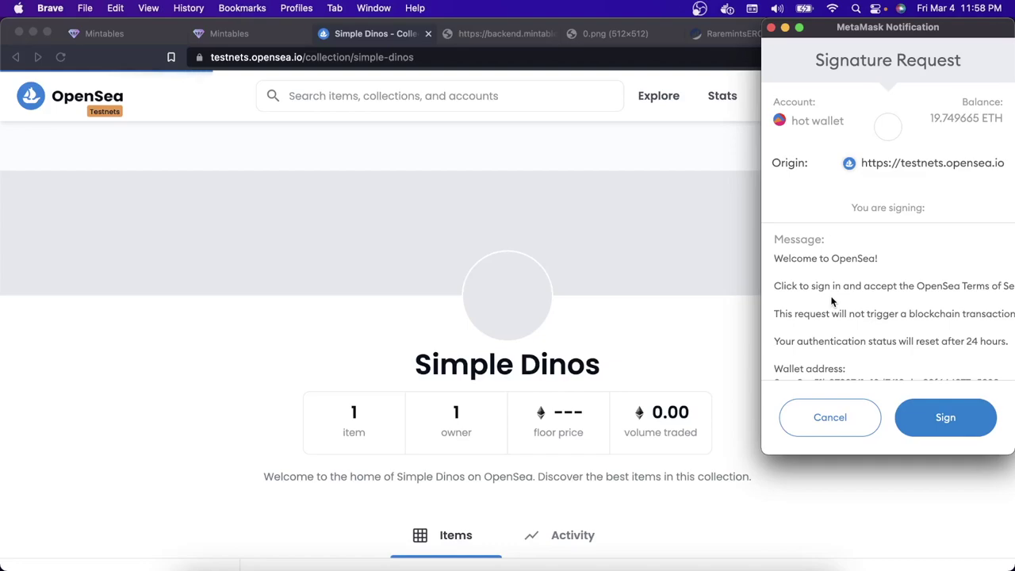
scroll(832, 300, "down", 1)
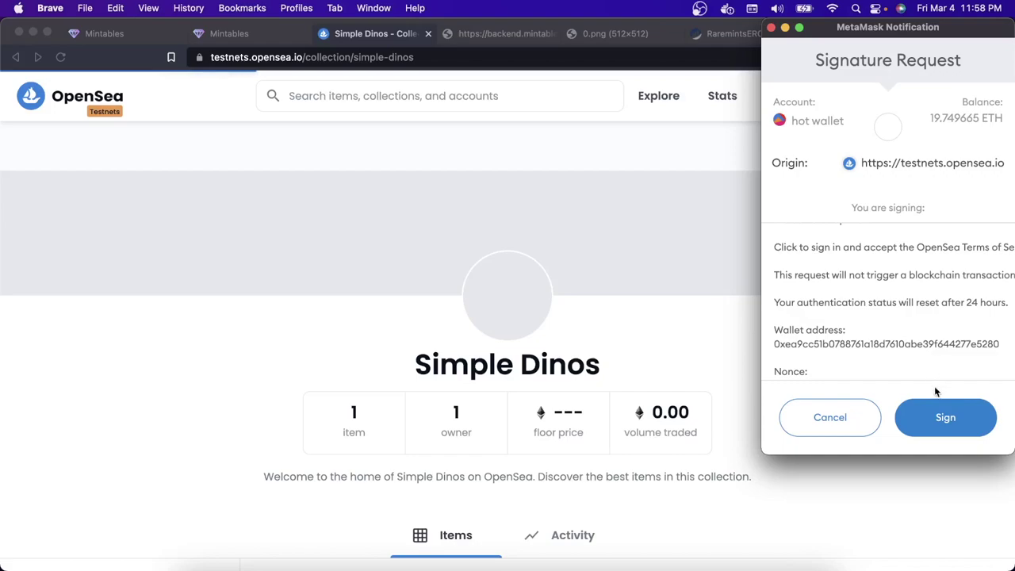
left_click(938, 417)
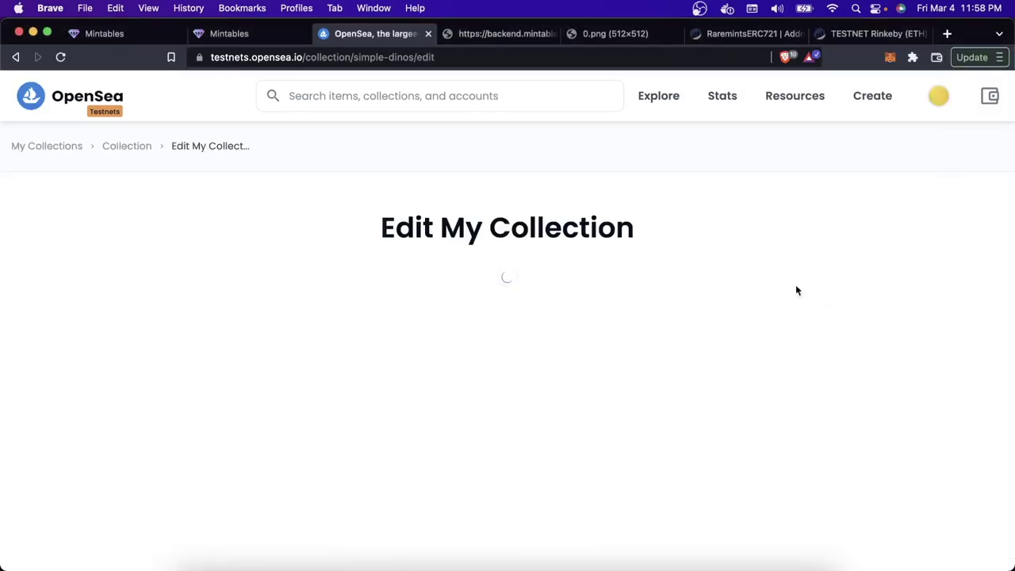
scroll(416, 325, "down", 1)
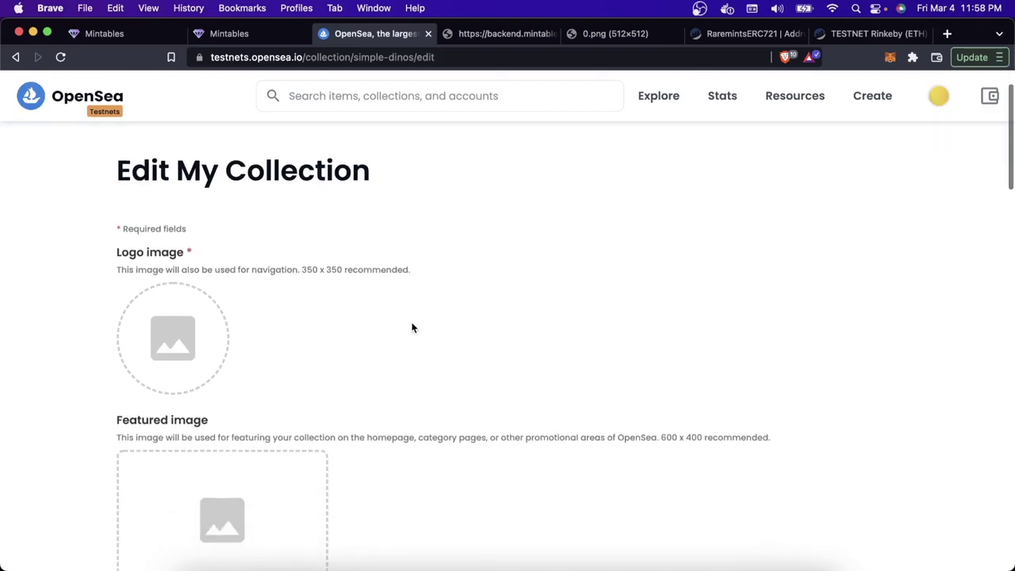
scroll(198, 384, "down", 2)
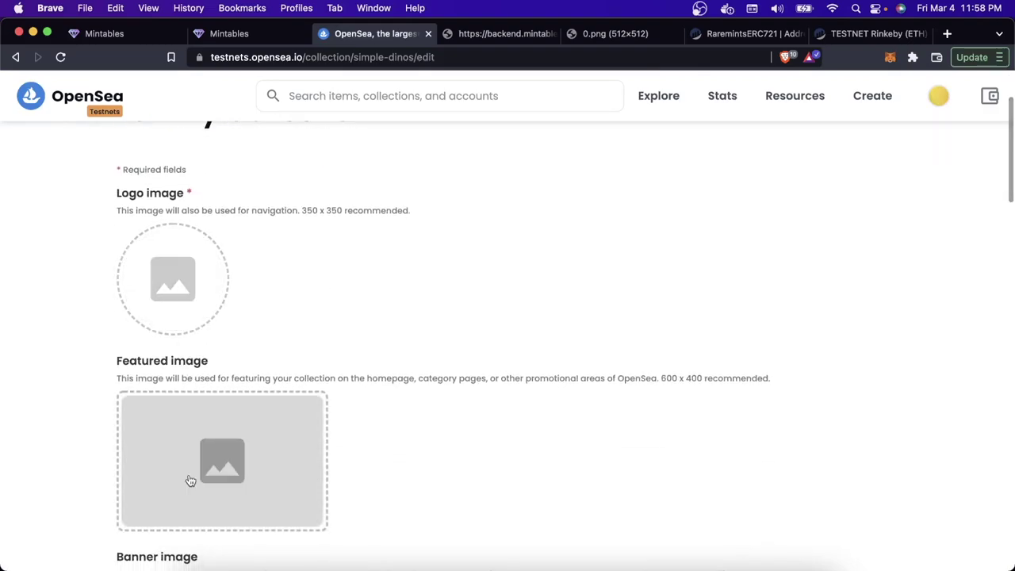
scroll(190, 481, "down", 6)
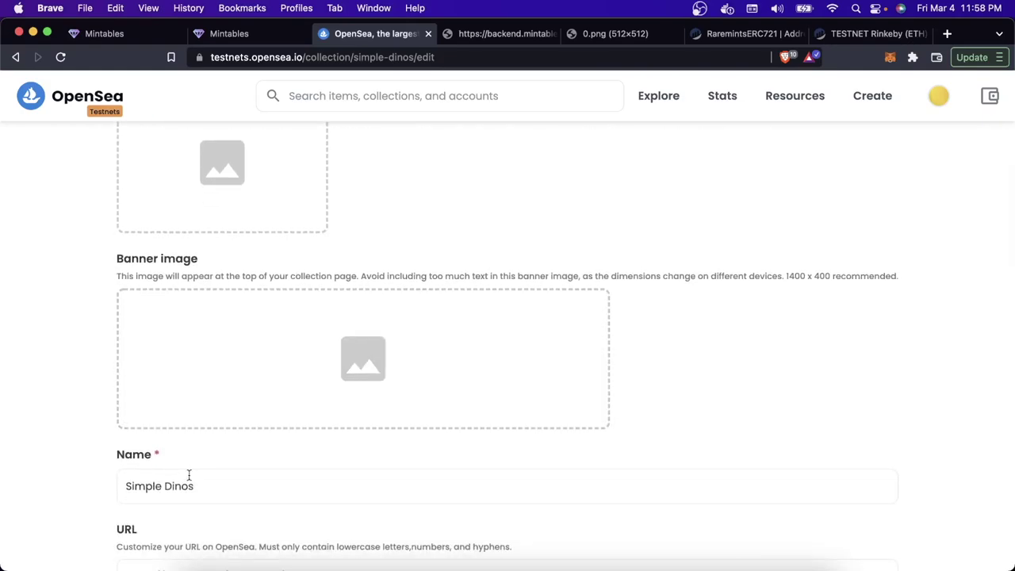
scroll(190, 481, "down", 4)
scroll(189, 479, "down", 6)
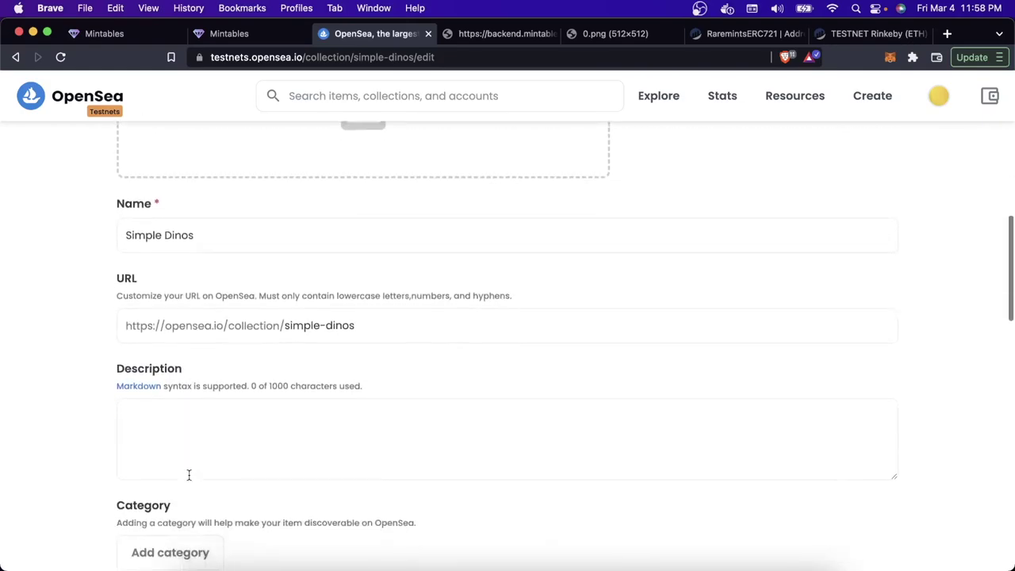
scroll(188, 479, "down", 5)
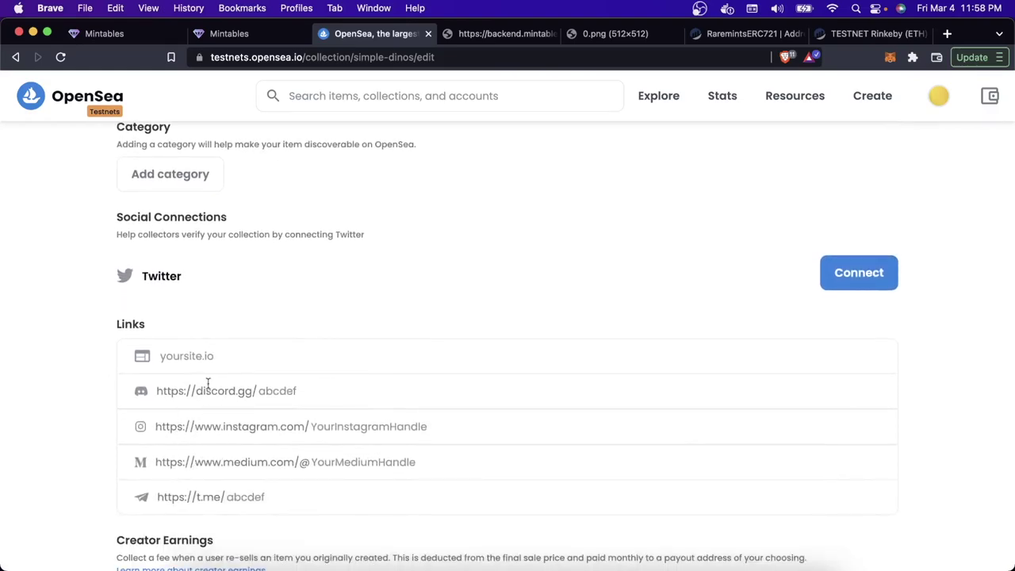
scroll(210, 392, "down", 3)
scroll(210, 392, "down", 2)
Step: Enter 2.5 as the Creator Earnings percentage fee
left_click(190, 451)
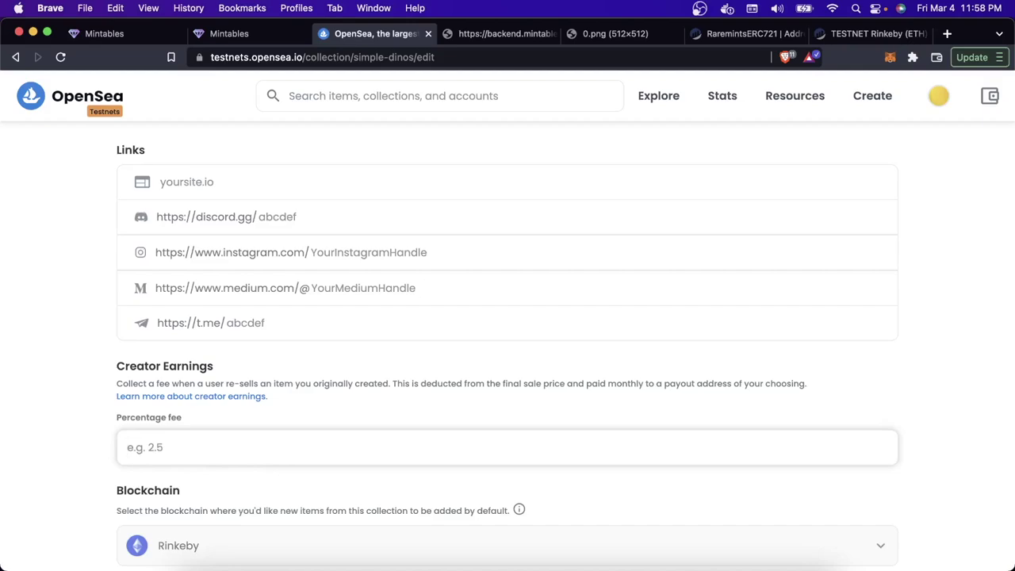
type("2.5")
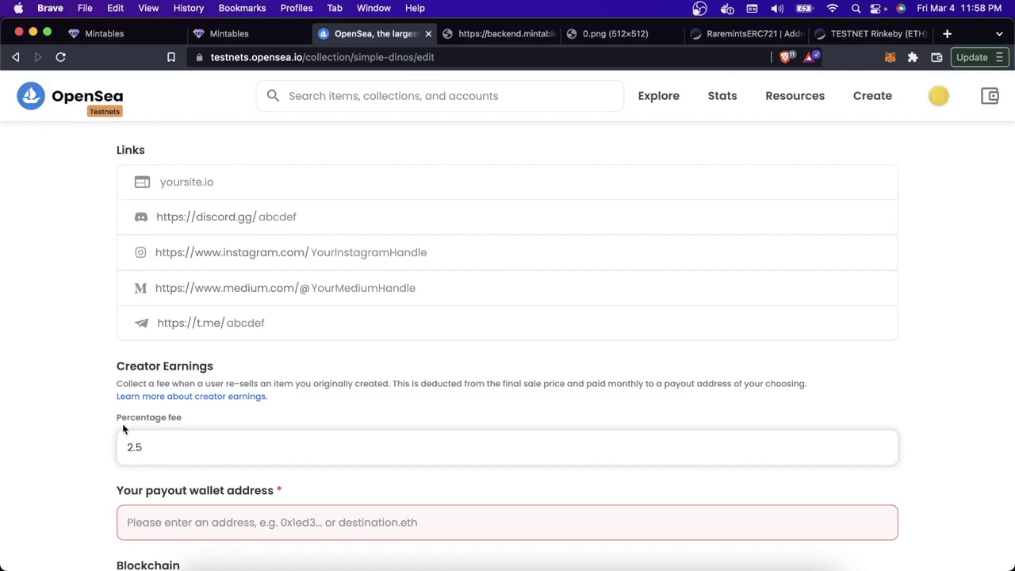
scroll(123, 428, "down", 1)
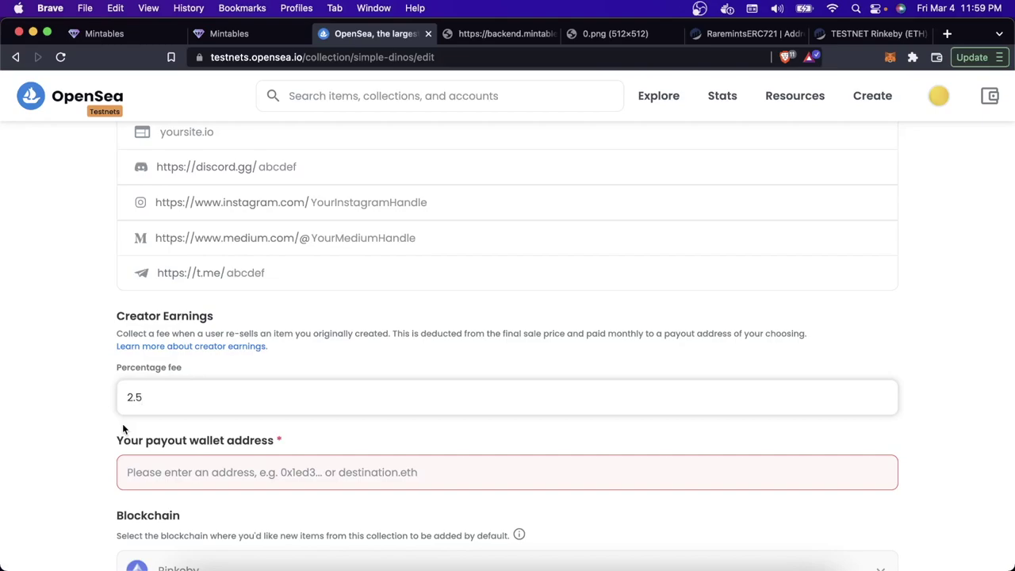
scroll(122, 423, "down", 2)
left_click(166, 463)
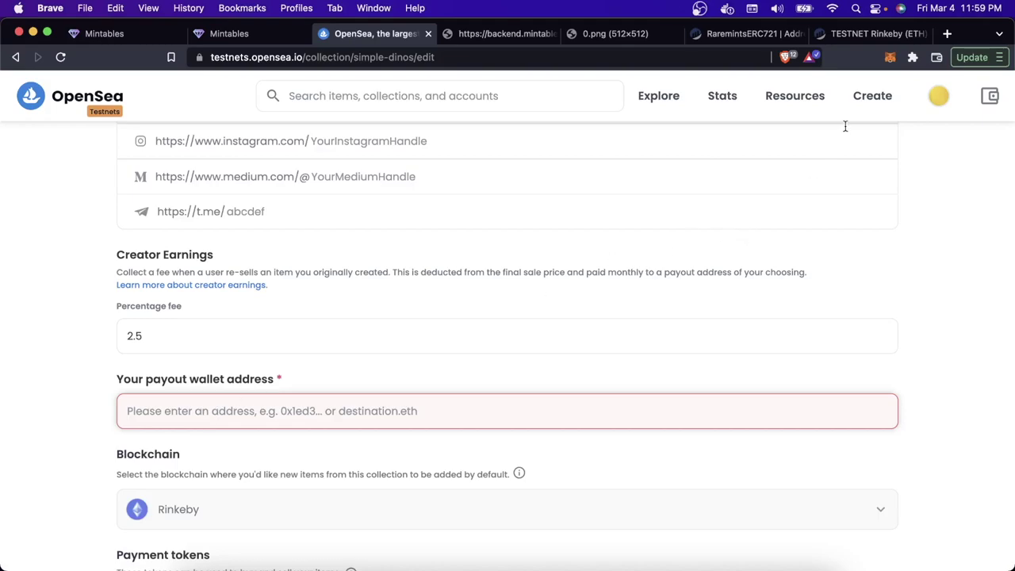
Step: Copy the connected MetaMask account address and paste it as the payout wallet address
left_click_drag(292, 382, 118, 377)
left_click(333, 373)
left_click(767, 150)
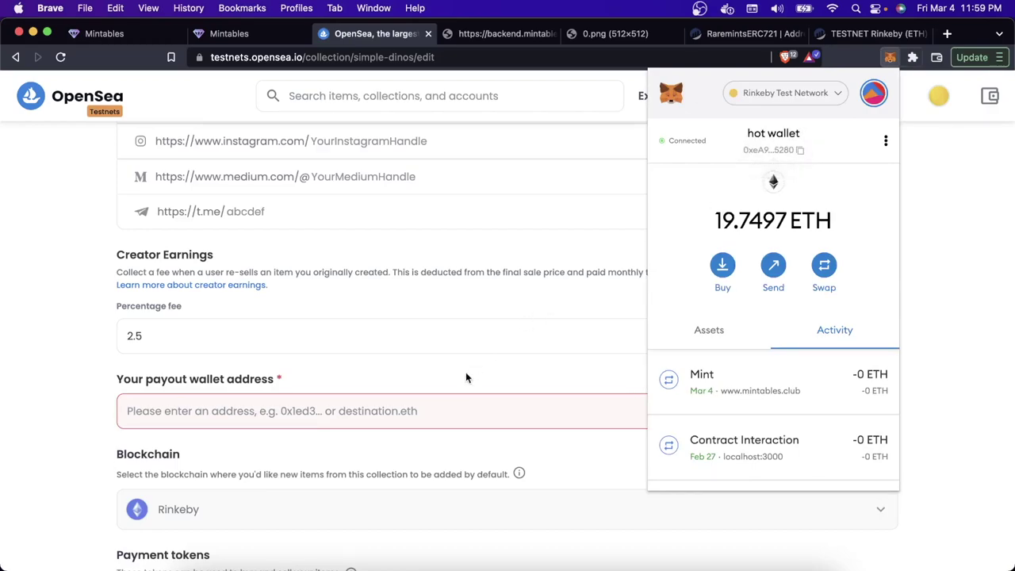
left_click(446, 407)
type("0xeA9CC51B0788761A18D7610aBE39f644277e5280")
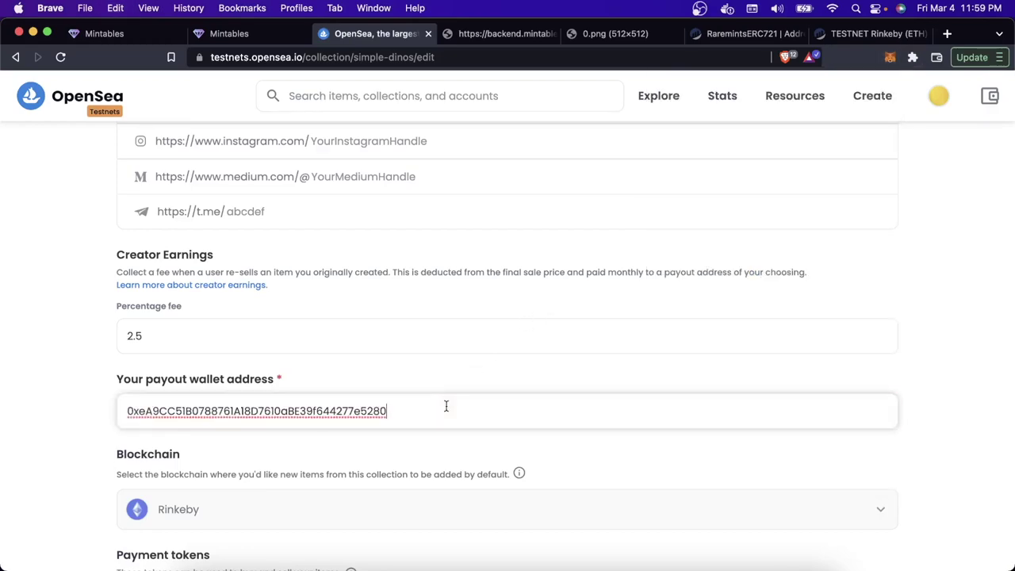
scroll(446, 406, "down", 5)
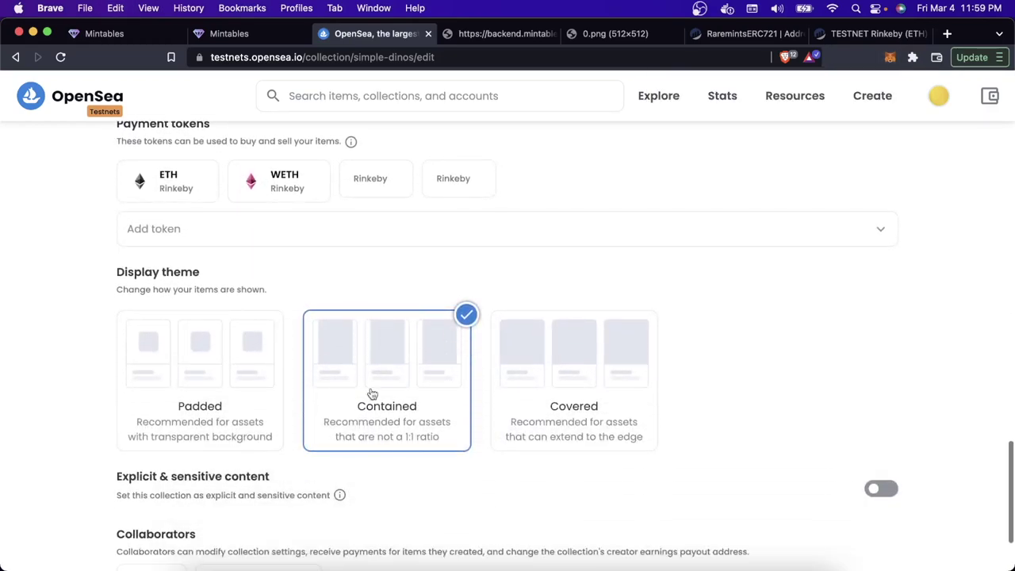
scroll(333, 363, "down", 3)
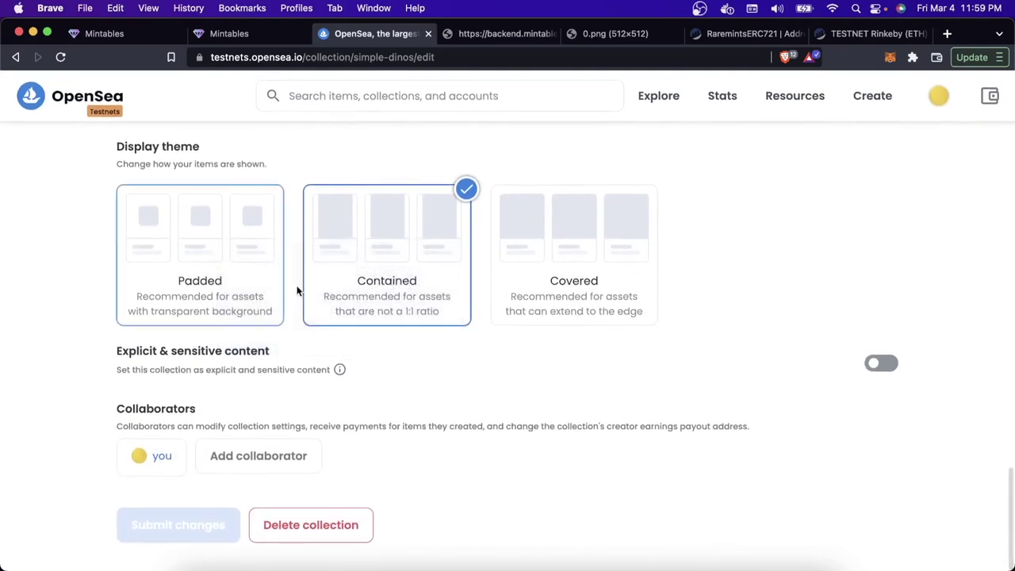
scroll(276, 443, "up", 15)
scroll(275, 443, "up", 2)
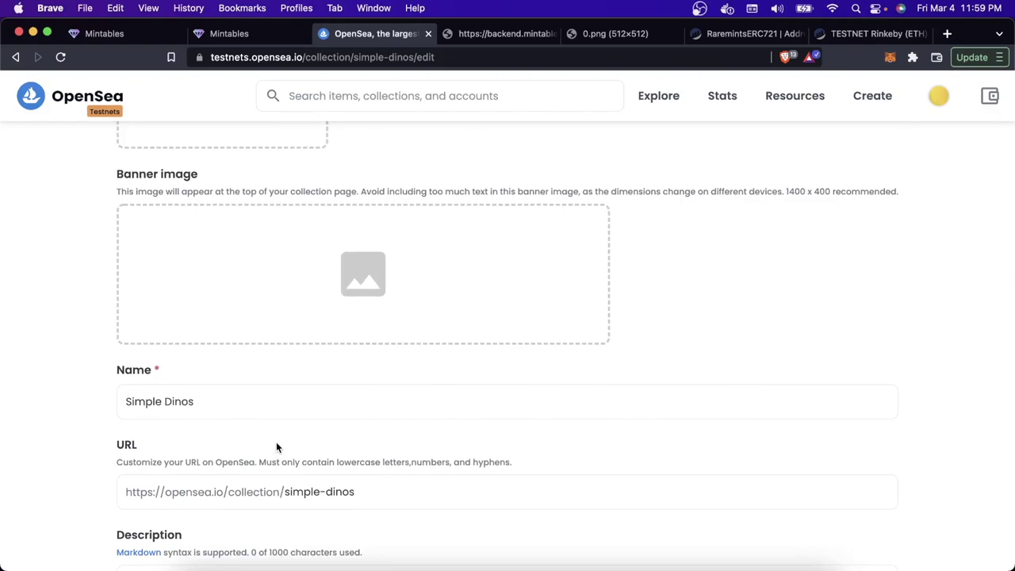
scroll(276, 447, "up", 10)
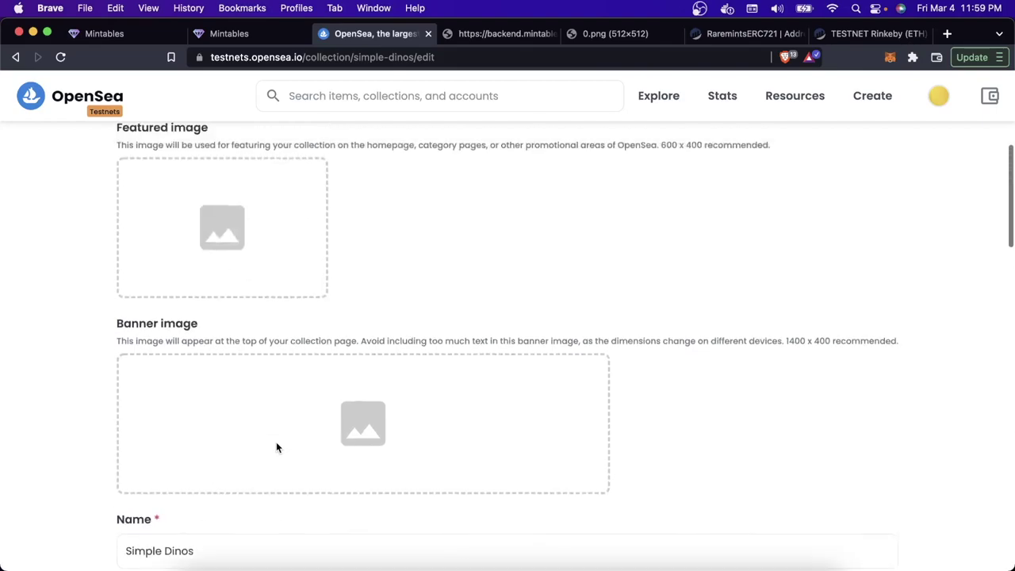
scroll(277, 449, "up", 4)
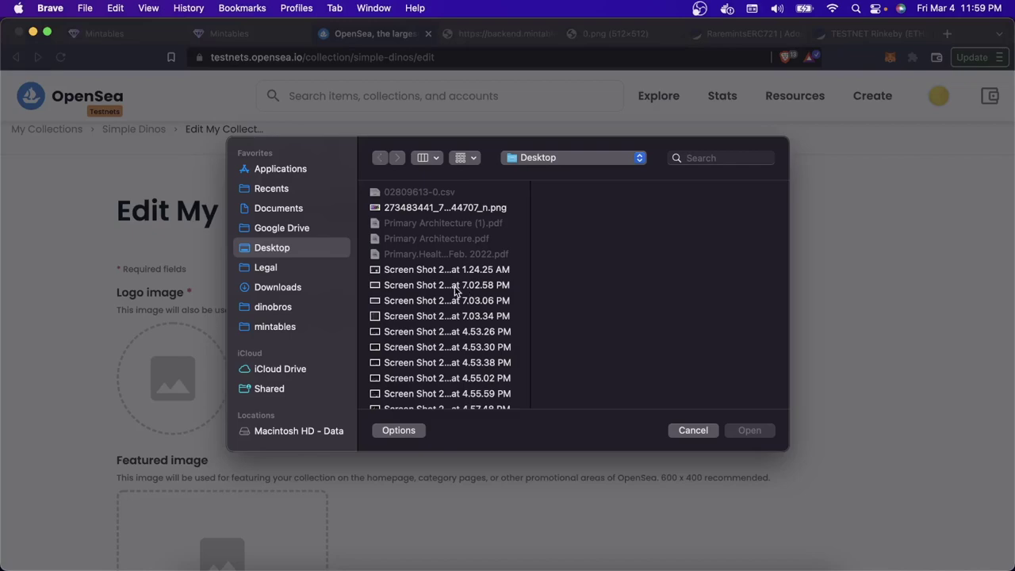
Step: Pick 4-1024x512.png from dinobros/frontend/public/game_screenshots as the collection logo
left_click(292, 309)
left_click(420, 223)
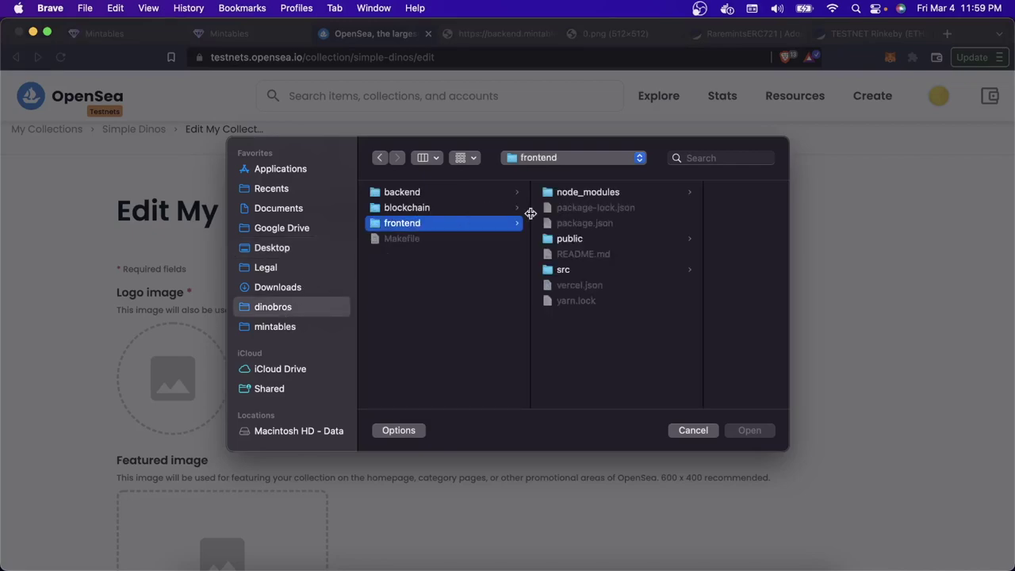
left_click(588, 242)
scroll(666, 349, "down", 3)
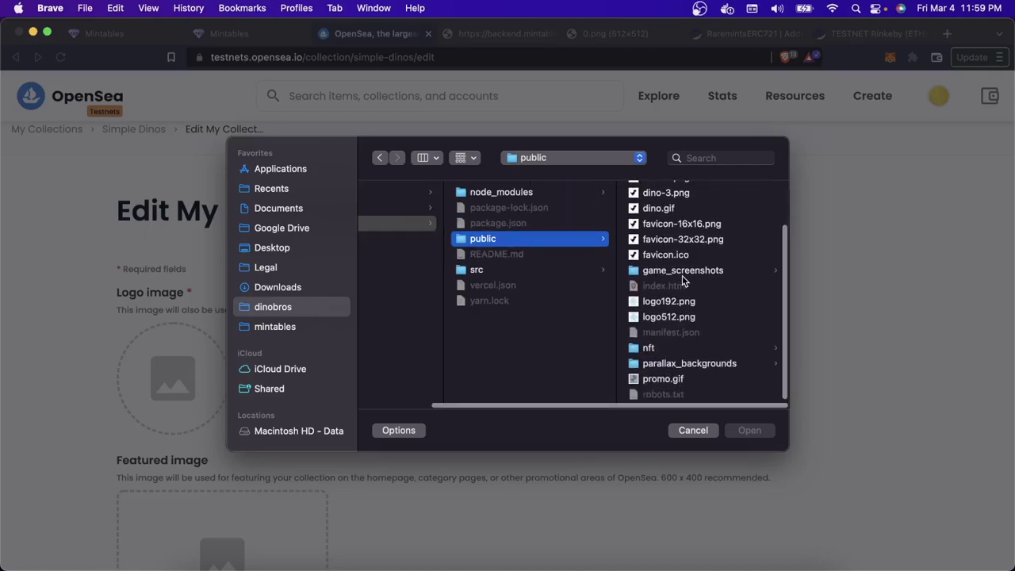
left_click(682, 274)
left_click(679, 271)
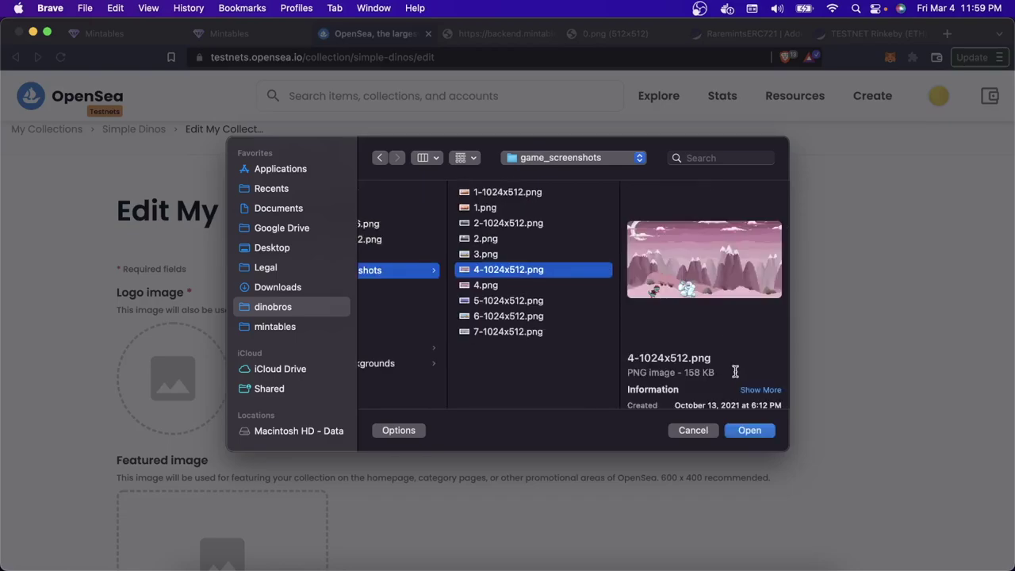
left_click(747, 430)
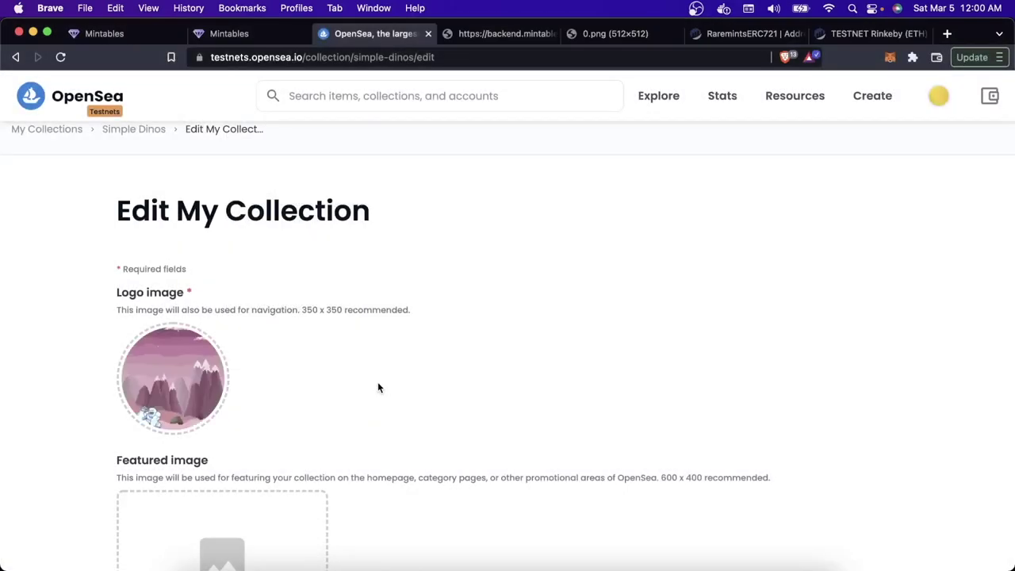
scroll(344, 389, "down", 5)
Step: Set 3.png as the collection's featured image
left_click(253, 391)
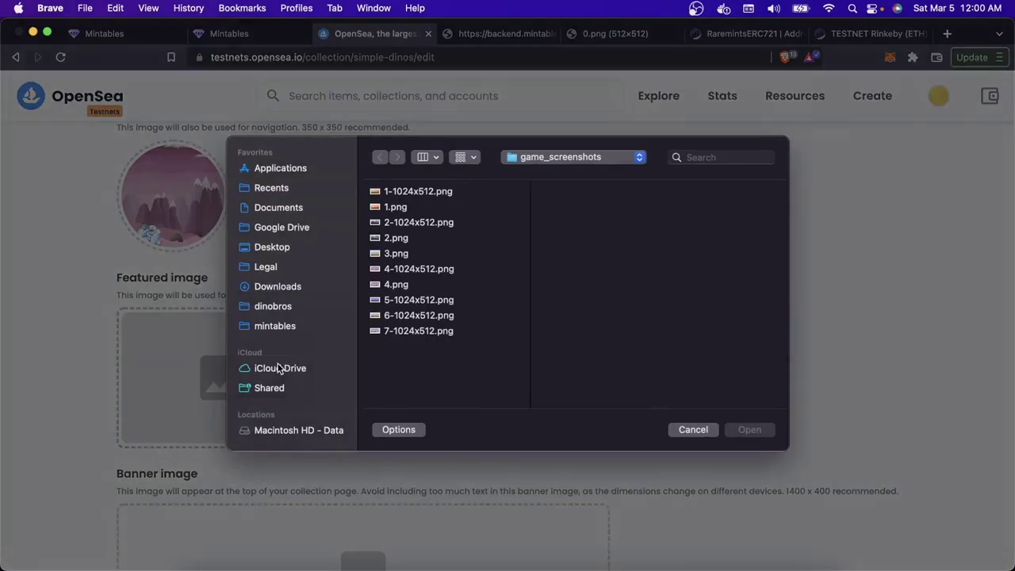
left_click(441, 270)
left_click(440, 260)
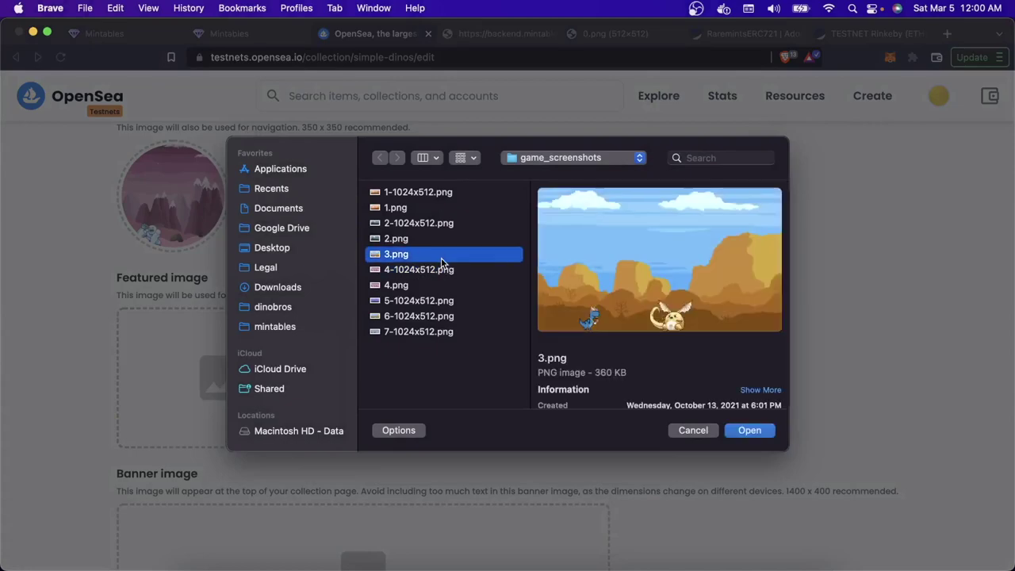
key("Return")
scroll(393, 342, "down", 5)
Step: Set 1-1024x512.png as the collection's banner image
left_click(393, 341)
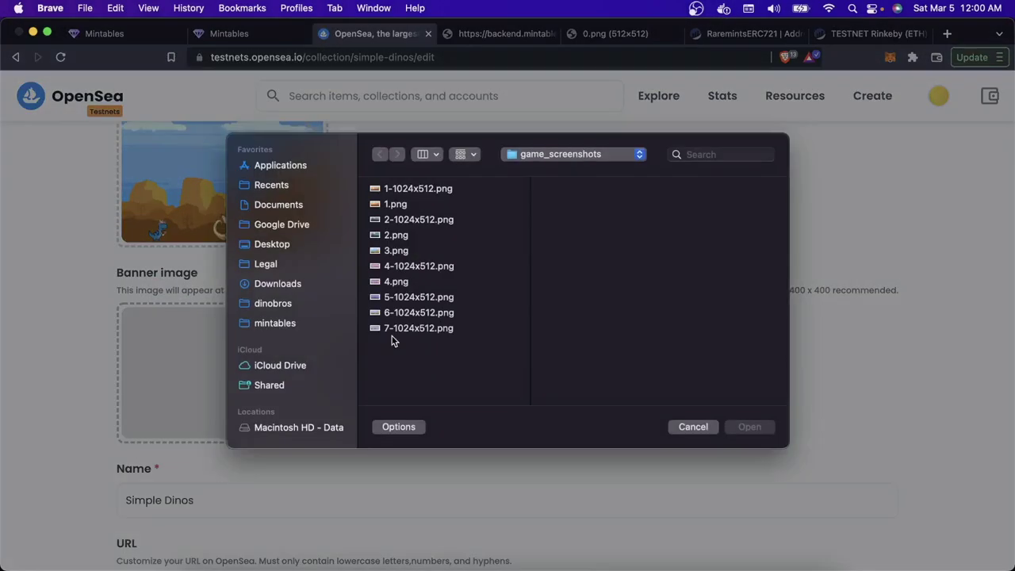
left_click(419, 192)
key("Return")
scroll(428, 363, "down", 10)
Step: Submit the changes to the Simple Dinos collection settings
scroll(427, 360, "down", 5)
scroll(427, 359, "up", 5)
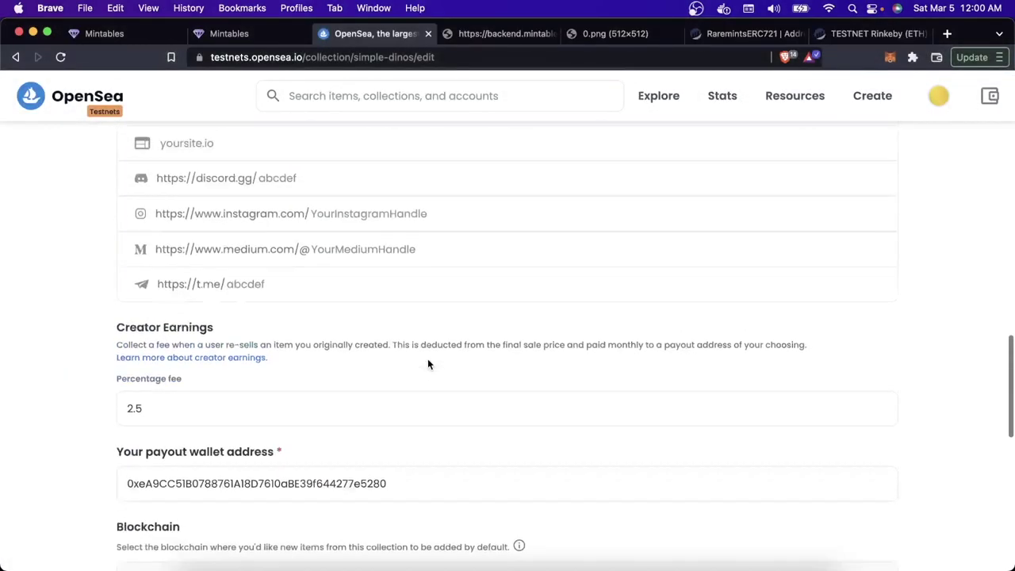
scroll(427, 359, "down", 10)
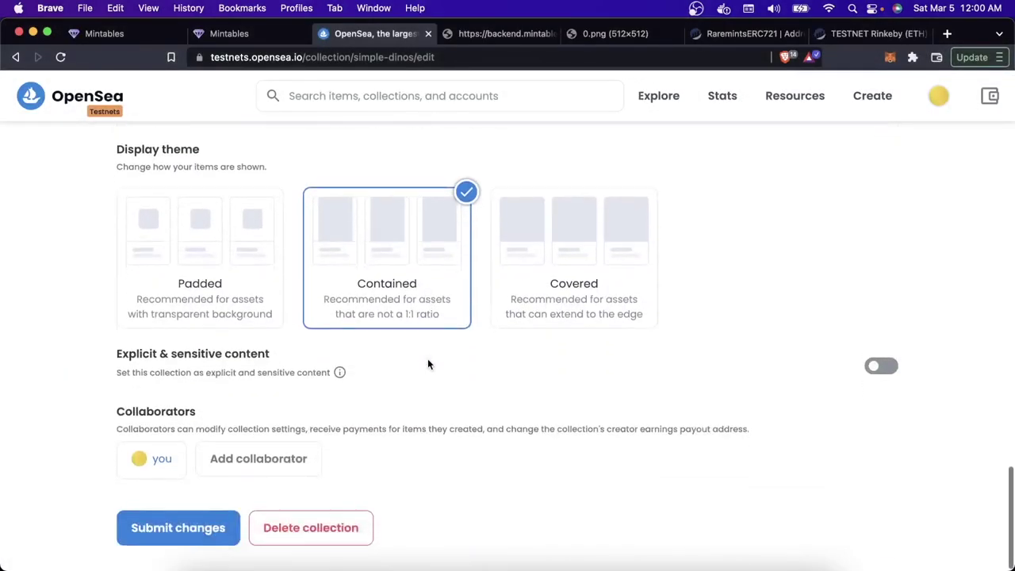
left_click(155, 528)
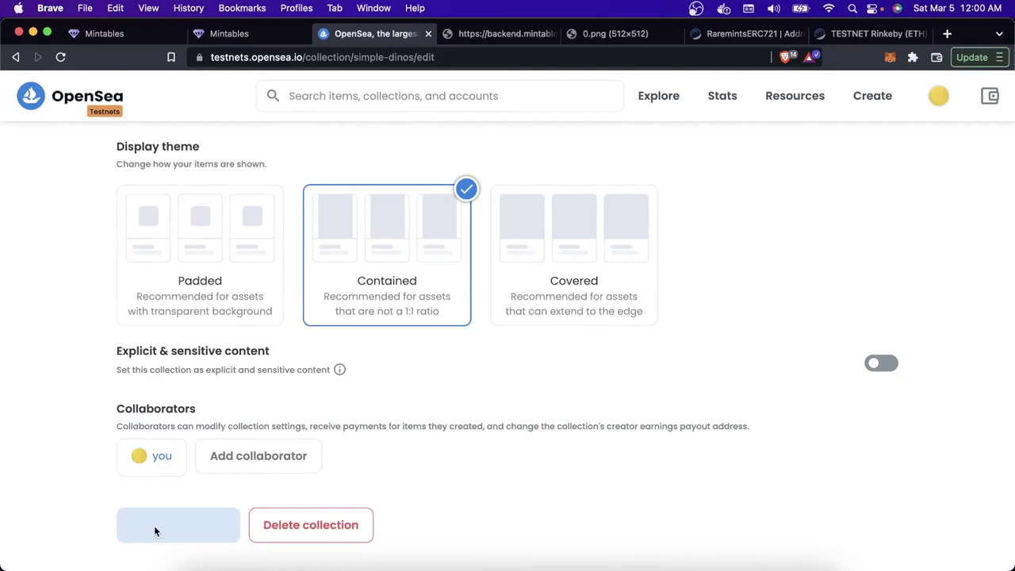
Step: Go to the updated Simple Dinos collection page and look it over
scroll(360, 396, "up", 10)
scroll(361, 396, "up", 10)
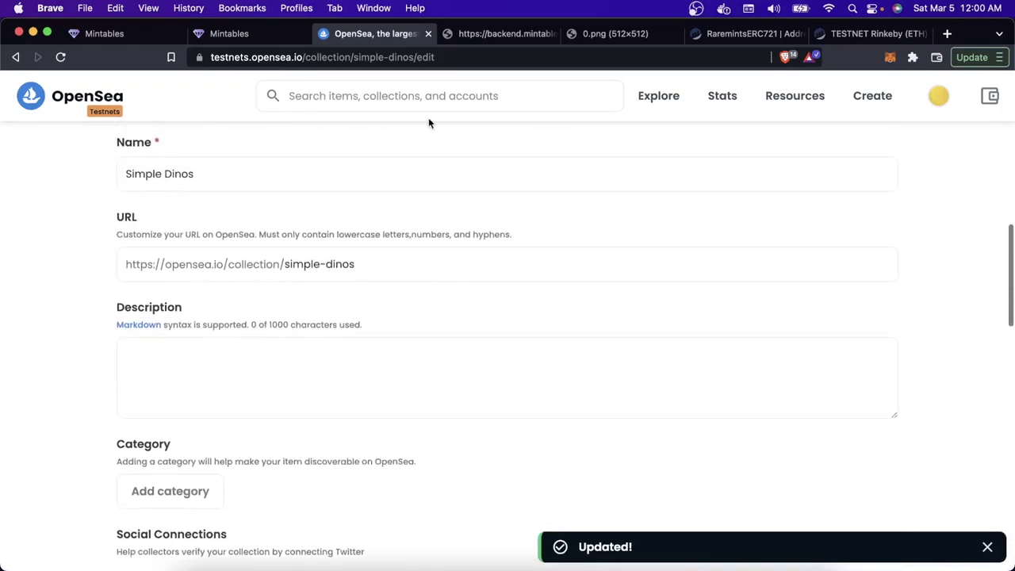
left_click(133, 146)
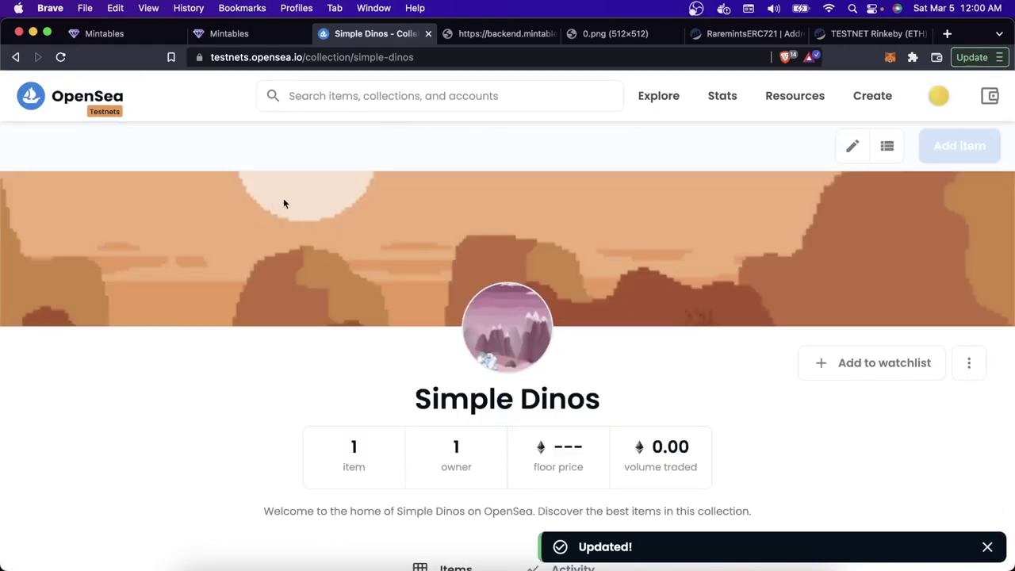
scroll(455, 244, "down", 5)
scroll(413, 430, "down", 3)
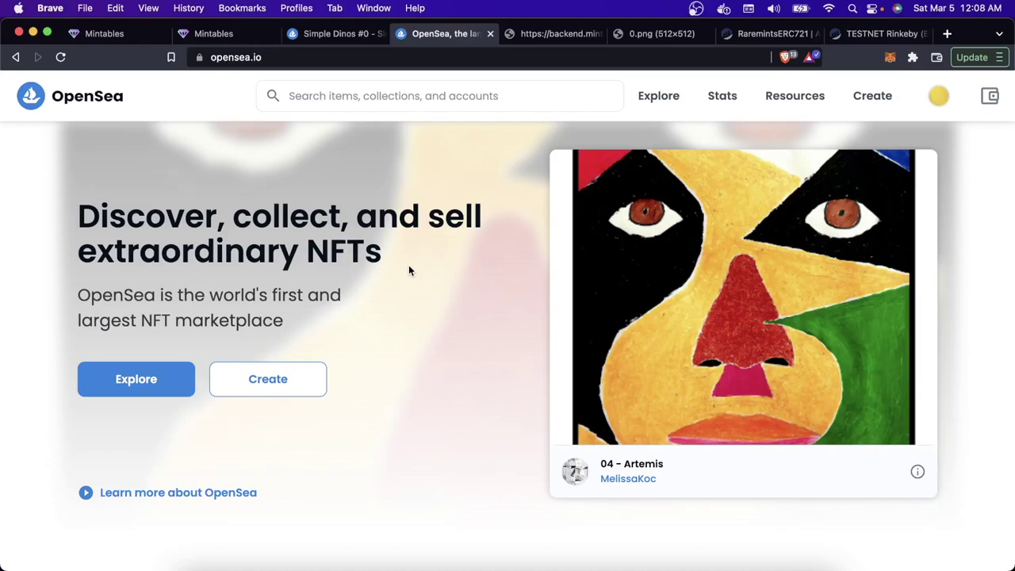
Step: Start a new item with the 4-1024x512.png image and the name 'My NFT'
left_click(873, 106)
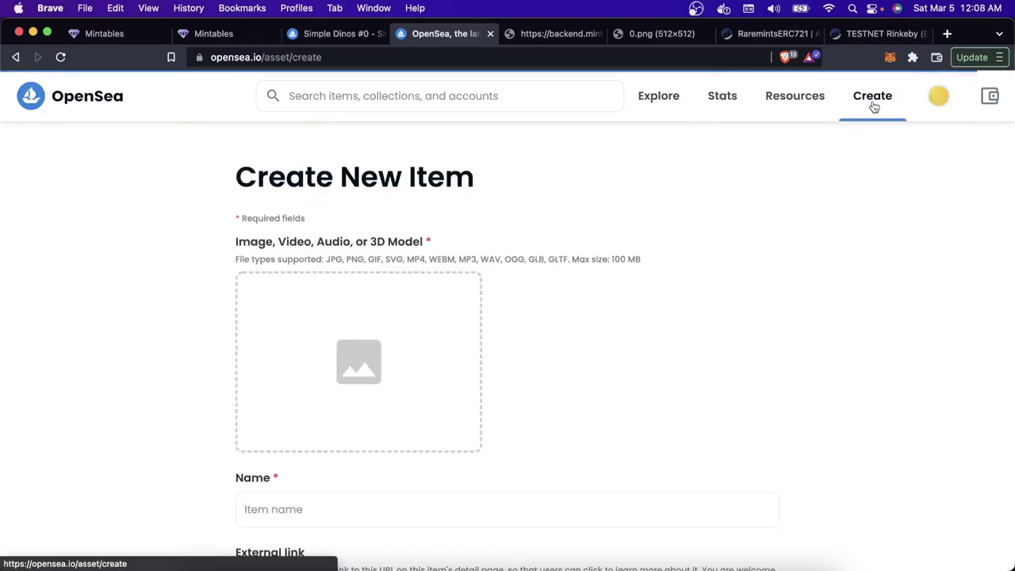
left_click(409, 356)
double_click(420, 263)
scroll(511, 483, "down", 5)
left_click(362, 281)
type("My NFT!")
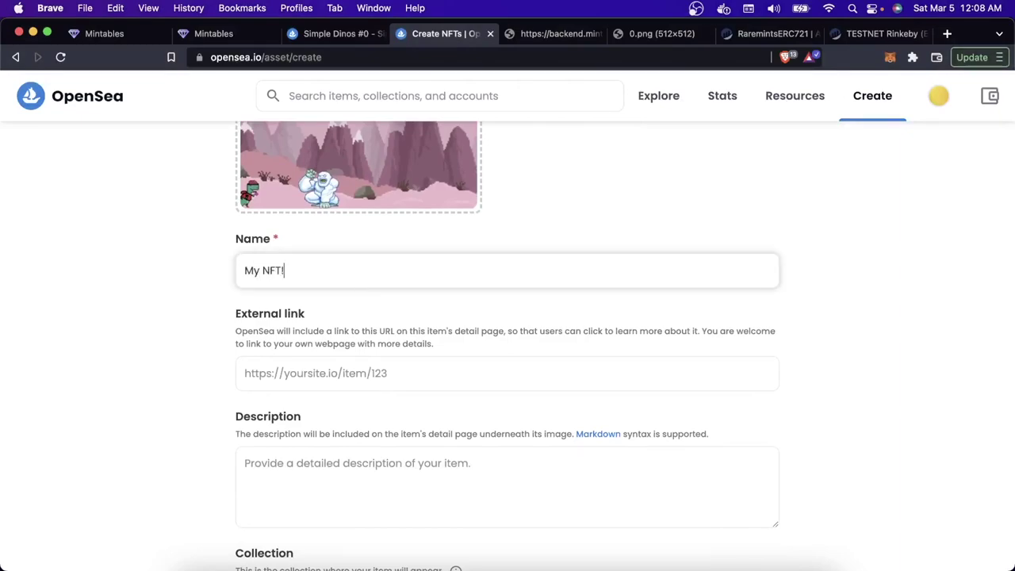
Step: Add a property with type Character and value Male
scroll(508, 346, "down", 5)
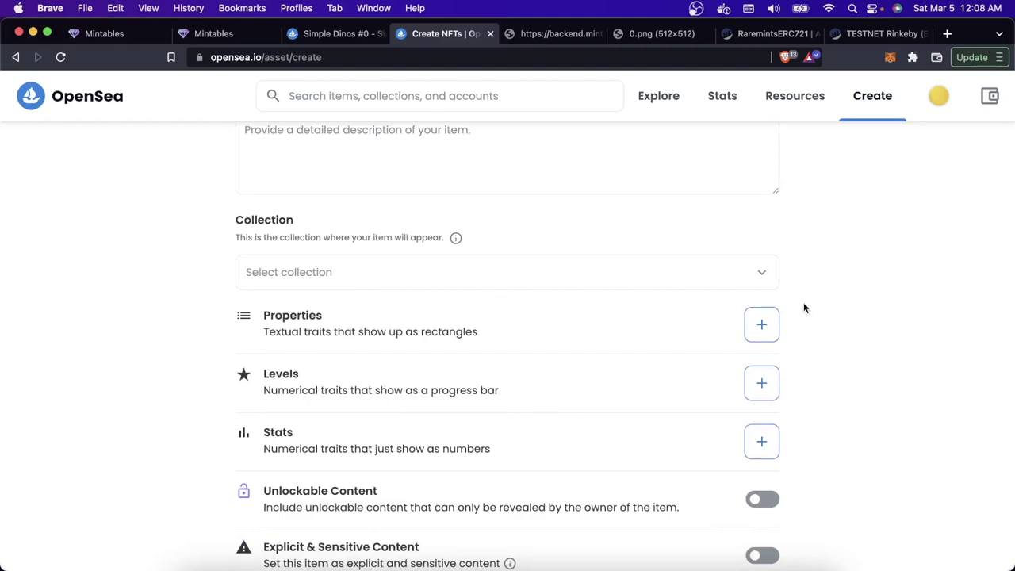
left_click(762, 325)
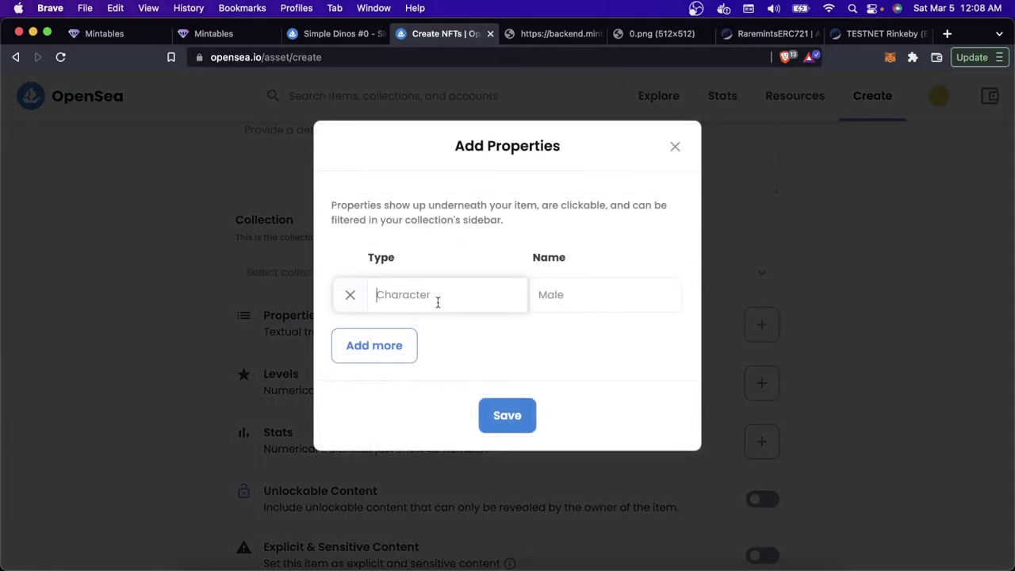
type("chra")
key("BackSpace")
key("BackSpace")
type("aracter")
key("Tab")
type("male")
left_click(505, 415)
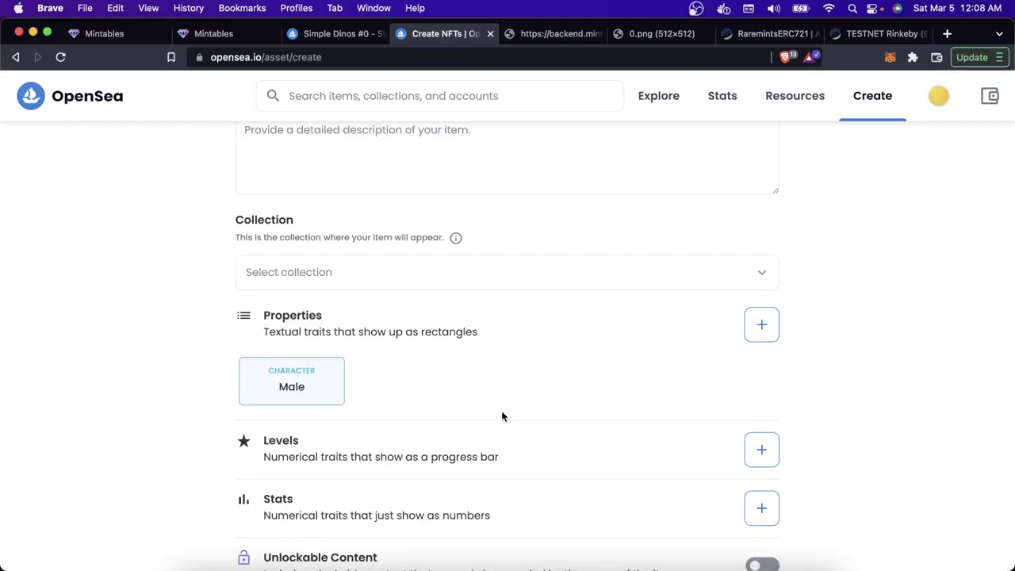
Step: Create the My NFT! item
scroll(503, 415, "down", 3)
scroll(502, 416, "down", 4)
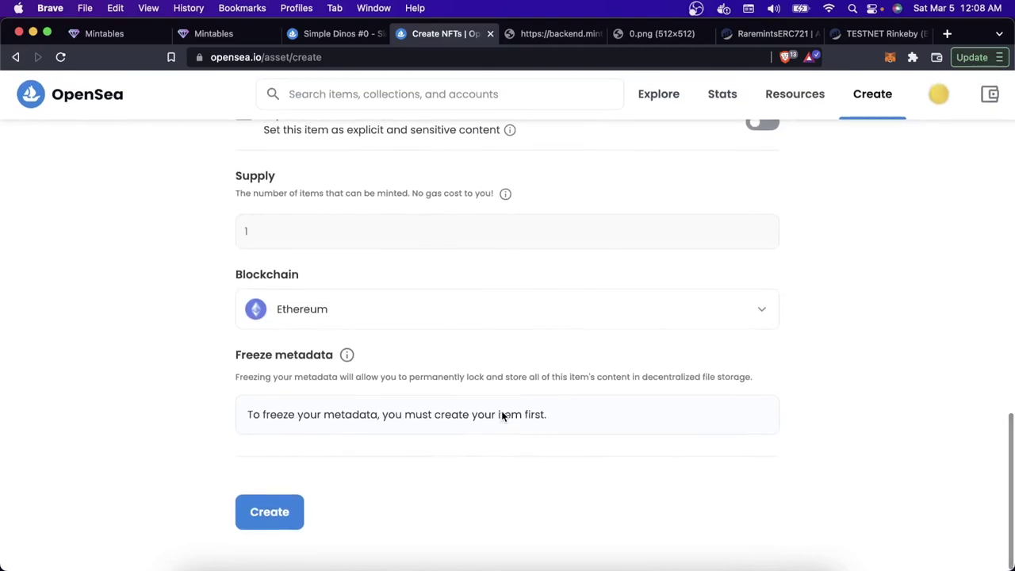
left_click(279, 510)
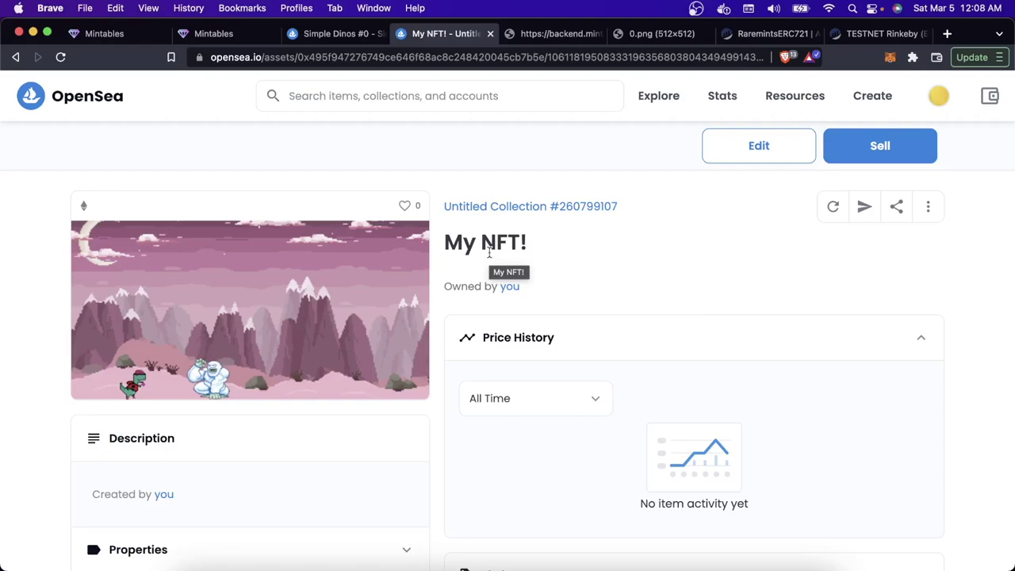
Step: Expand My NFT!'s Details showing ERC-1155 on Ethereum, then return to Simple Dinos #0
scroll(489, 253, "down", 2)
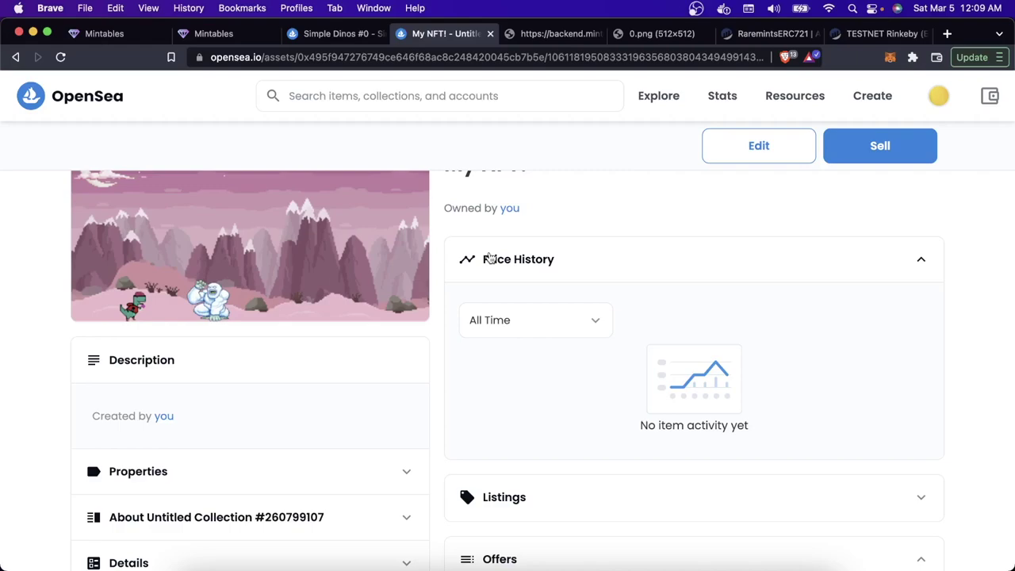
scroll(489, 258, "down", 5)
left_click(353, 366)
scroll(354, 366, "down", 2)
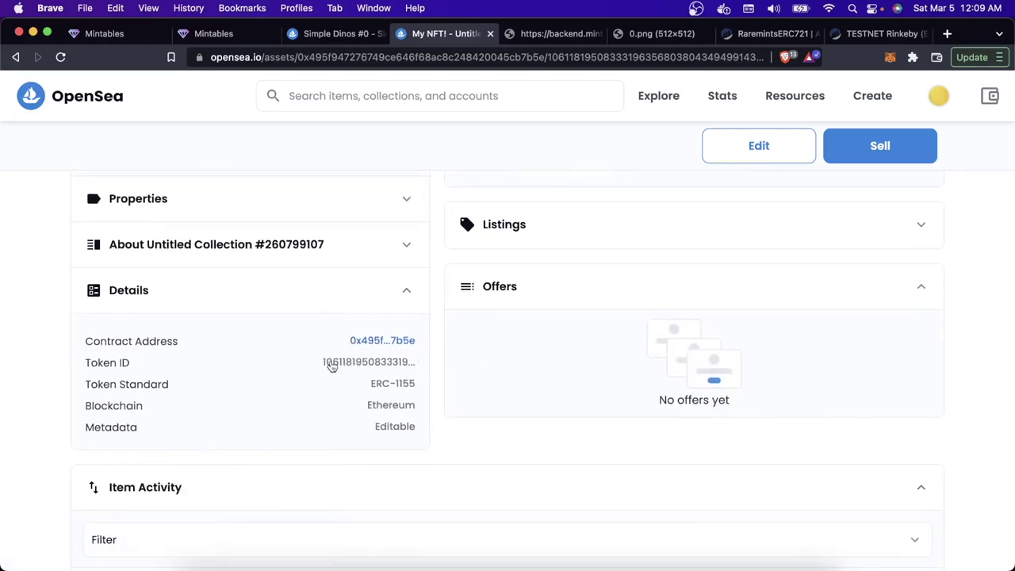
key("ctrl+shift+Tab")
scroll(335, 423, "up", 10)
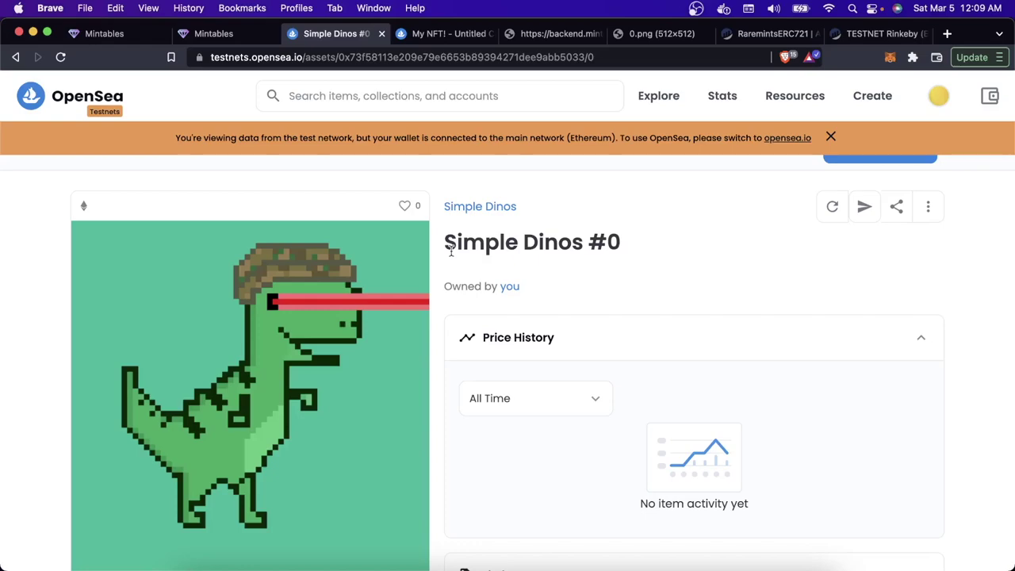
Step: Review Simple Dinos #0's ERC-721 Rinkeby details, then My NFT!'s ERC-1155 Ethereum details
scroll(450, 250, "down", 10)
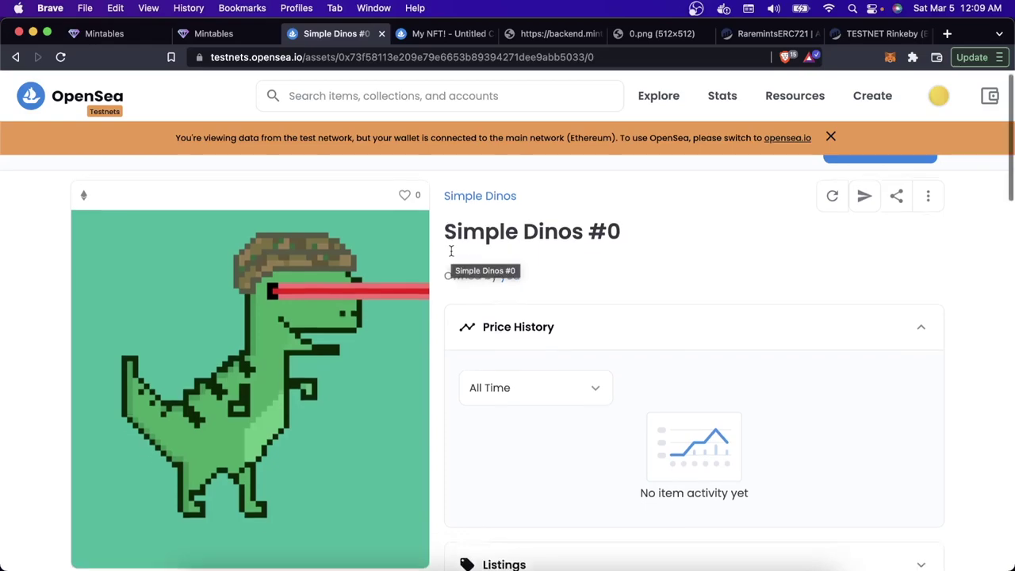
scroll(451, 256, "down", 2)
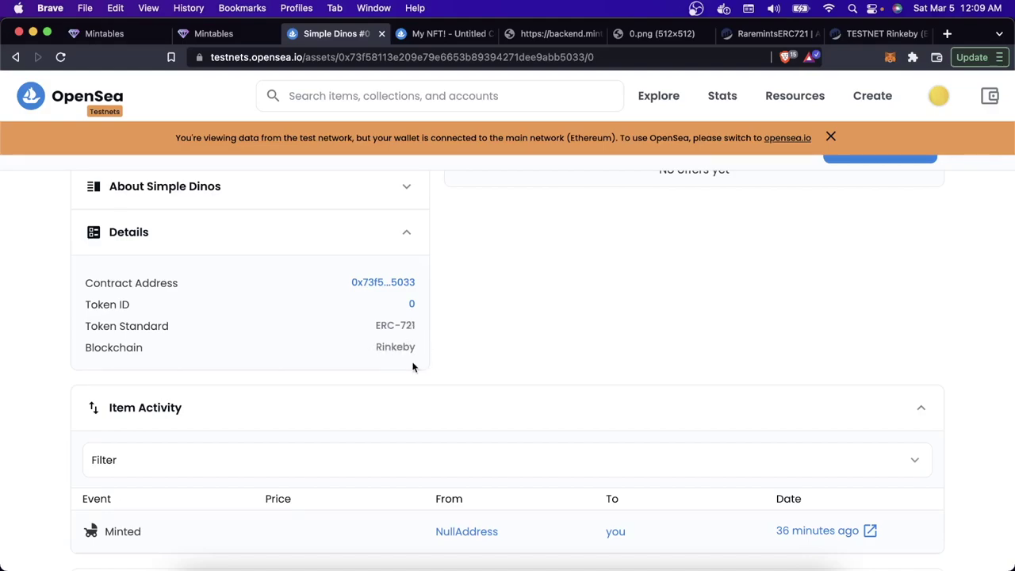
key("ctrl+Tab")
scroll(412, 366, "up", 4)
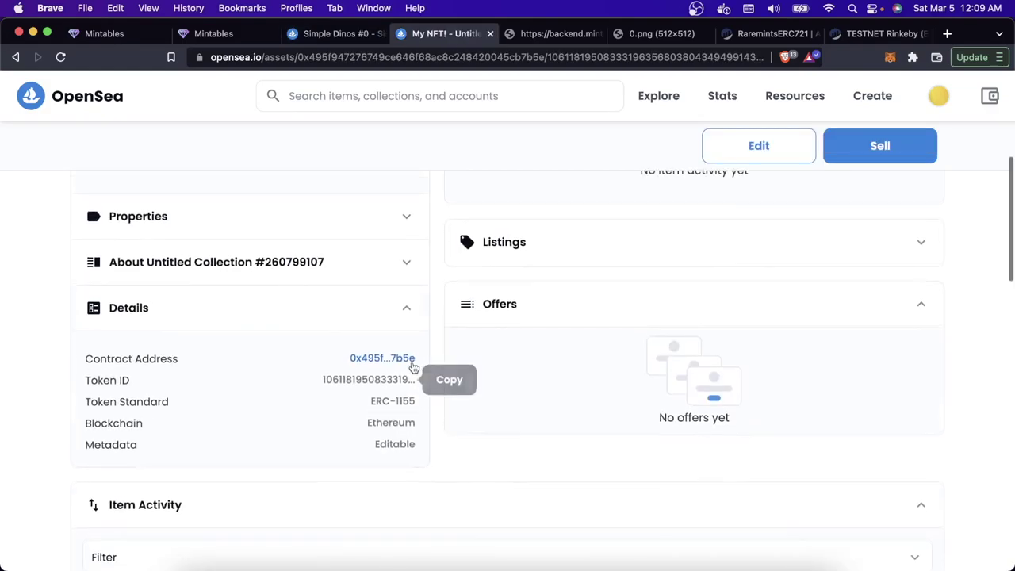
scroll(412, 366, "up", 3)
scroll(431, 464, "down", 5)
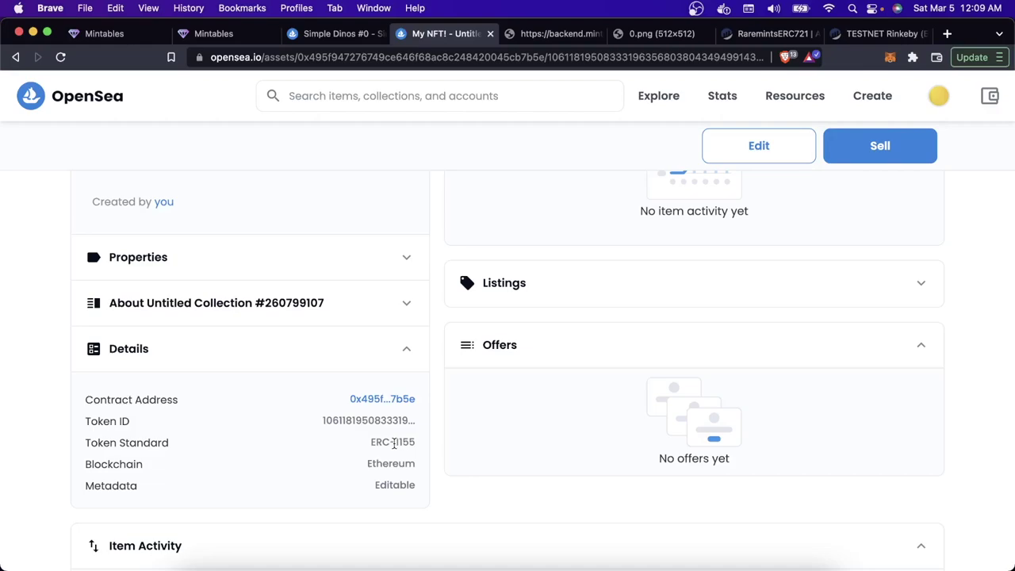
mouse_move(410, 485)
Step: Open My NFT!'s contract on Etherscan beside the Simple Dinos contract tab
left_click(392, 408, "super")
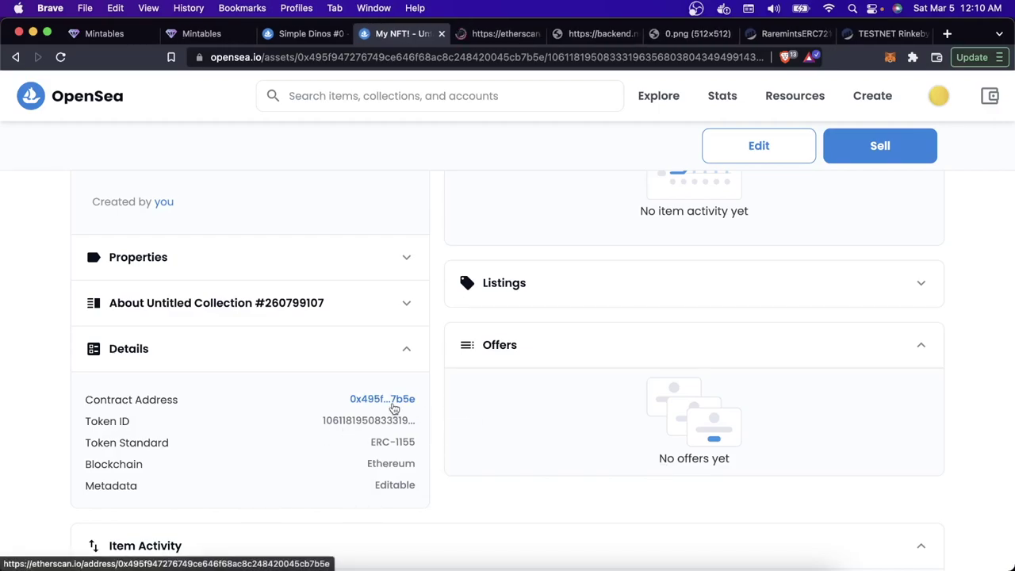
key("ctrl+Tab")
scroll(392, 407, "down", 3)
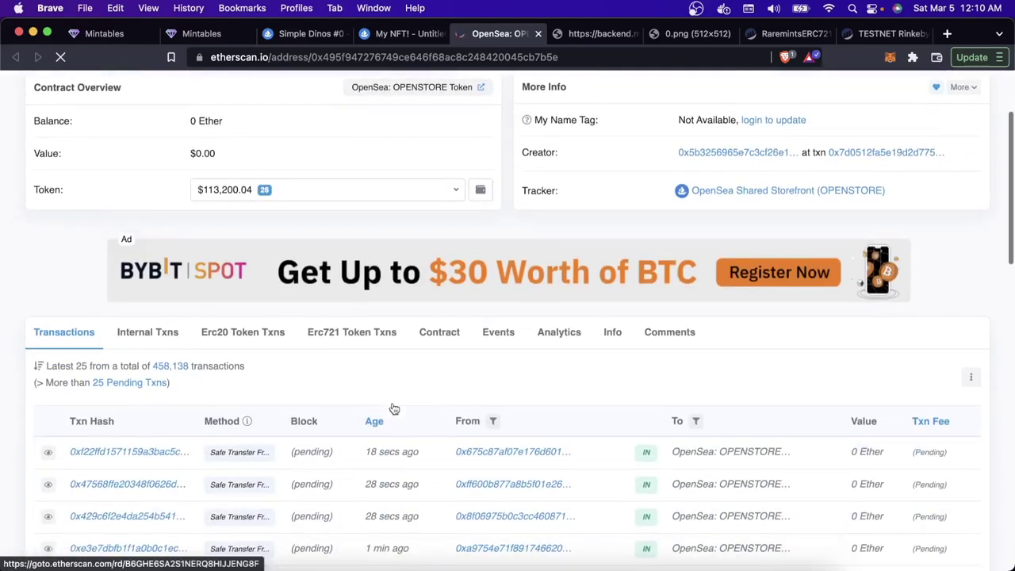
scroll(392, 407, "up", 4)
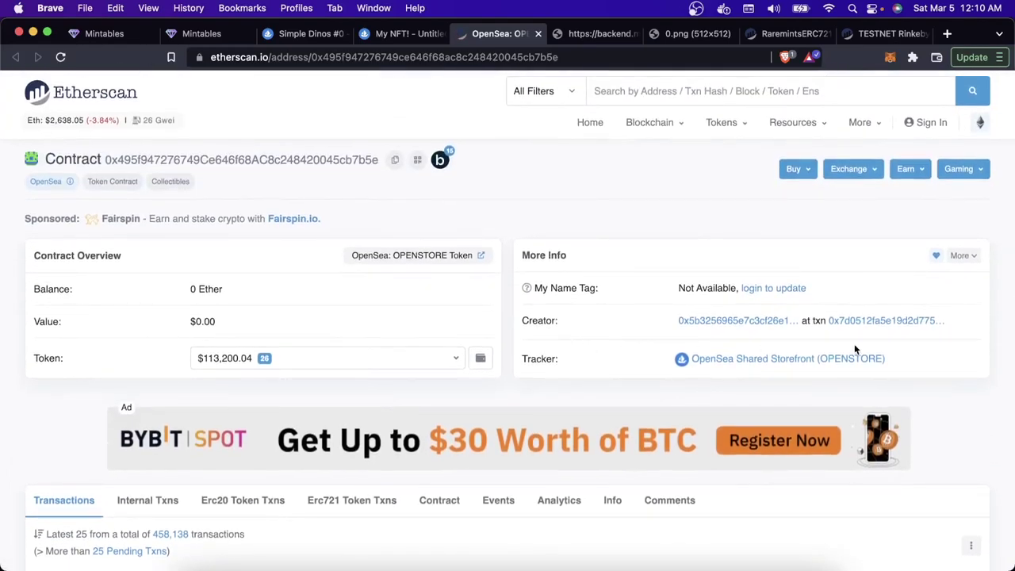
left_click_drag(766, 34, 600, 34)
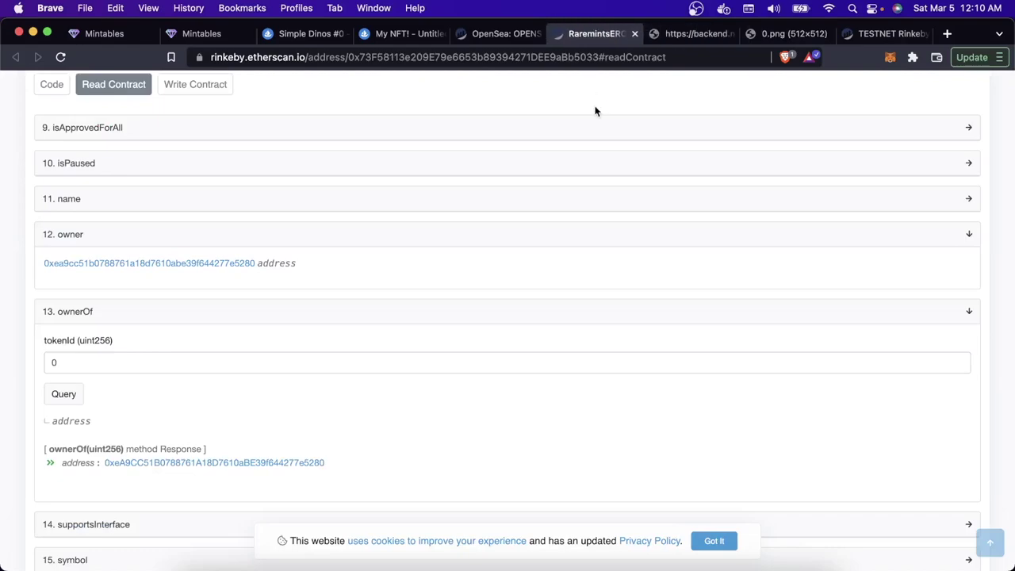
scroll(595, 109, "up", 10)
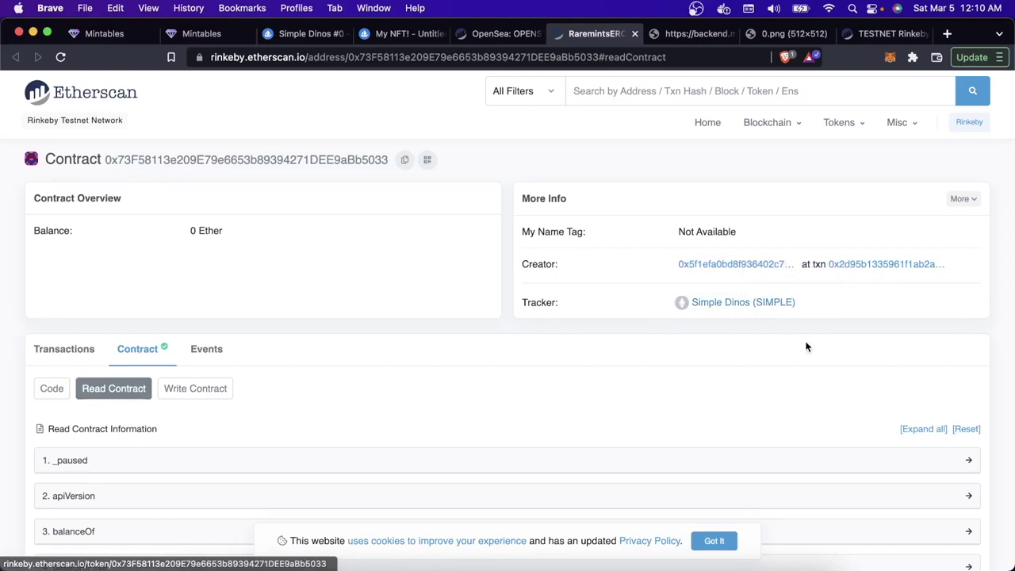
Step: Review the OpenSea Shared Storefront (OPENSTORE) contract, then return to My NFT!
key("ctrl+shift+Tab")
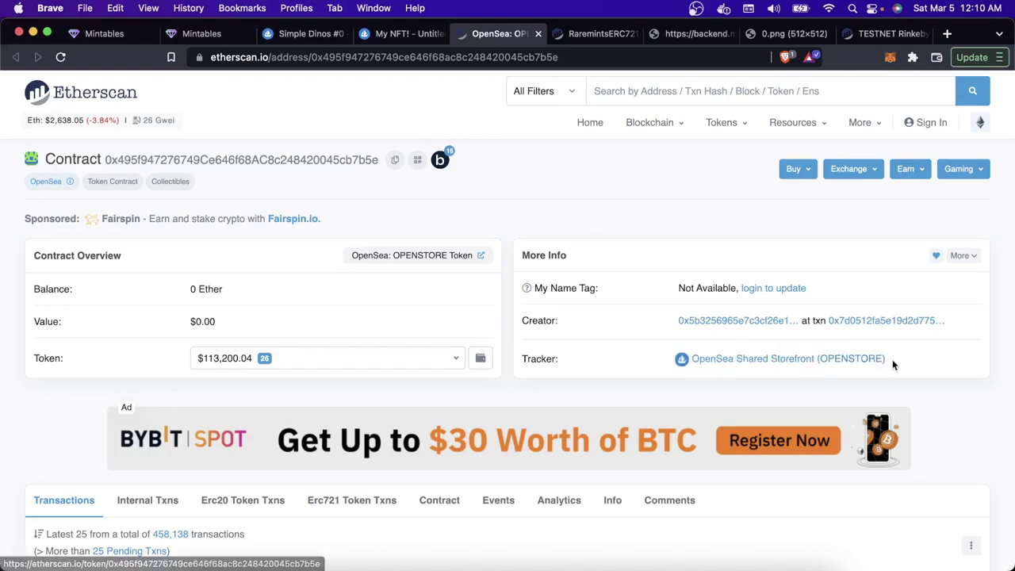
scroll(896, 366, "down", 1)
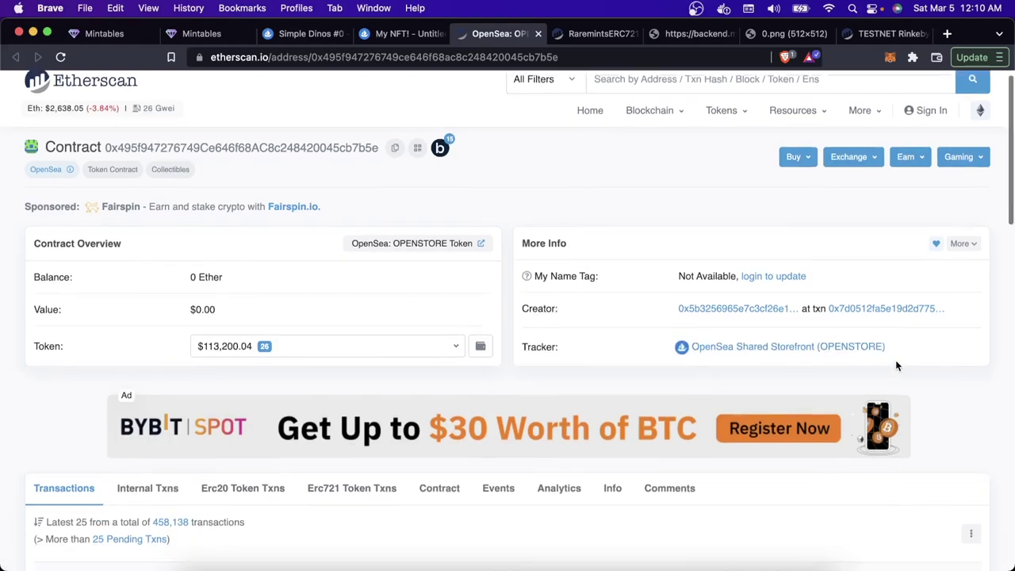
scroll(896, 365, "down", 1)
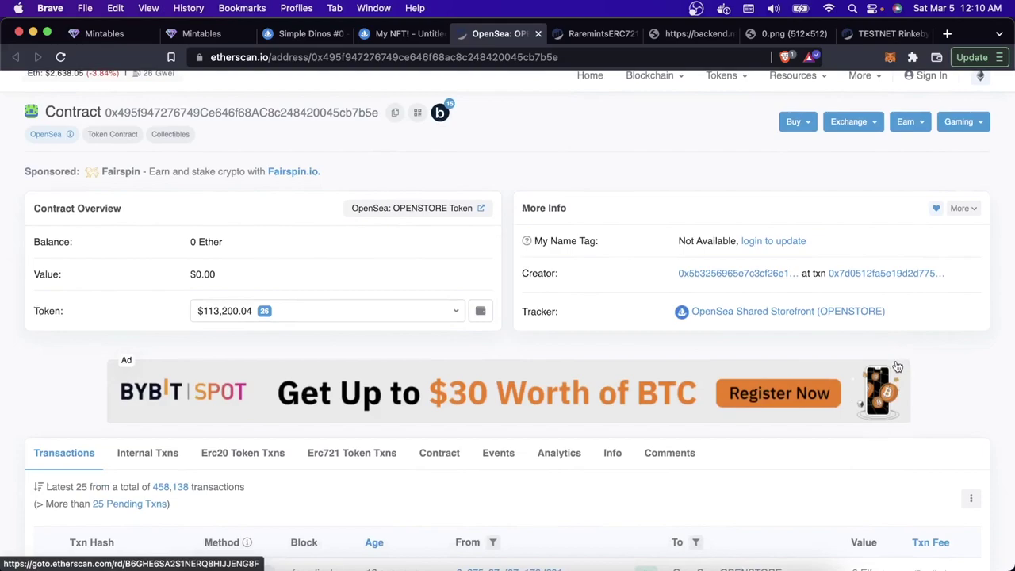
scroll(897, 365, "down", 1)
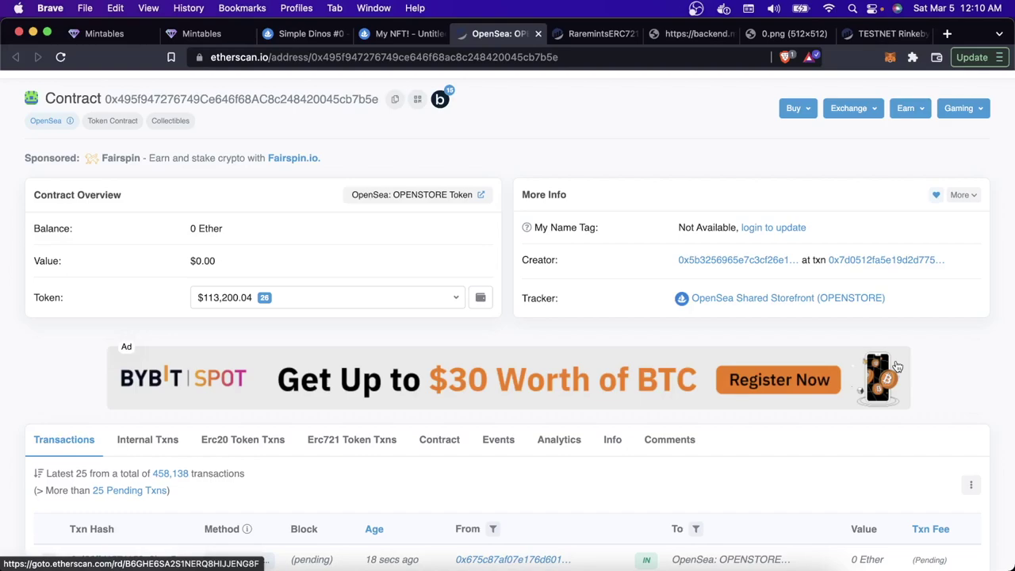
key("ctrl+shift+Tab")
scroll(896, 366, "up", 10)
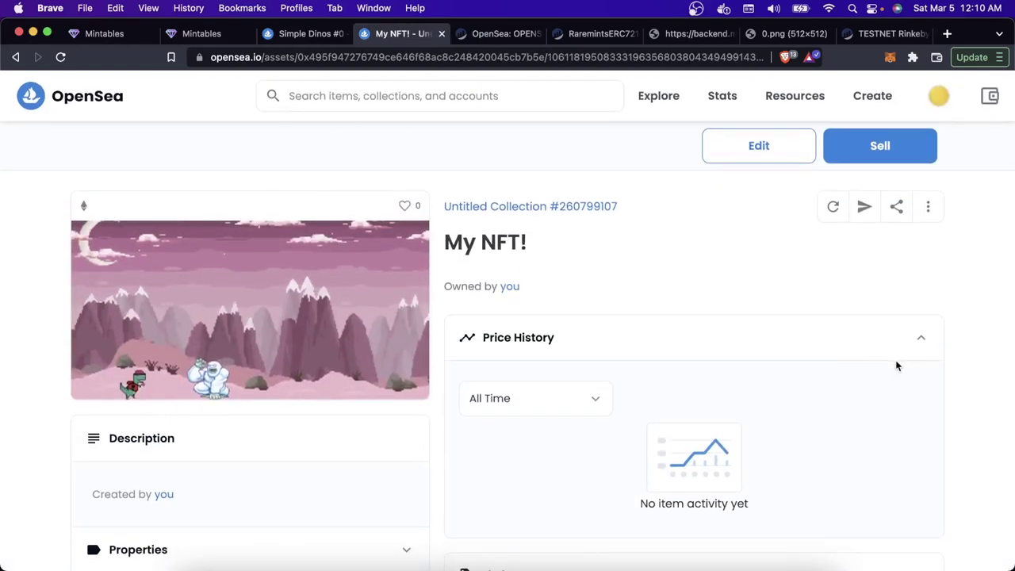
scroll(896, 366, "down", 1)
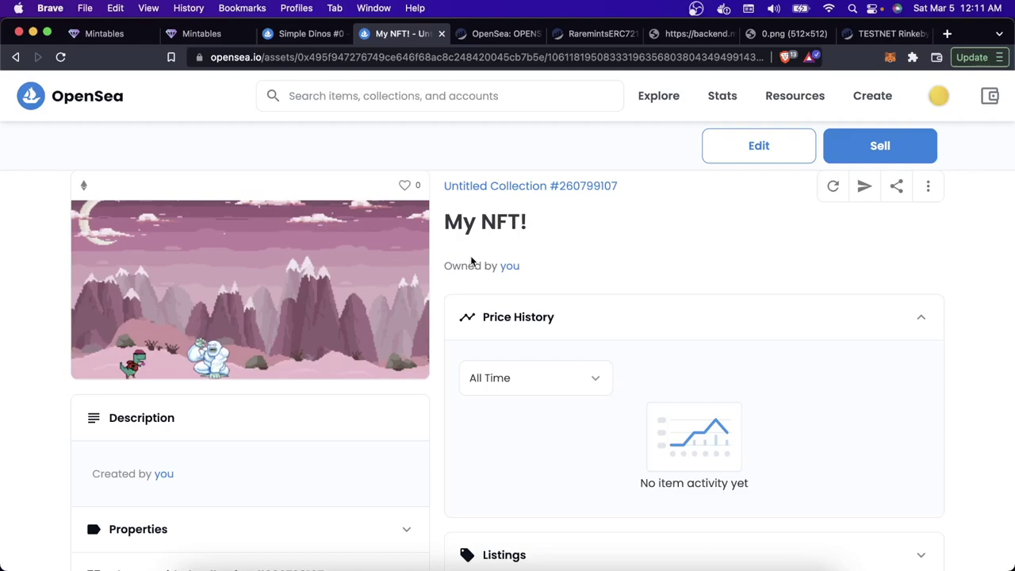
key("ctrl+Tab")
key("ctrl+shift+Tab")
key("ctrl+Tab")
left_click_drag(657, 306, 896, 304)
left_click(639, 306)
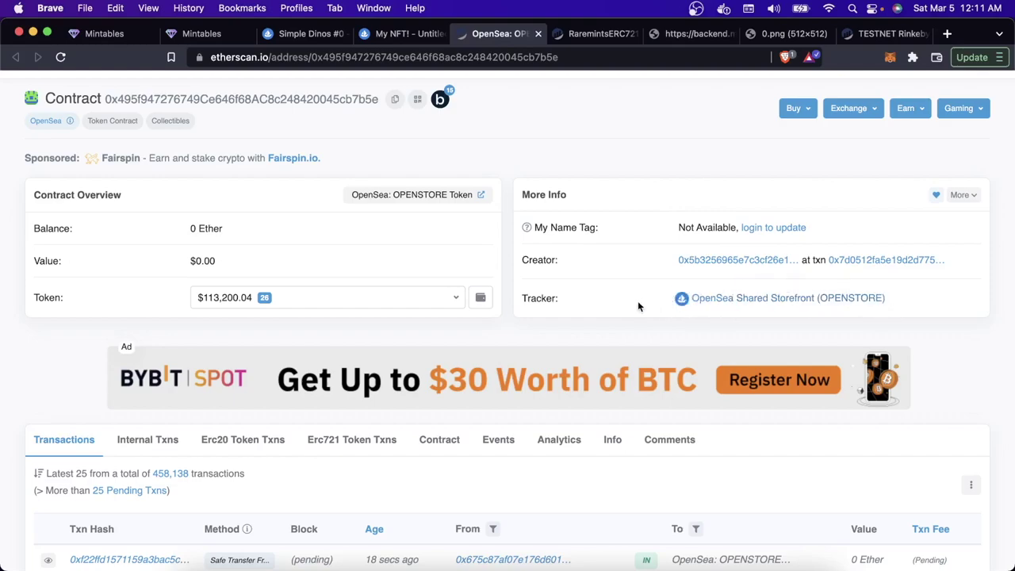
scroll(621, 309, "down", 2)
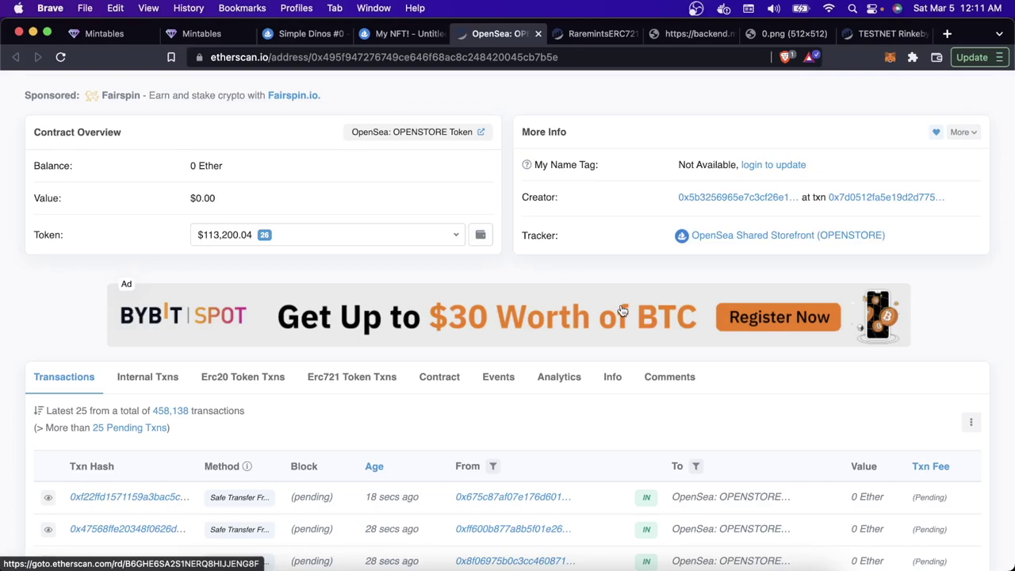
key("ctrl+shift+Tab")
scroll(397, 166, "up", 1)
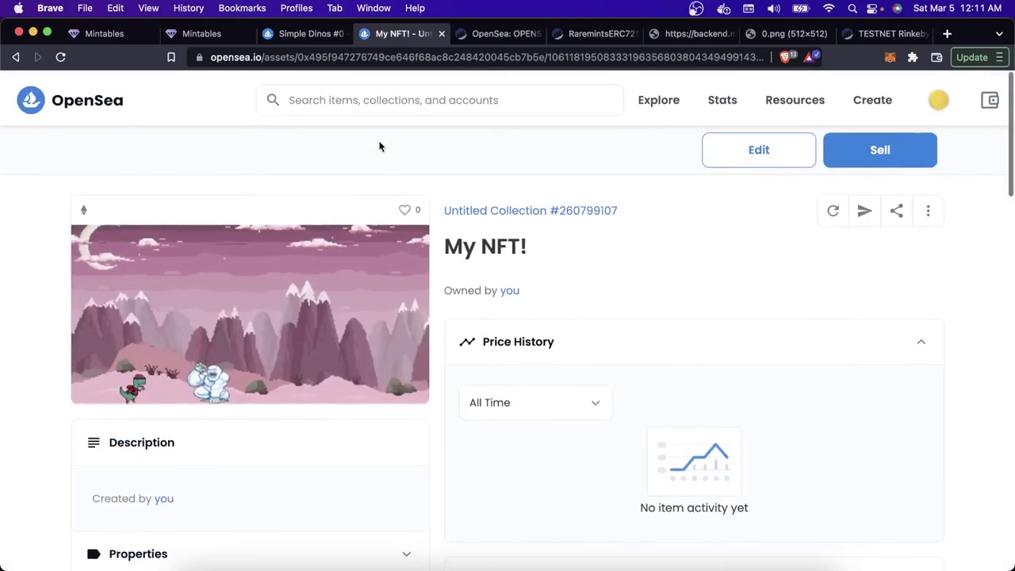
Step: Search for 'coolcots' and open the Cool Cats NFT collection
left_click(367, 95)
type("cool")
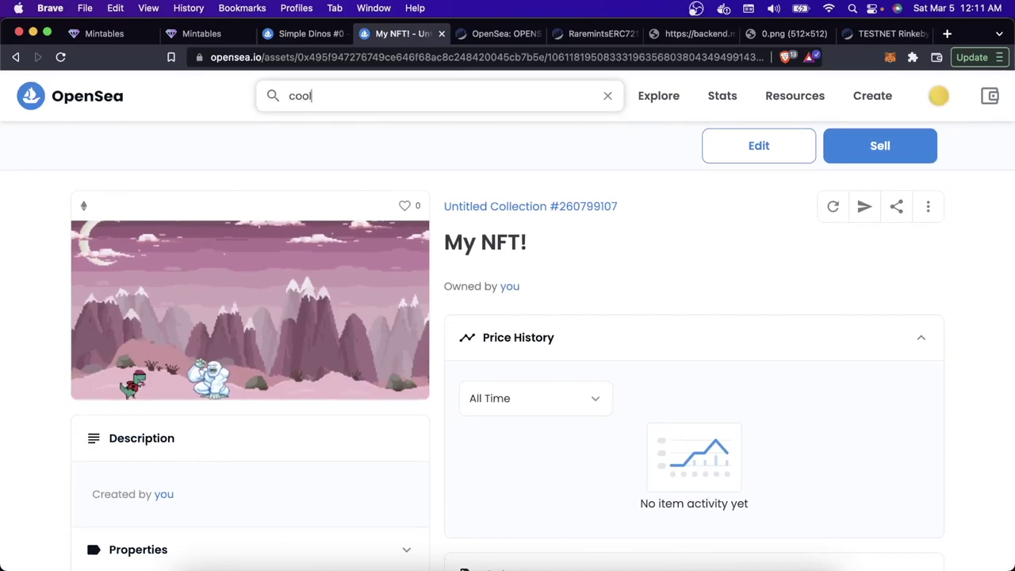
type("cots")
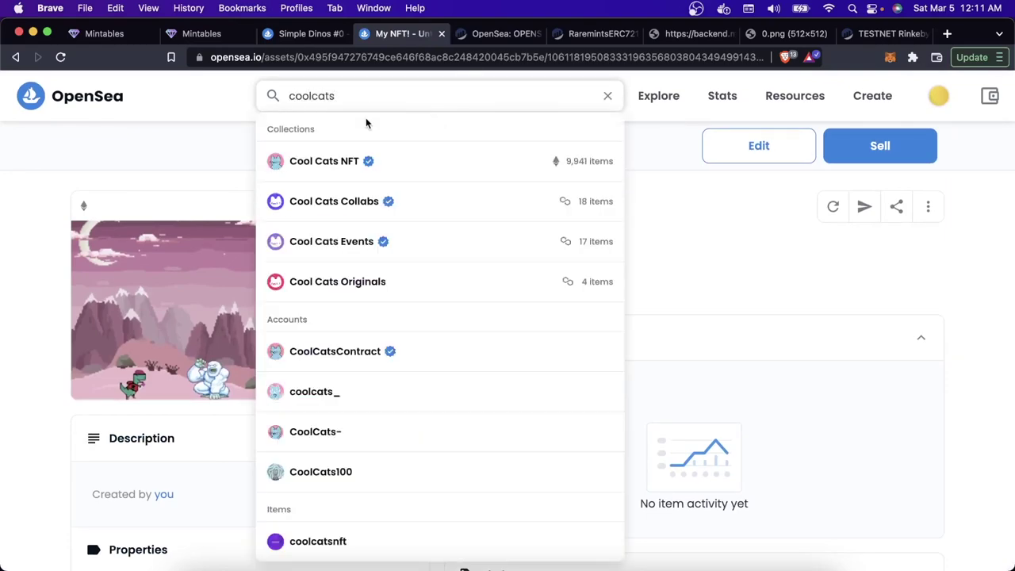
left_click(353, 159)
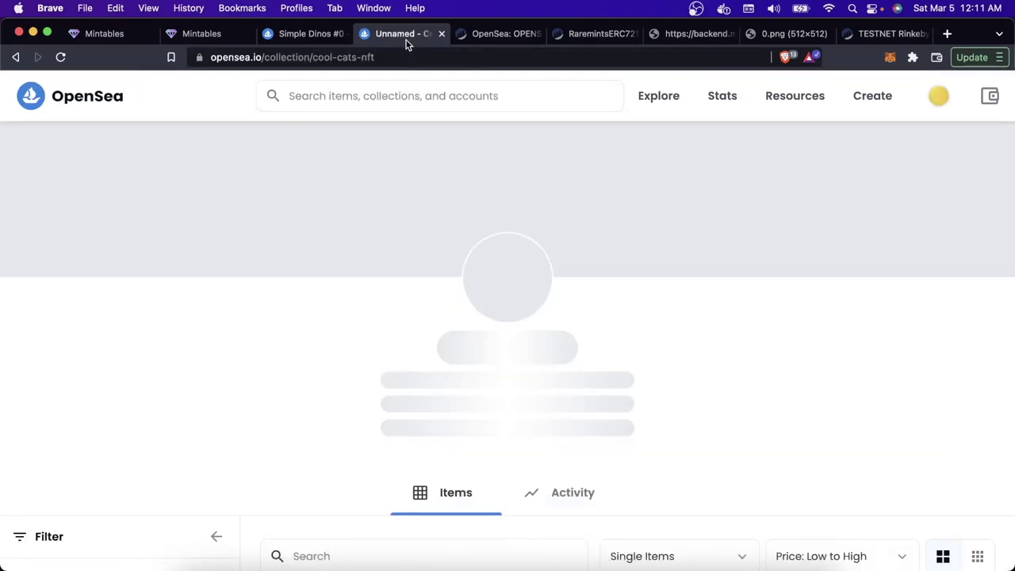
left_click_drag(406, 36, 602, 45)
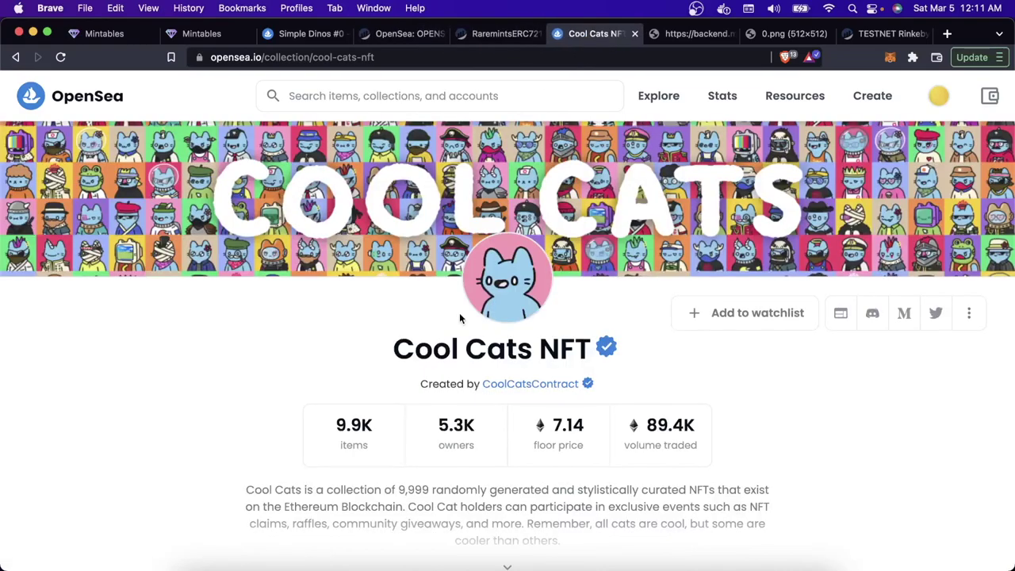
Step: Open Cool Cat #8527 and expand its Details: token ID 8527, ERC-721, Ethereum
scroll(459, 312, "down", 6)
left_click(421, 392)
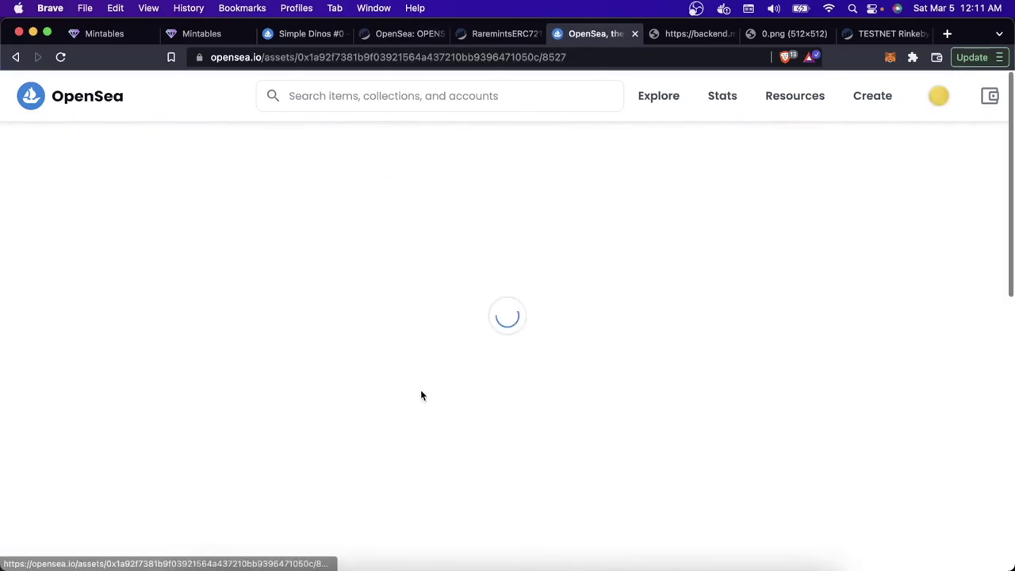
scroll(420, 394, "down", 2)
scroll(420, 394, "down", 6)
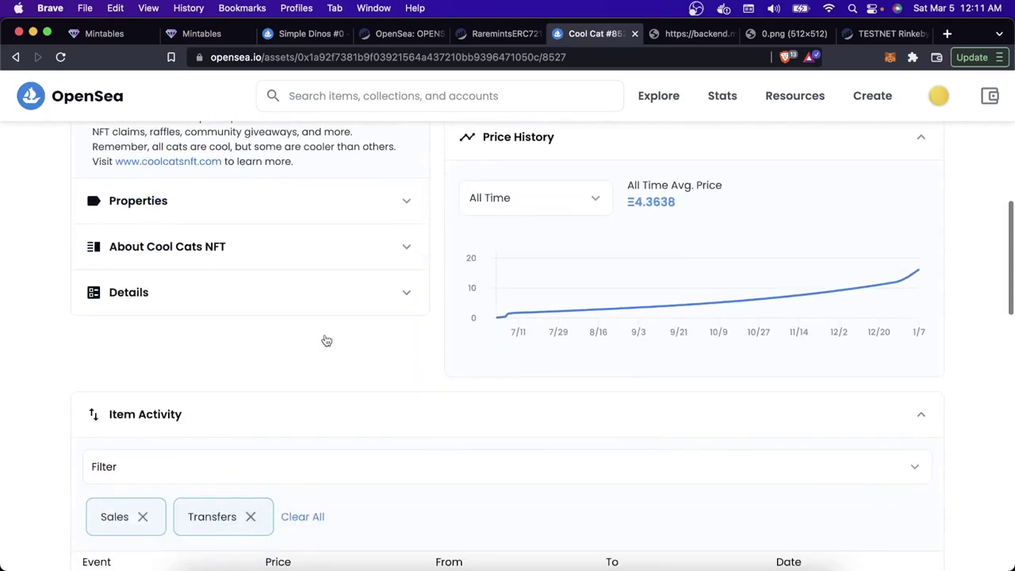
left_click(317, 311)
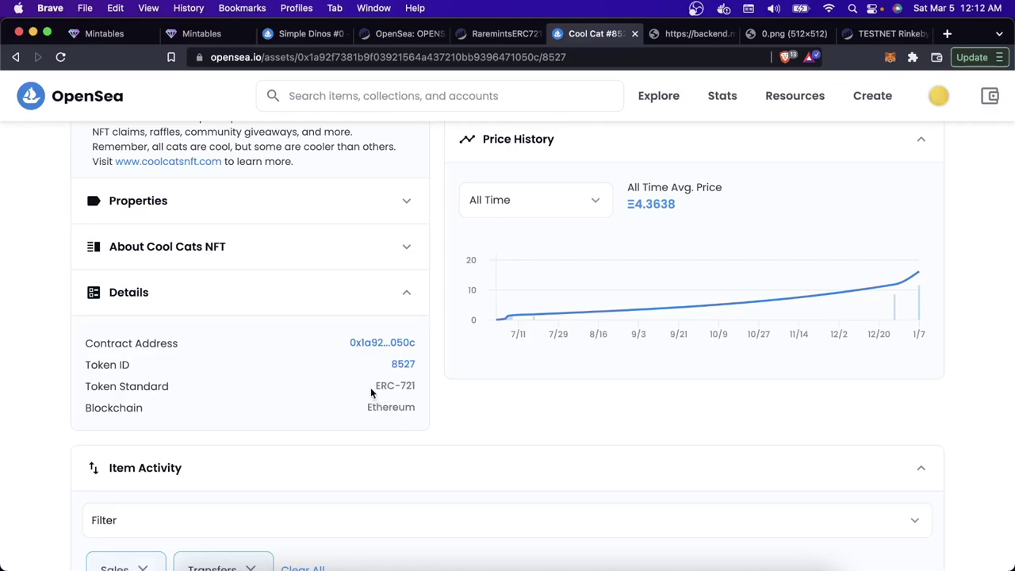
Step: Open the Cool Cats contract on Etherscan and go to its Read Contract functions
left_click(386, 345, "super")
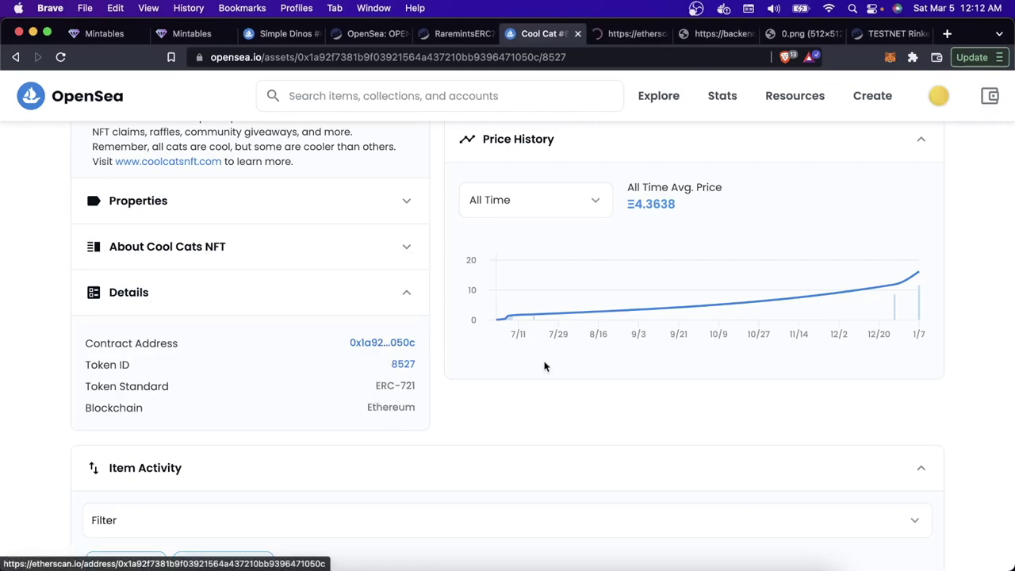
key("ctrl+Tab")
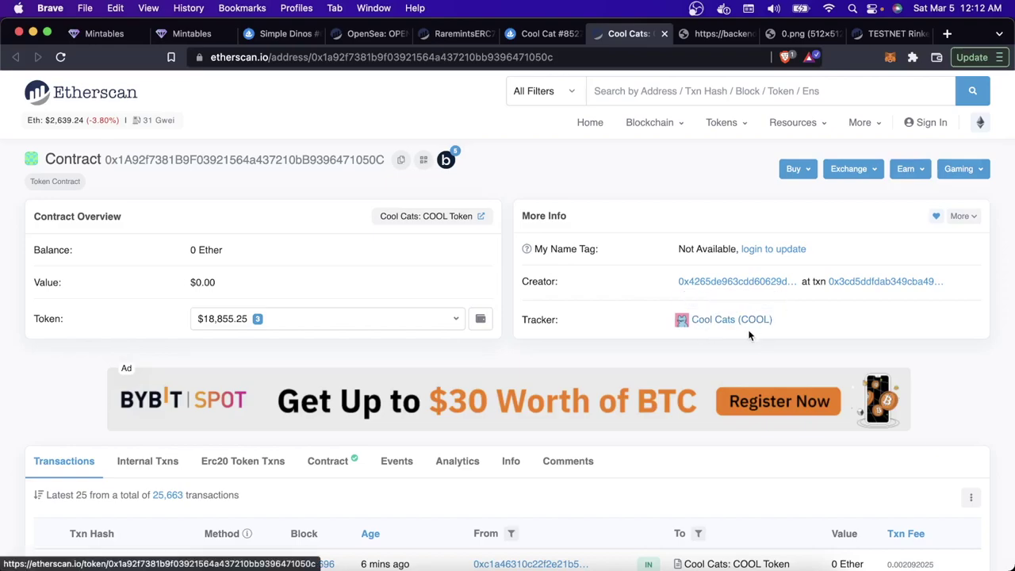
scroll(750, 332, "down", 3)
left_click(338, 195)
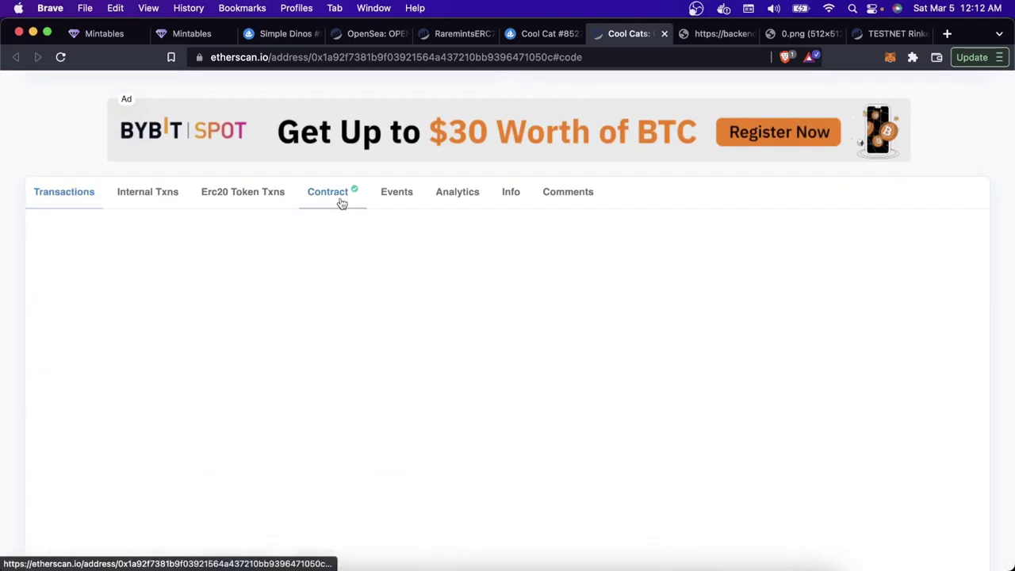
scroll(381, 401, "down", 1)
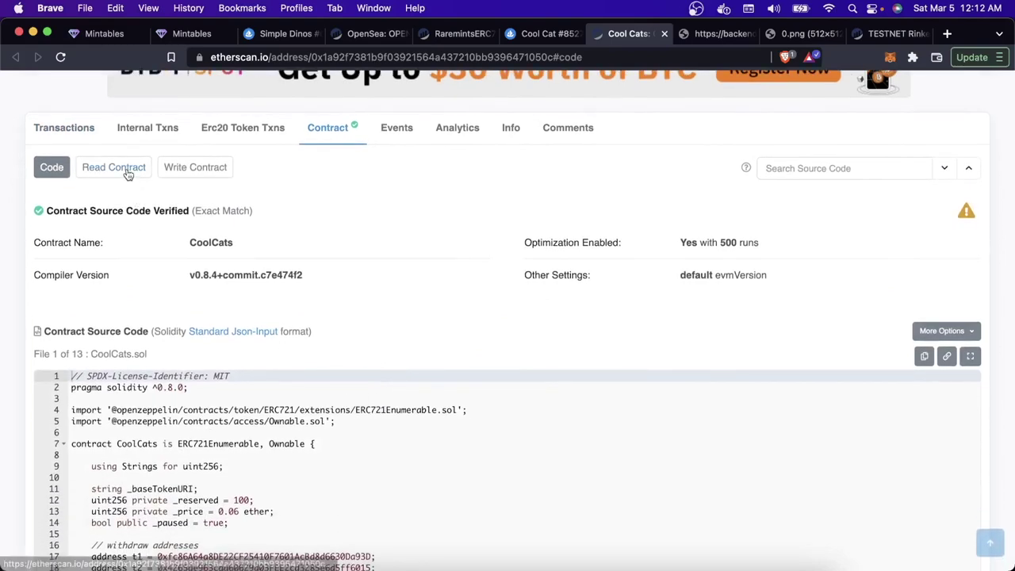
left_click(126, 171)
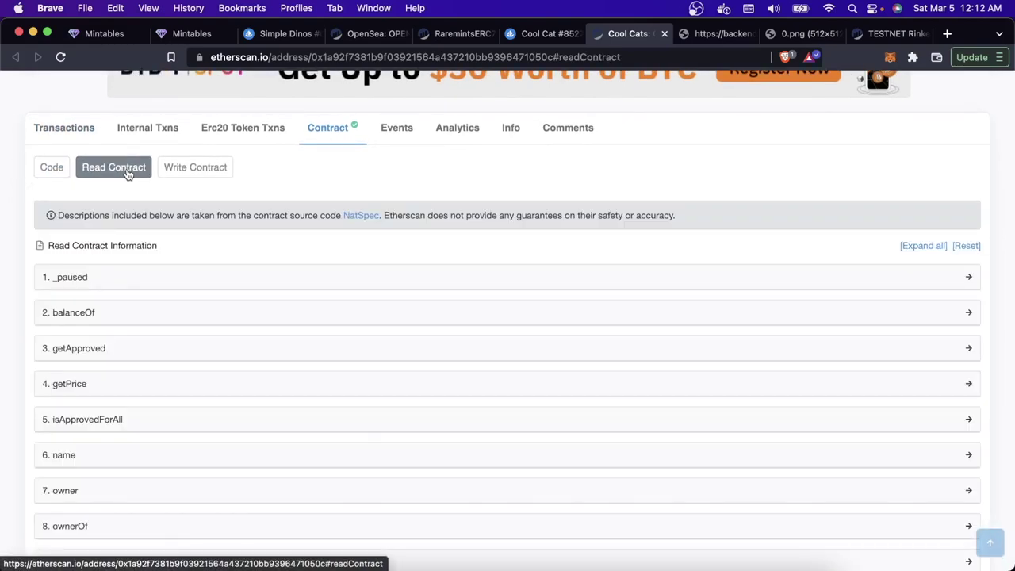
Step: Read the contract's name, symbol COOL and total supply 9941
scroll(127, 171, "down", 3)
scroll(116, 320, "down", 3)
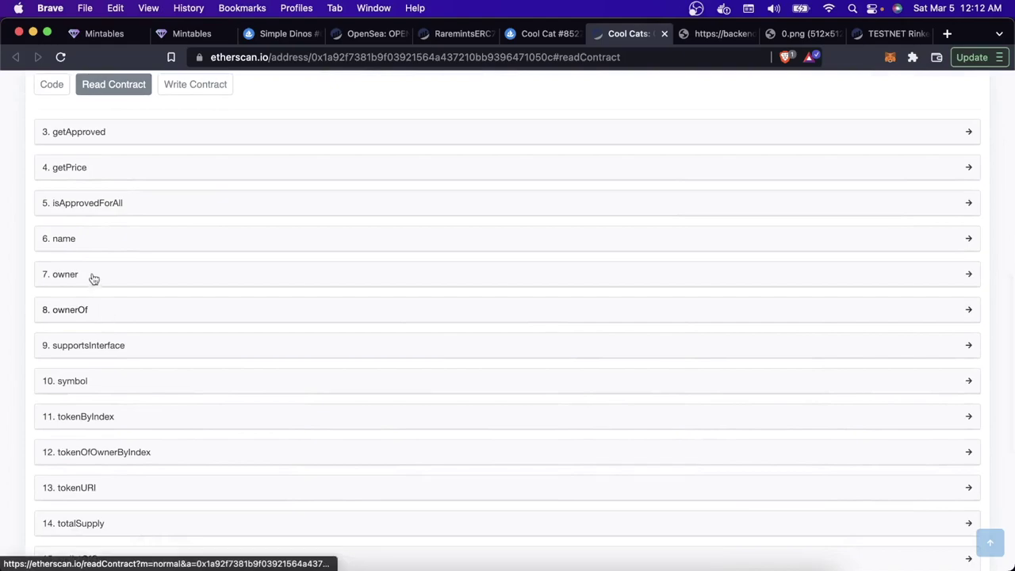
left_click(89, 243)
scroll(105, 322, "down", 1)
scroll(105, 325, "down", 1)
left_click(93, 351)
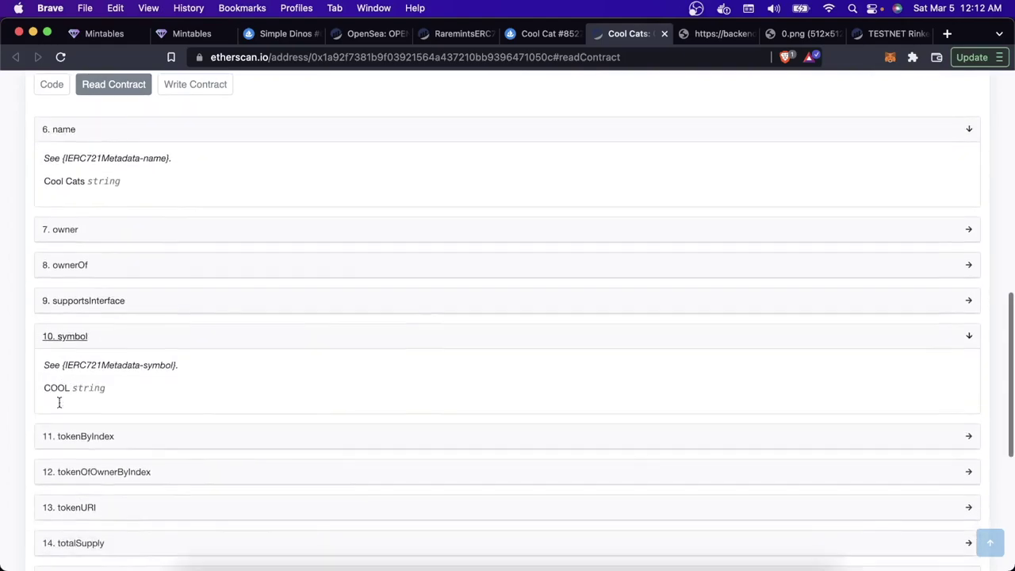
scroll(59, 402, "down", 3)
left_click(89, 335)
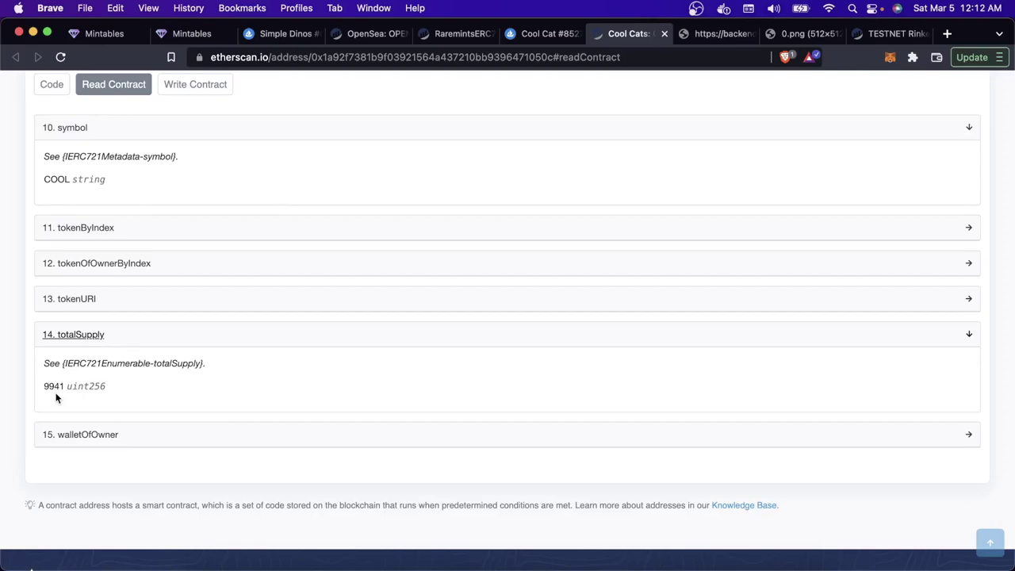
scroll(55, 398, "up", 8)
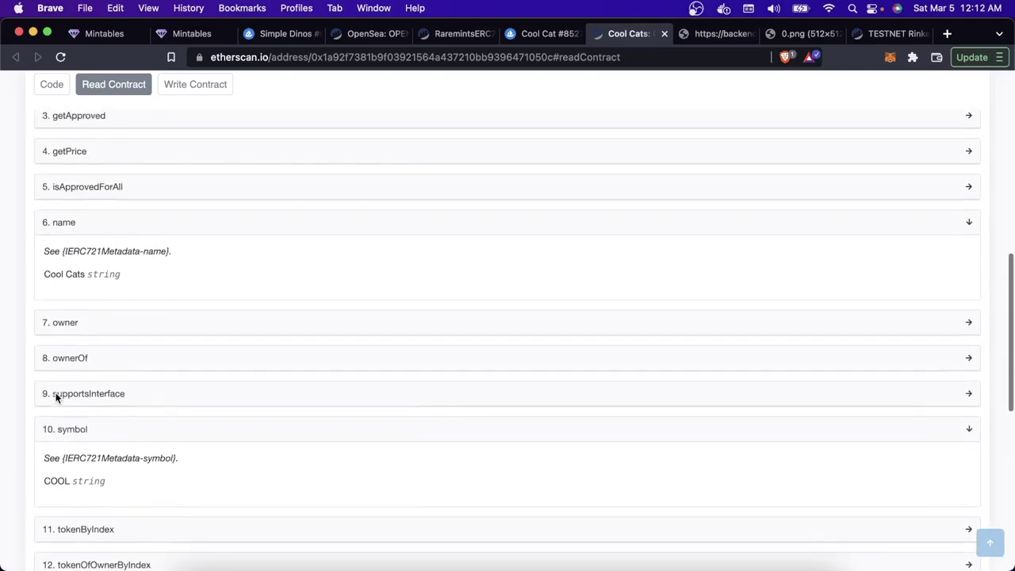
Step: Query ownerOf for token 8527 and select the returned owner address
left_click(73, 373)
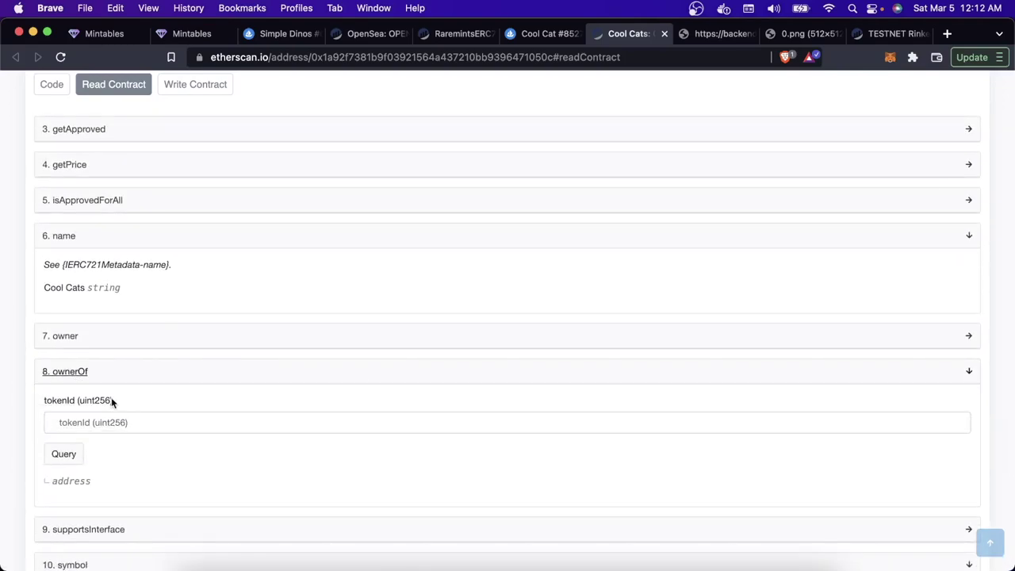
key("ctrl+shift+Tab")
scroll(325, 230, "up", 10)
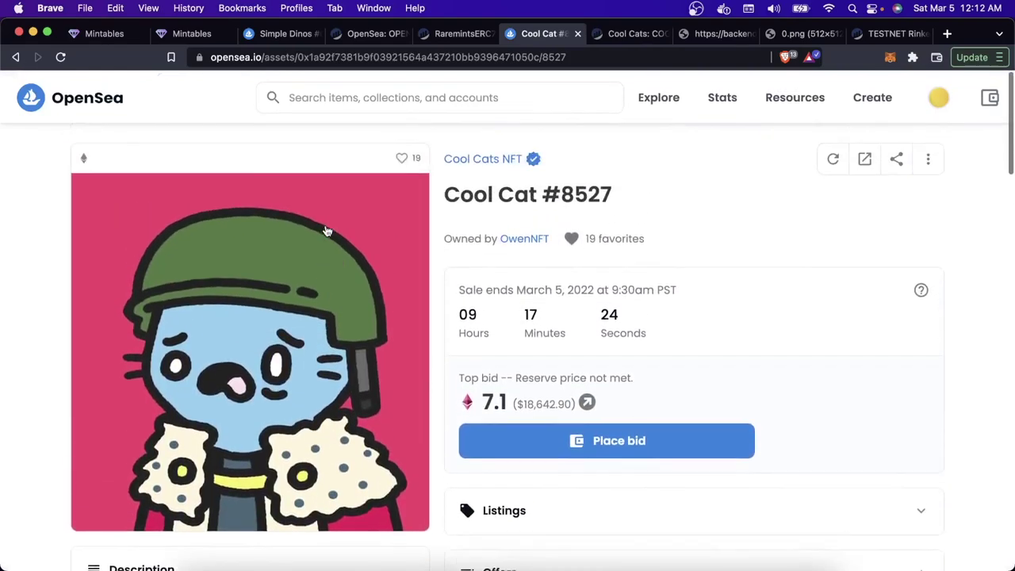
left_click_drag(543, 59, 590, 66)
key("super+c")
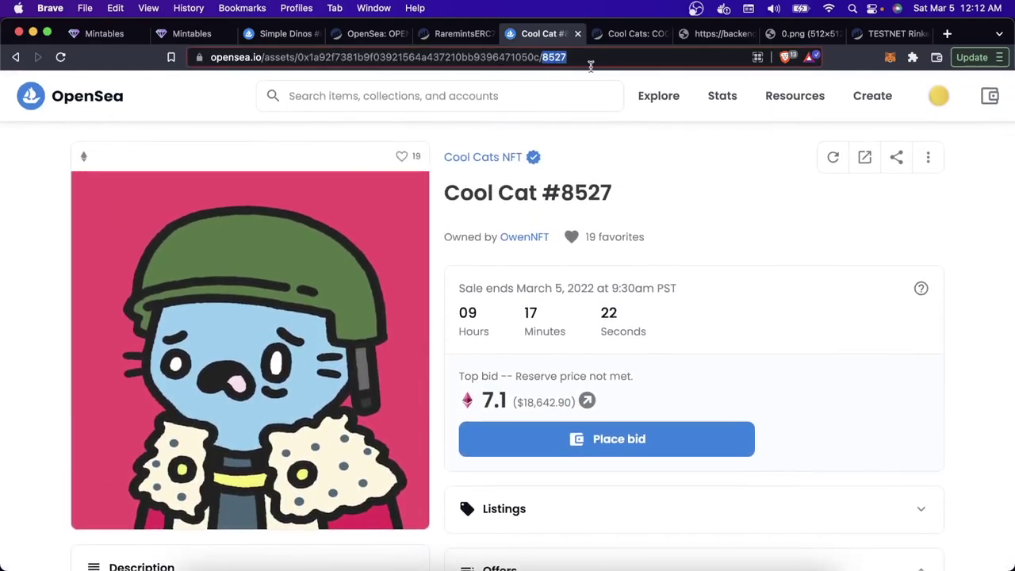
key("ctrl+Tab")
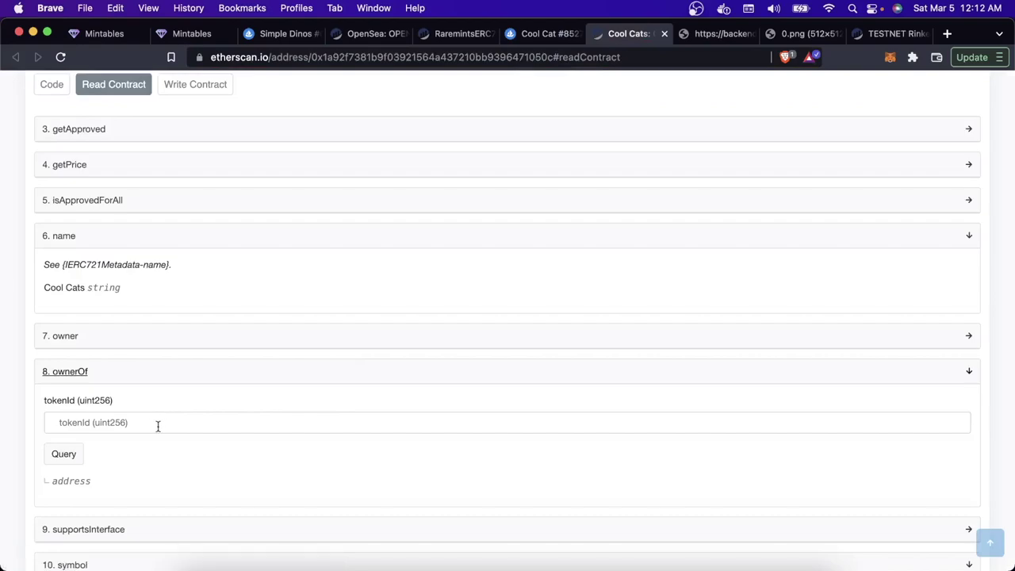
left_click(97, 422)
key("super+v")
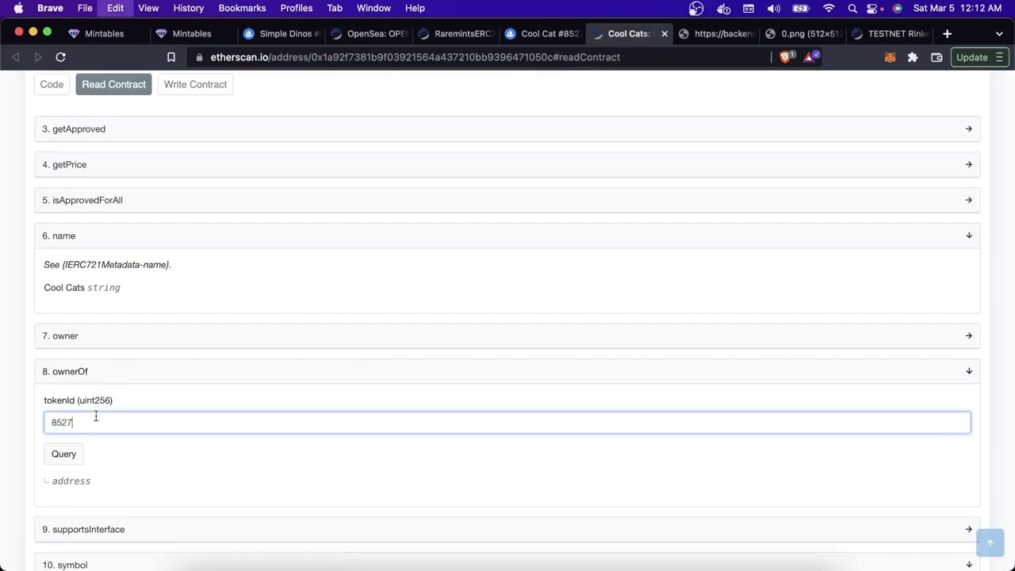
left_click(82, 452)
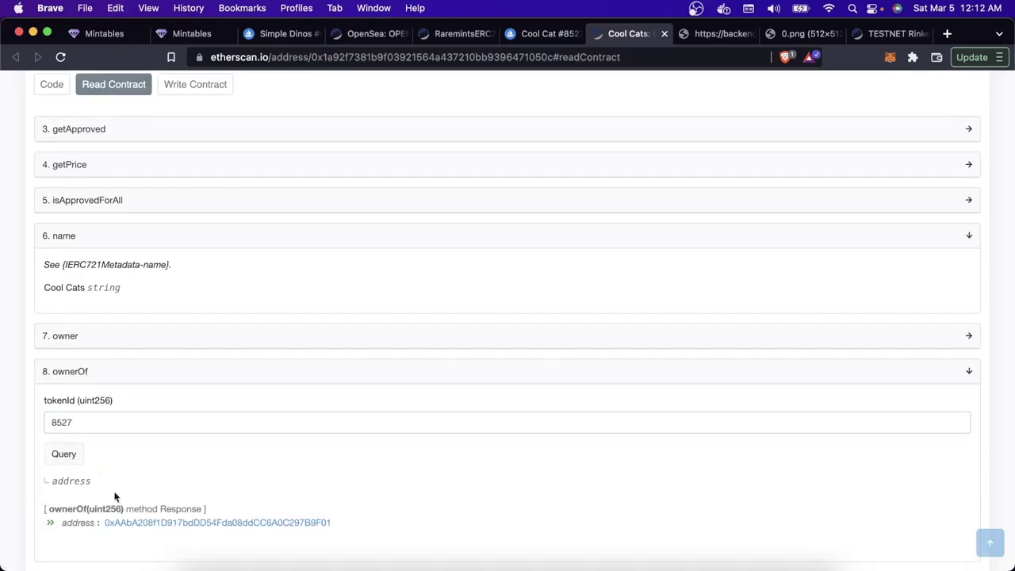
left_click_drag(101, 526, 378, 524)
mouse_move(101, 523)
left_mouse_down()
mouse_move(131, 508)
mouse_move(129, 523)
mouse_move(99, 526)
left_mouse_up()
key("ctrl+shift+Tab")
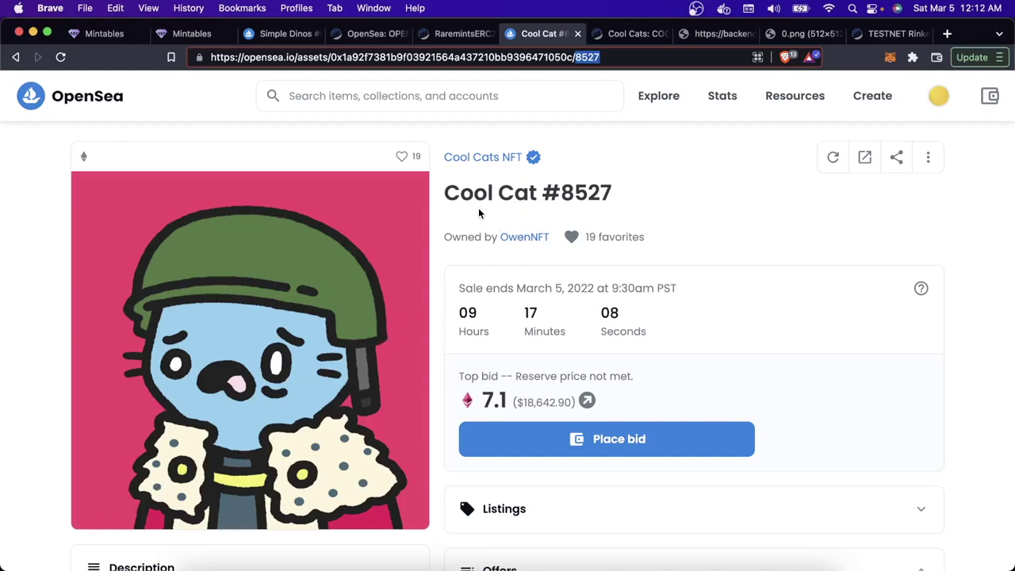
left_click(516, 237)
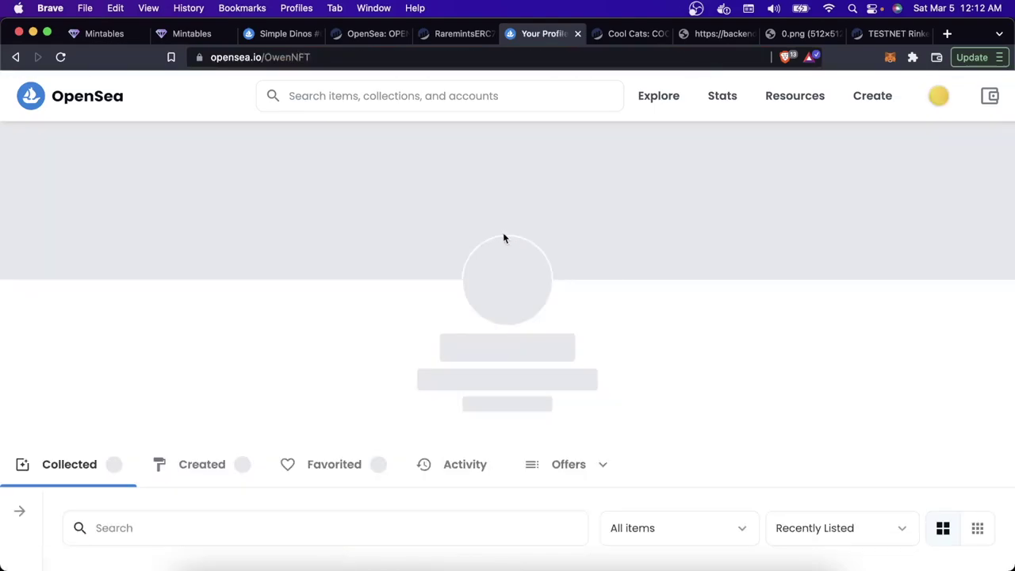
scroll(515, 310, "down", 2)
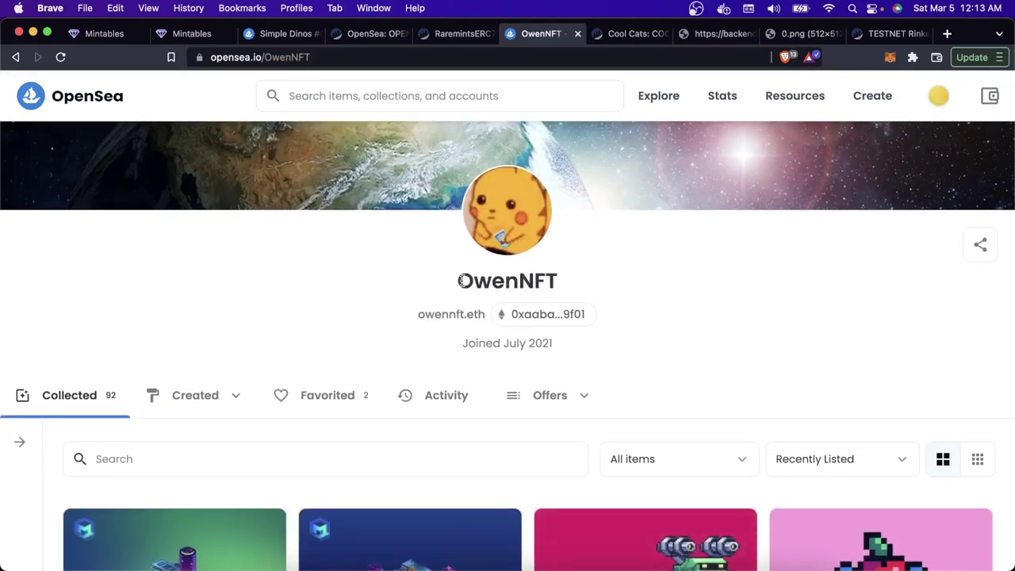
left_click(521, 317)
left_click(373, 60)
key("super+v")
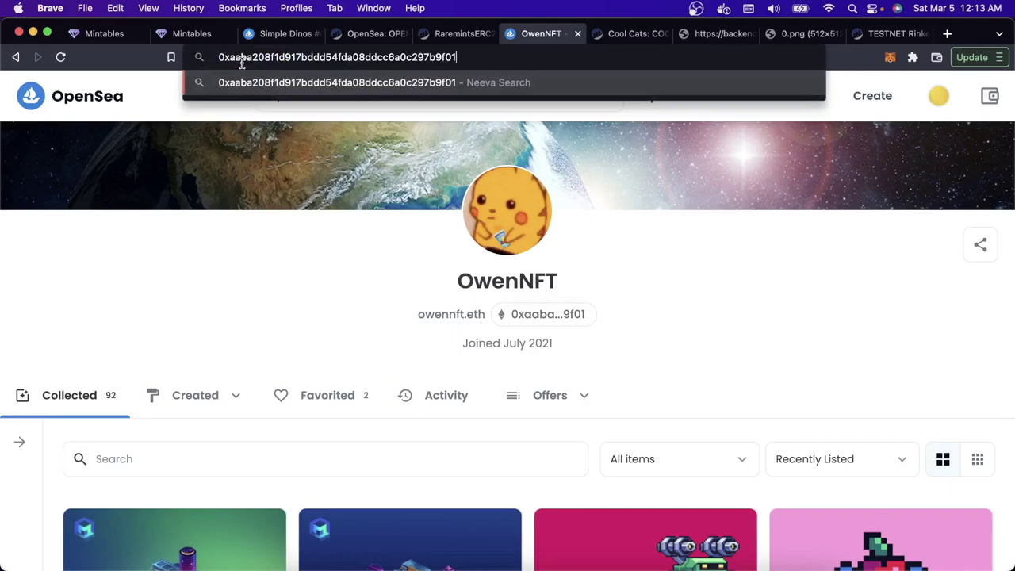
left_click(398, 314)
scroll(398, 313, "left", 5)
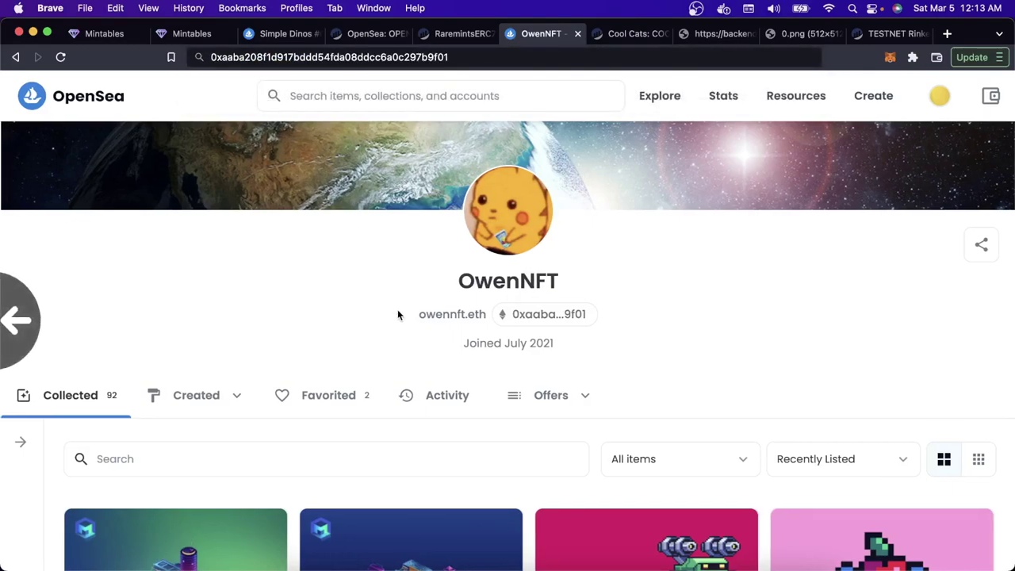
scroll(397, 314, "left", 2)
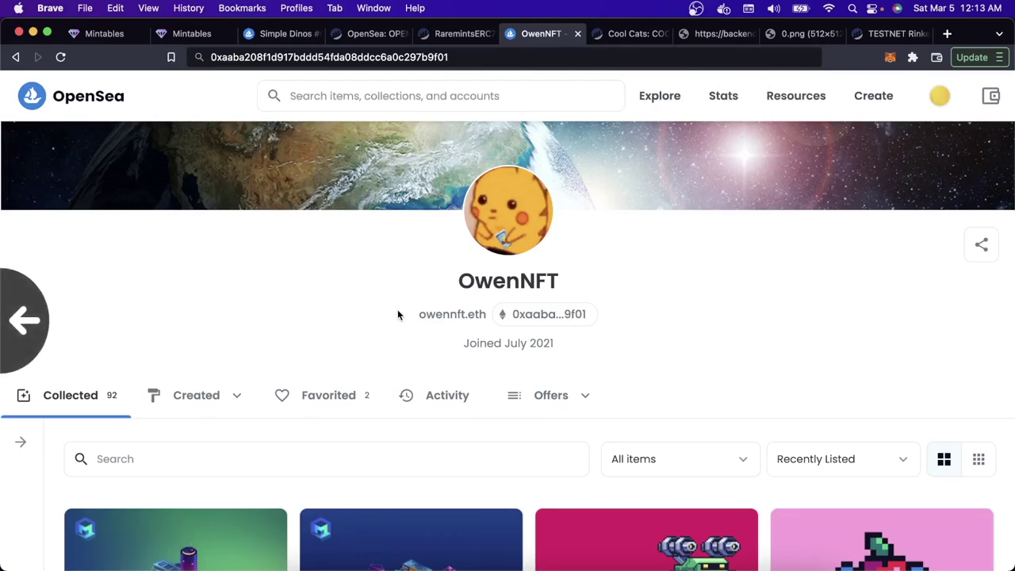
scroll(397, 314, "left", 2)
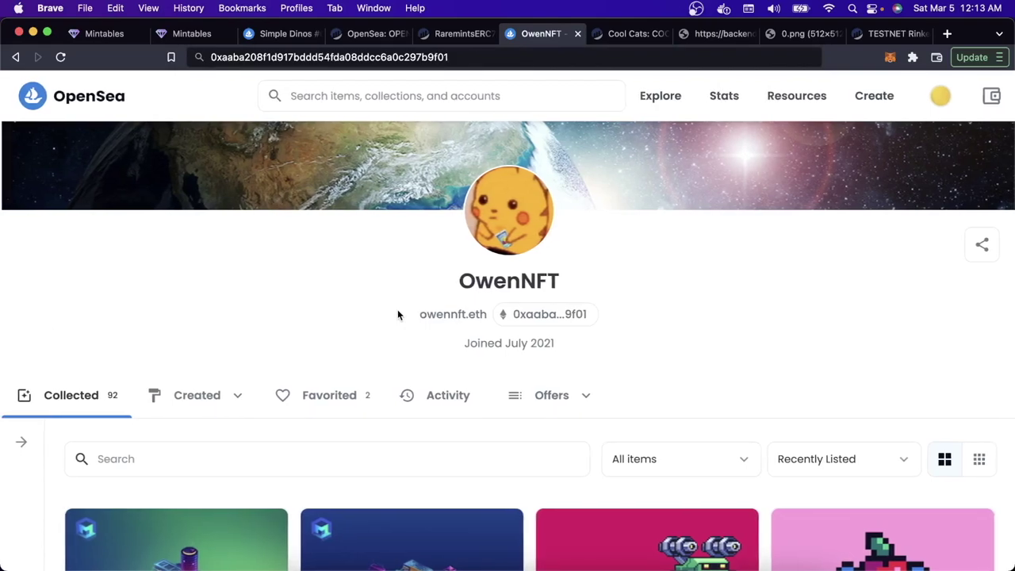
scroll(397, 314, "left", 2)
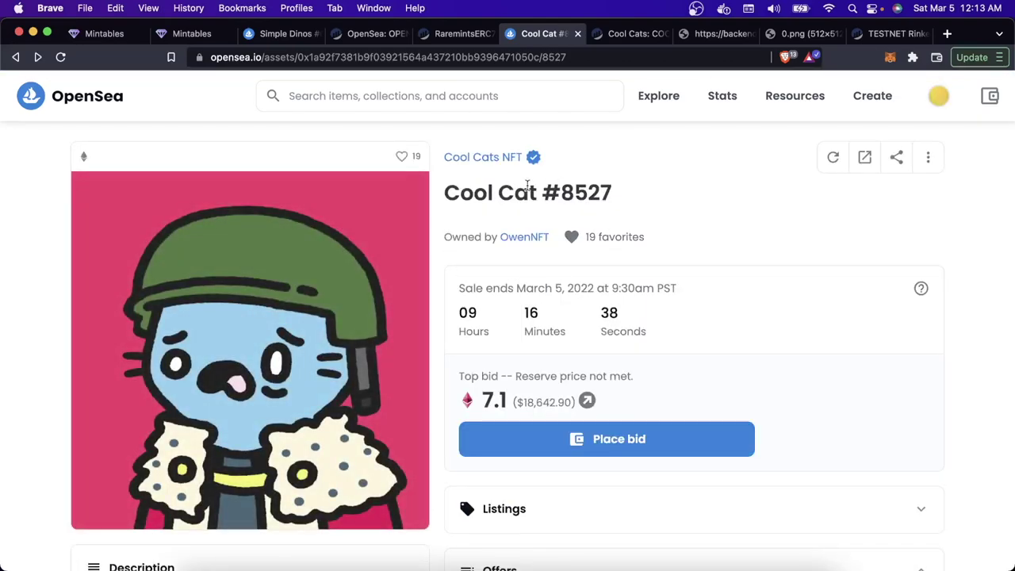
Step: Cycle through the Etherscan and OpenSea tabs to Cool Cat, then swipe back in history
scroll(527, 190, "down", 7)
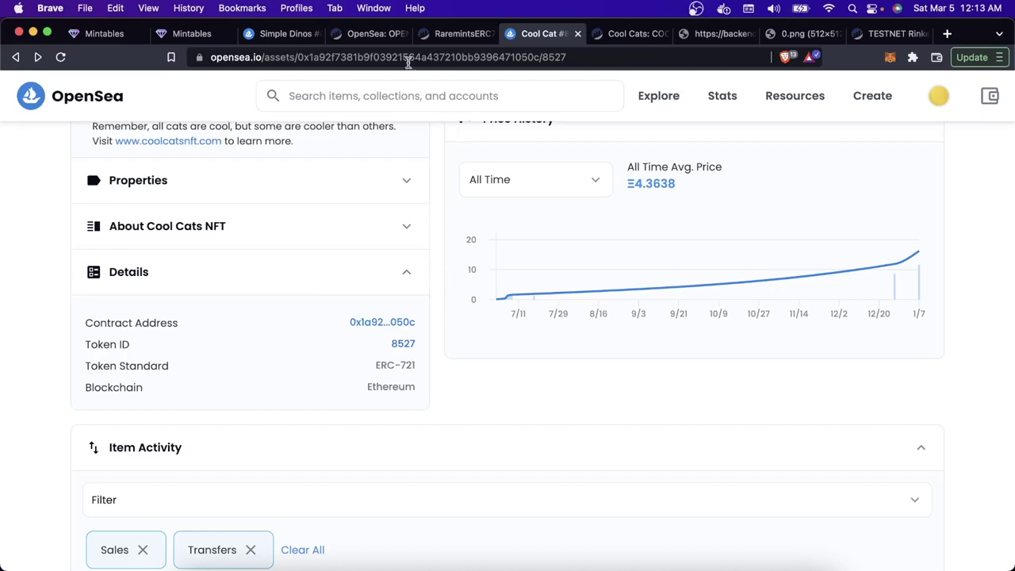
left_click(379, 35)
left_click(457, 36)
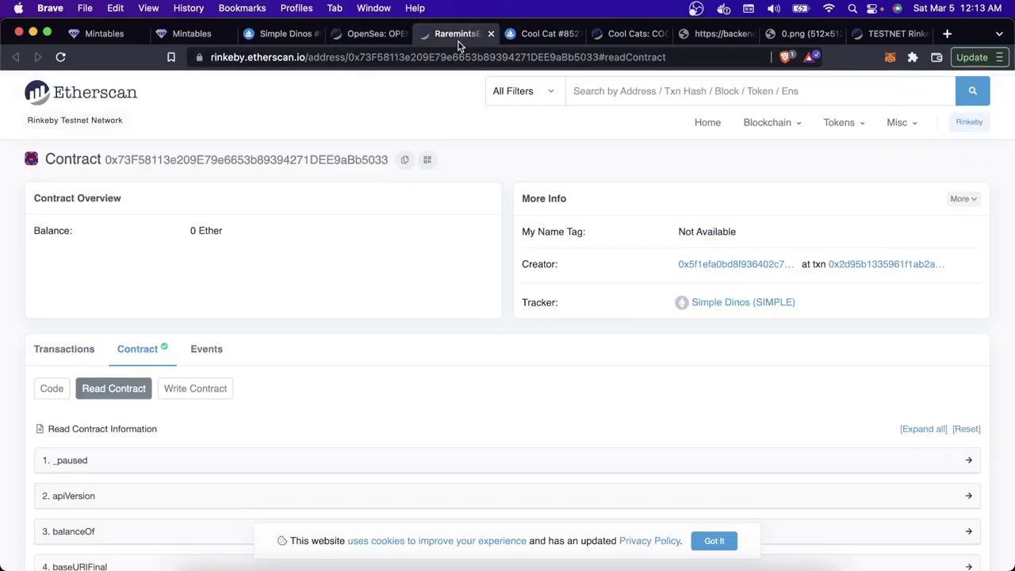
left_click(287, 34)
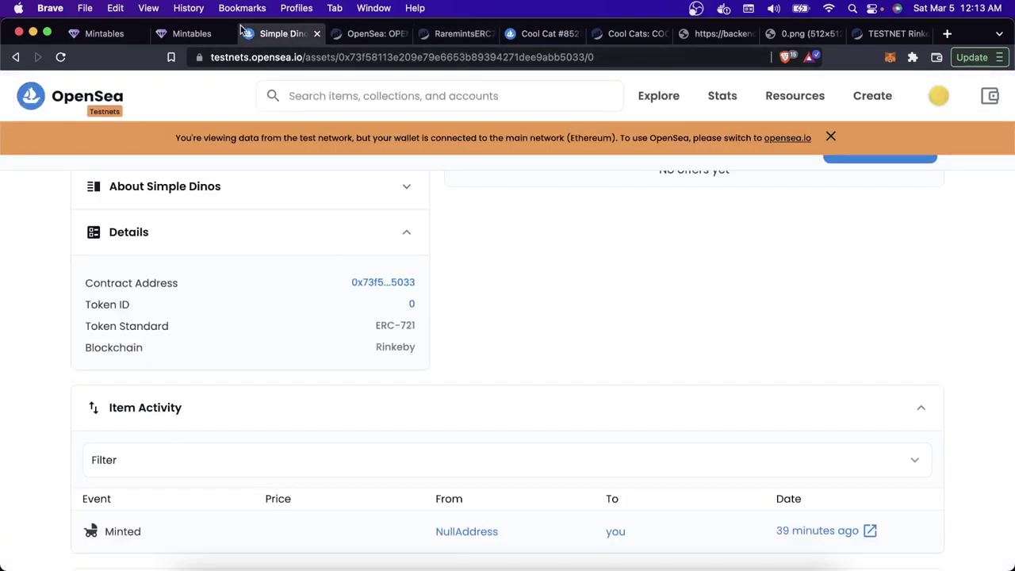
left_click(375, 42)
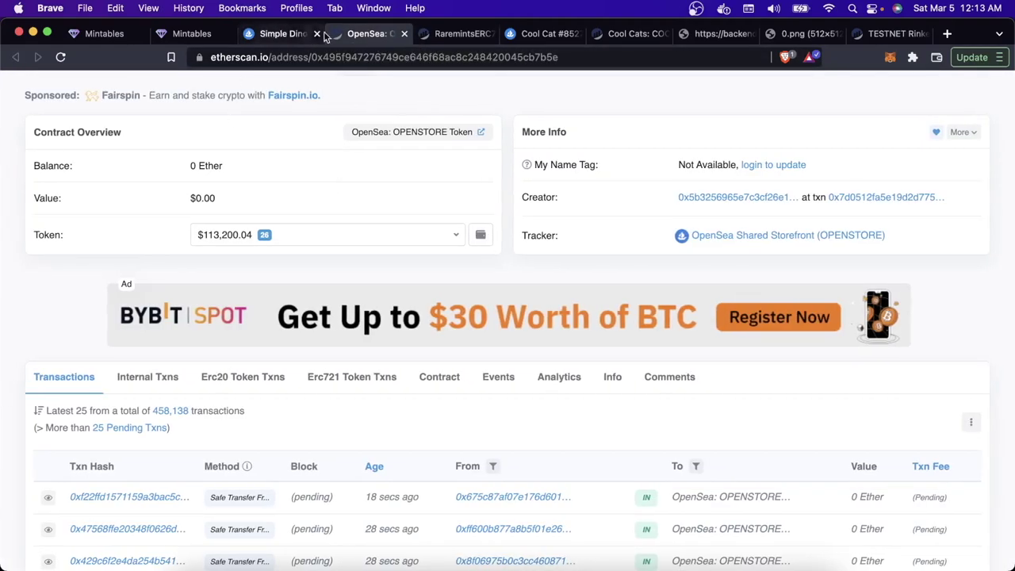
left_click(448, 34)
left_click(539, 34)
scroll(262, 187, "left", 5)
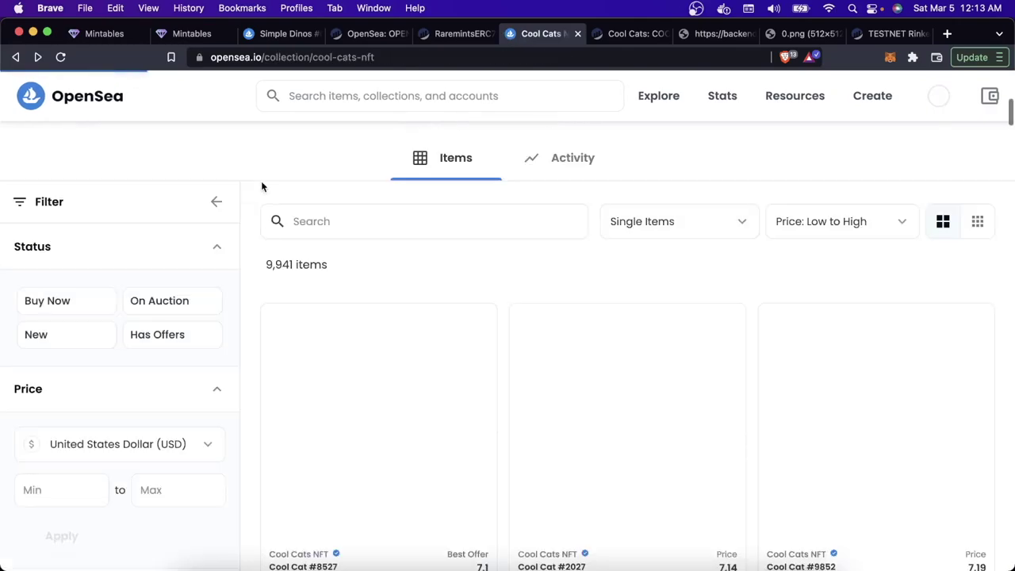
scroll(263, 187, "left", 5)
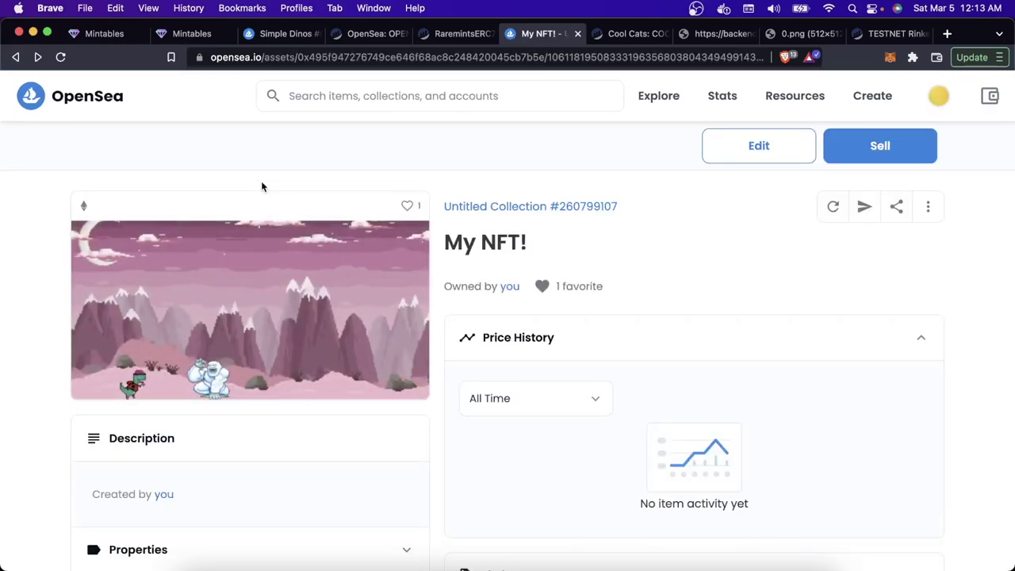
Step: Expand My NFT!'s Details to show ERC-1155 on Ethereum with editable metadata
scroll(261, 187, "down", 5)
left_click(249, 232)
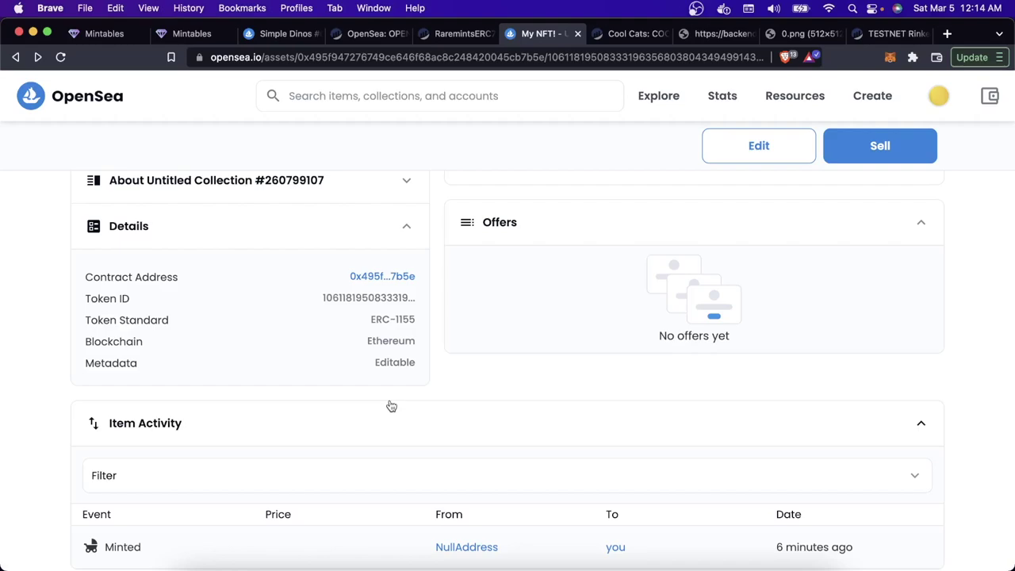
Step: Collapse the open ownerOf, name, symbol and totalSupply results on the Cool Cats contract
key("ctrl+Tab")
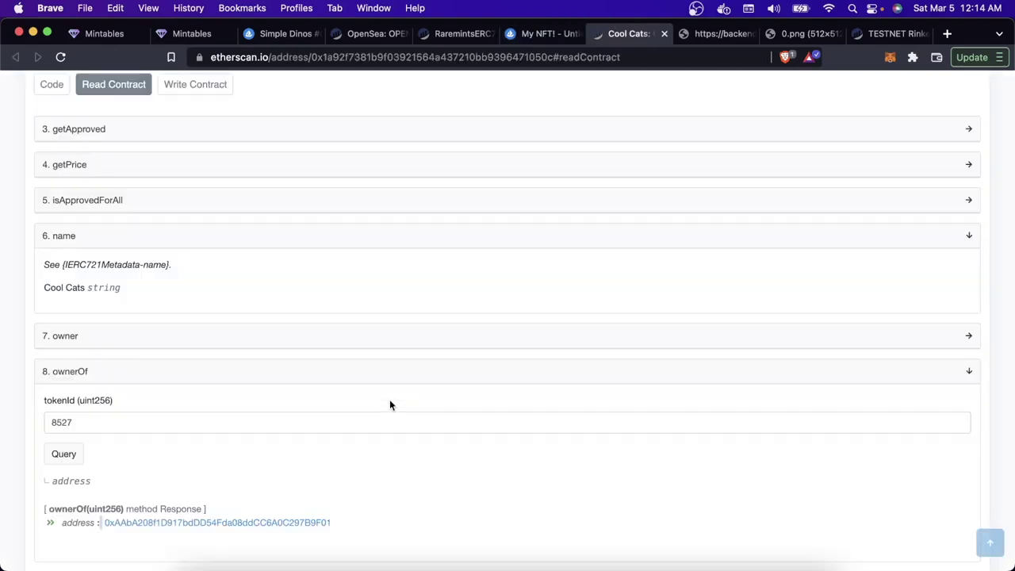
scroll(369, 301, "up", 2)
scroll(369, 307, "up", 10)
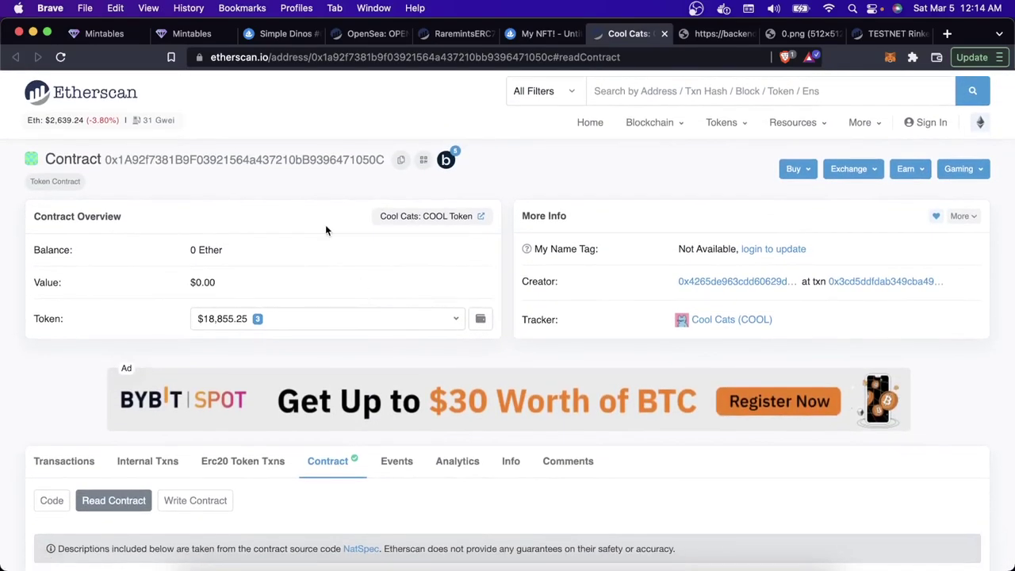
scroll(325, 230, "down", 10)
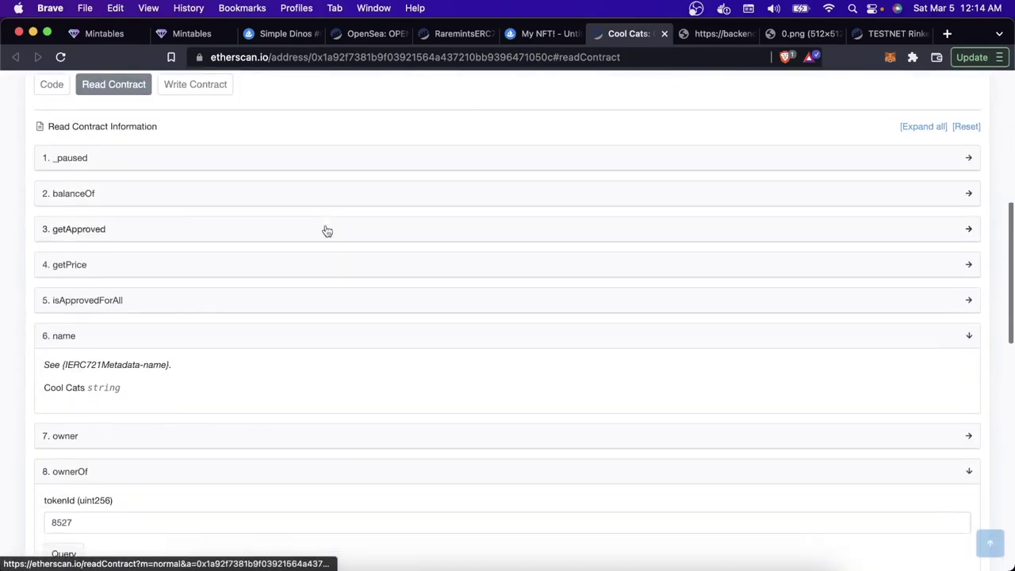
scroll(327, 230, "down", 3)
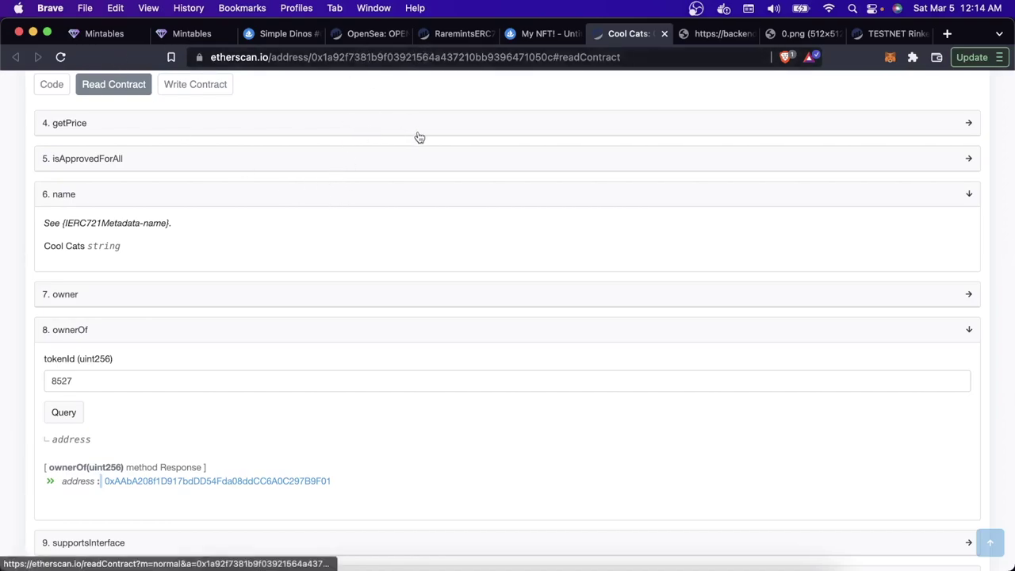
left_click(295, 332)
left_click(167, 205)
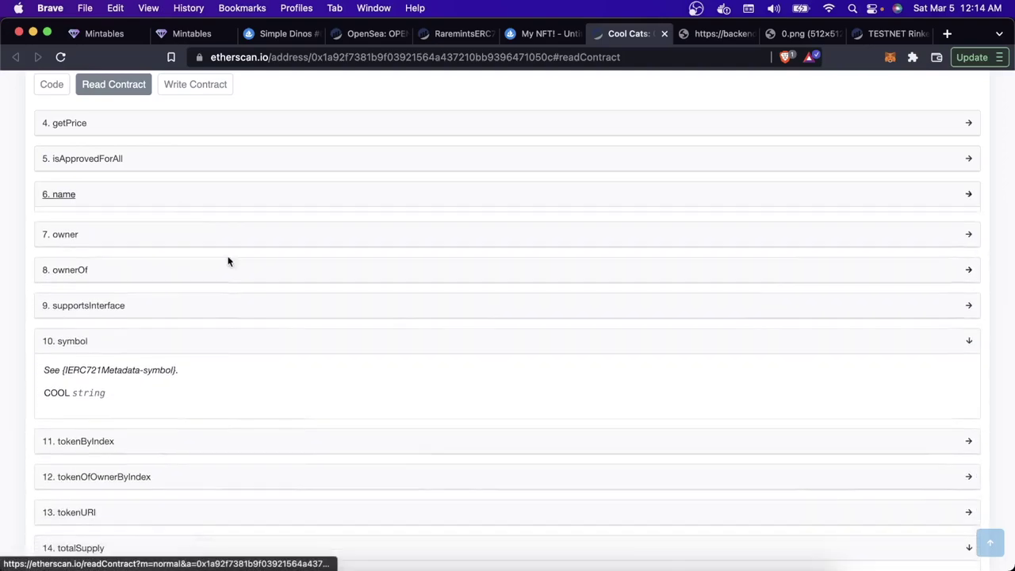
left_click(201, 336)
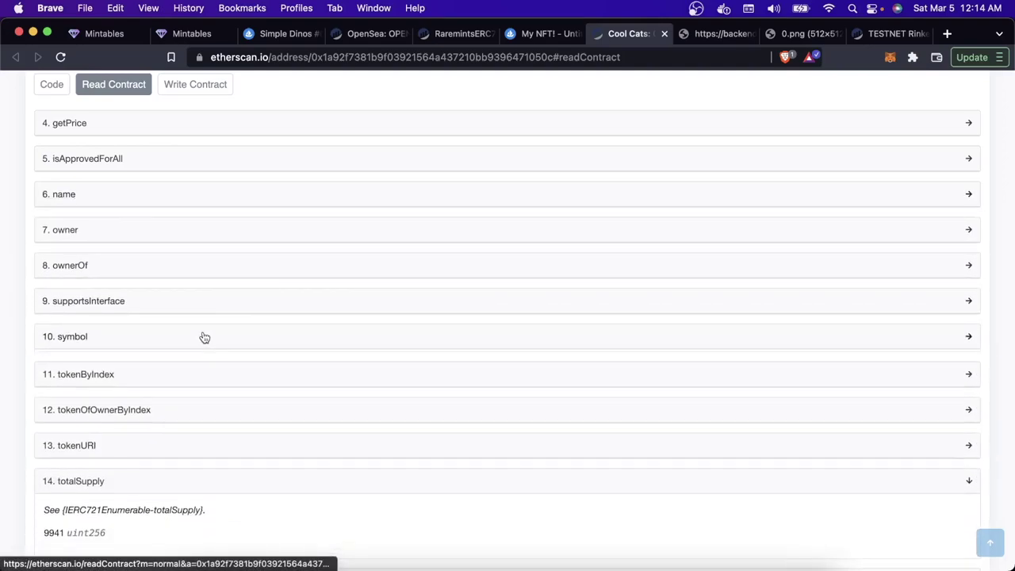
left_click(198, 478)
Step: Query tokenURI with tokenId 8527, taken from the Cool Cat #8527 page address
scroll(196, 474, "down", 2)
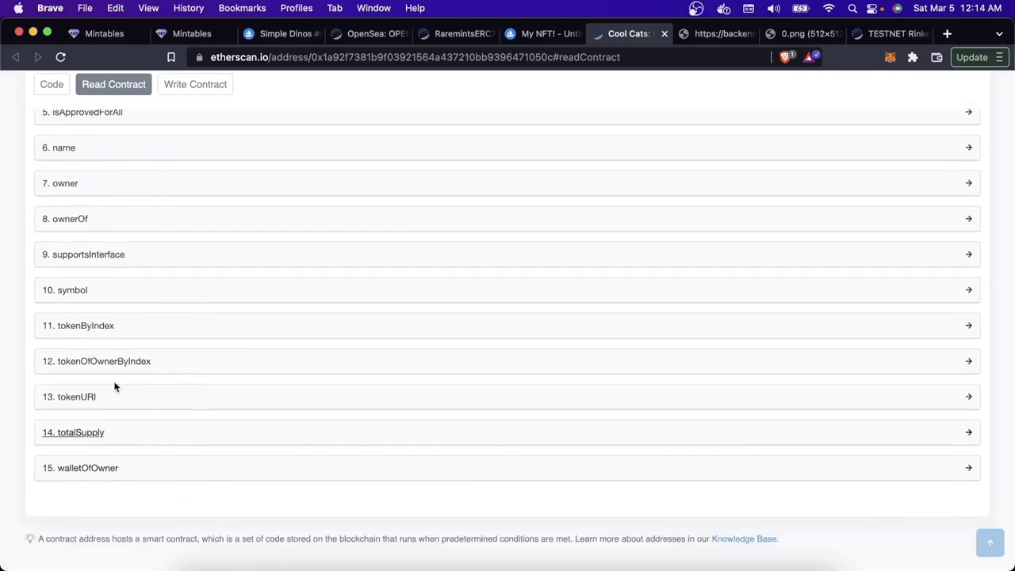
left_click(101, 401)
left_click(98, 450)
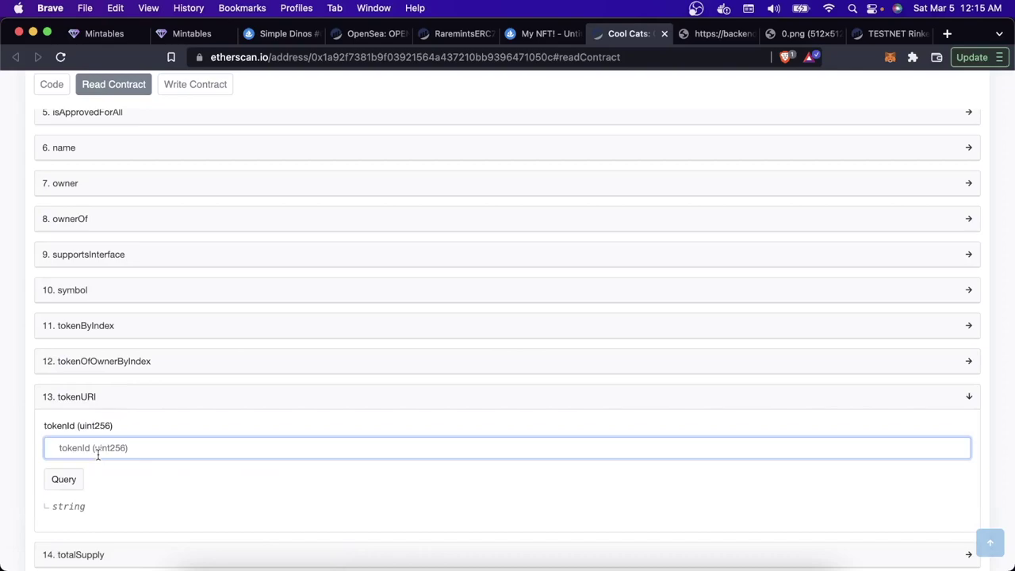
key("ctrl+shift+Tab")
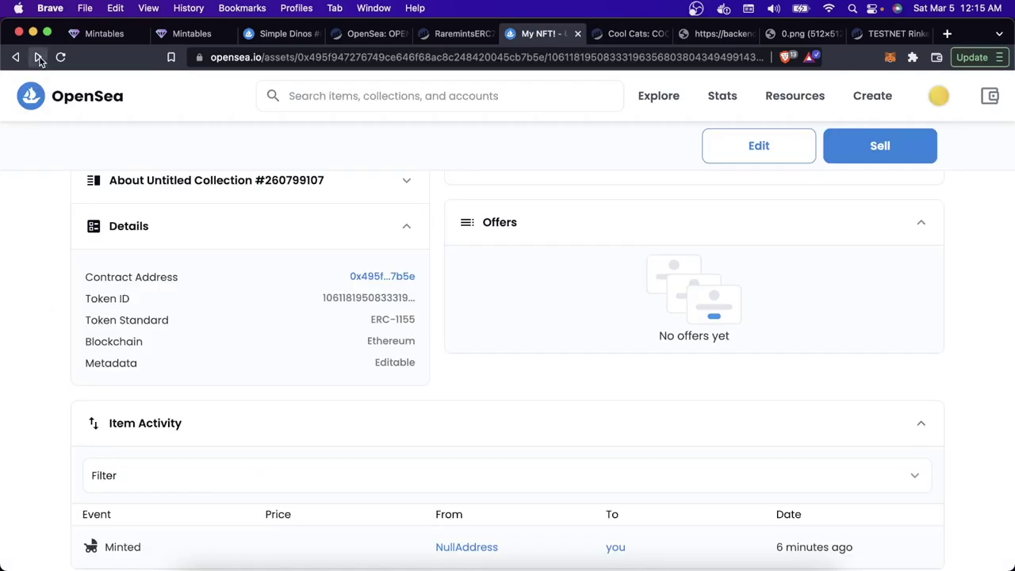
right_click(38, 57)
left_click(119, 102)
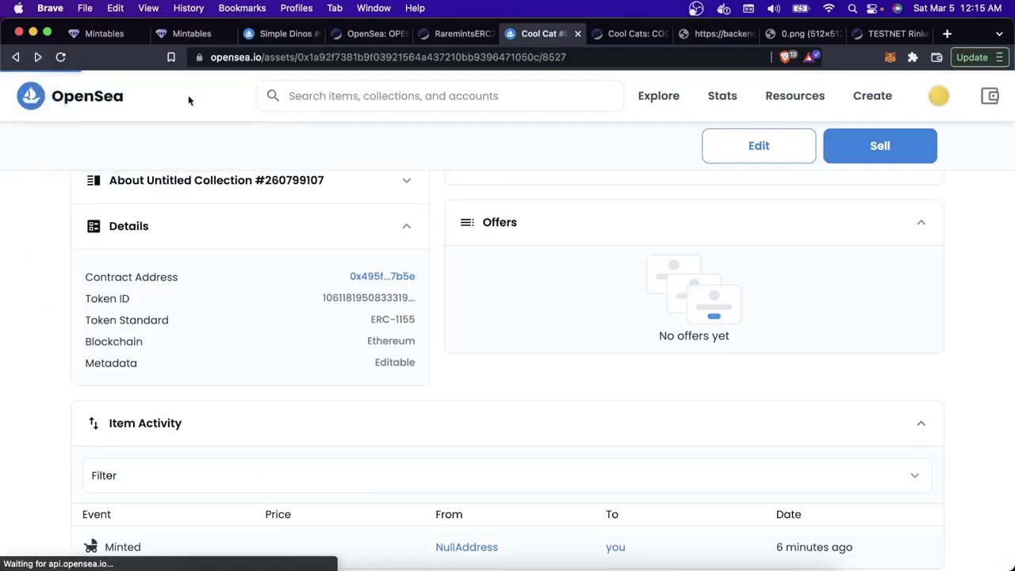
double_click(571, 57)
key("super+c")
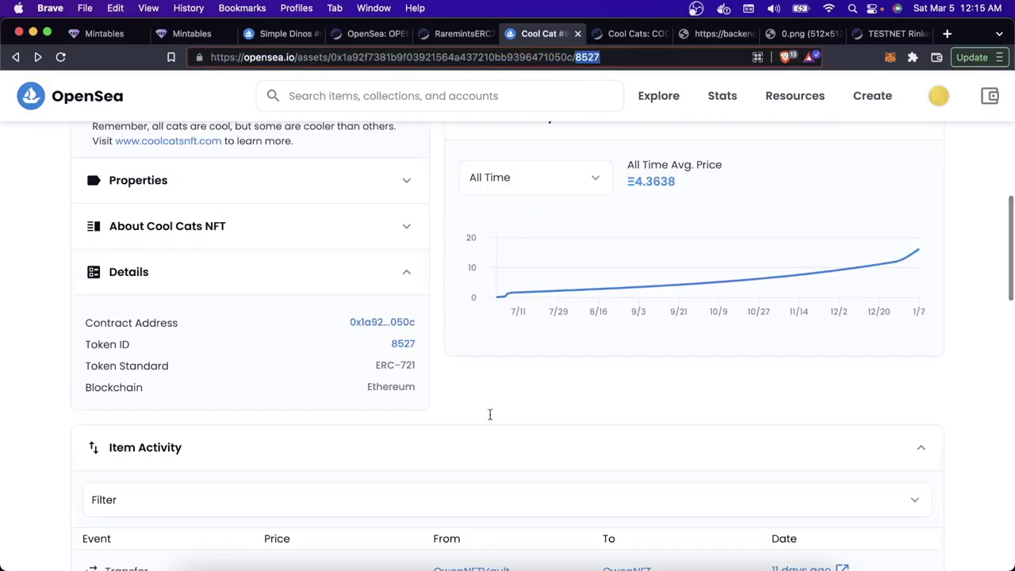
key("ctrl+Tab")
key("super+v")
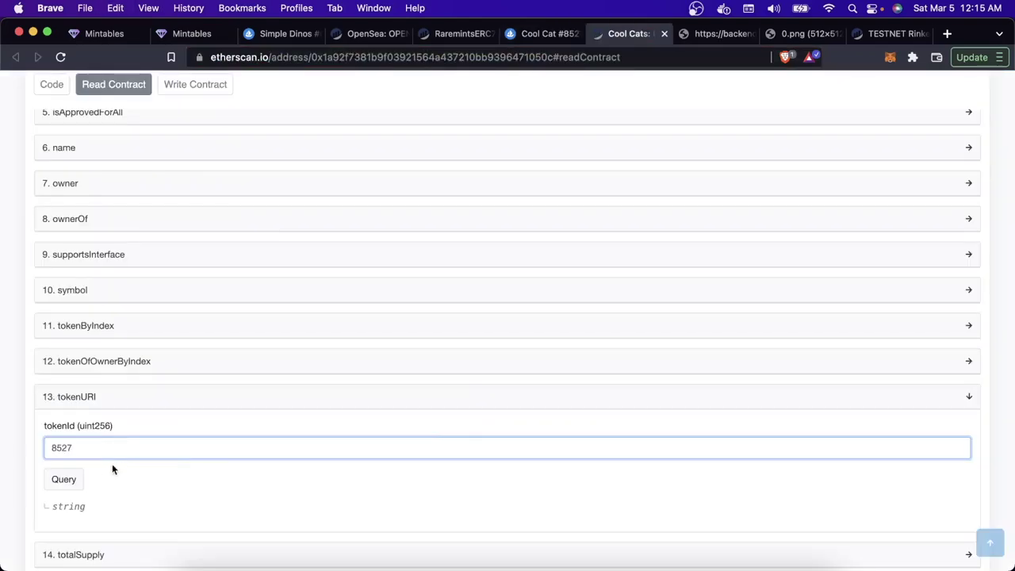
left_click(68, 478)
scroll(168, 486, "down", 3)
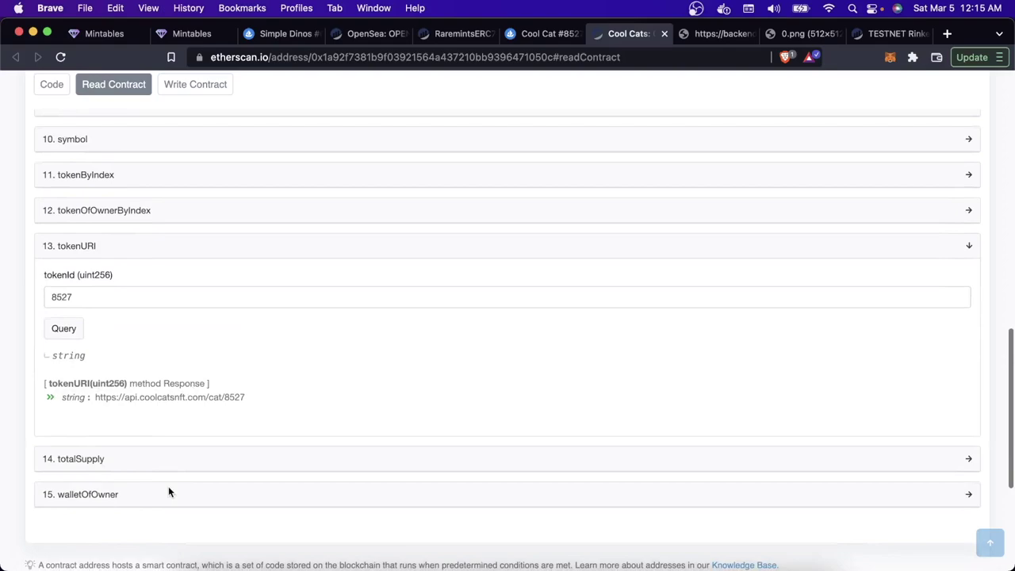
left_click_drag(95, 395, 254, 402)
key("super+c")
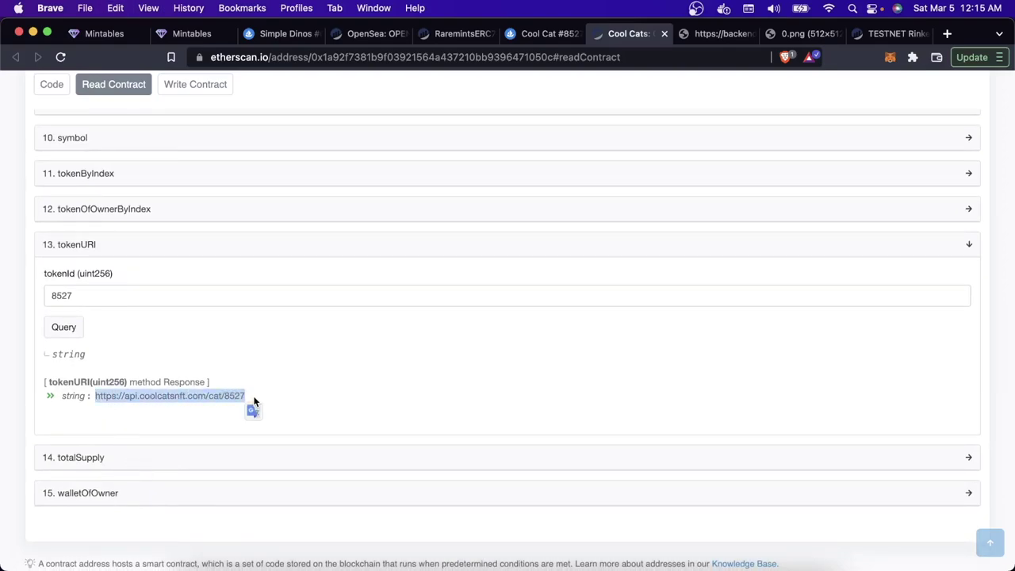
left_click(286, 393)
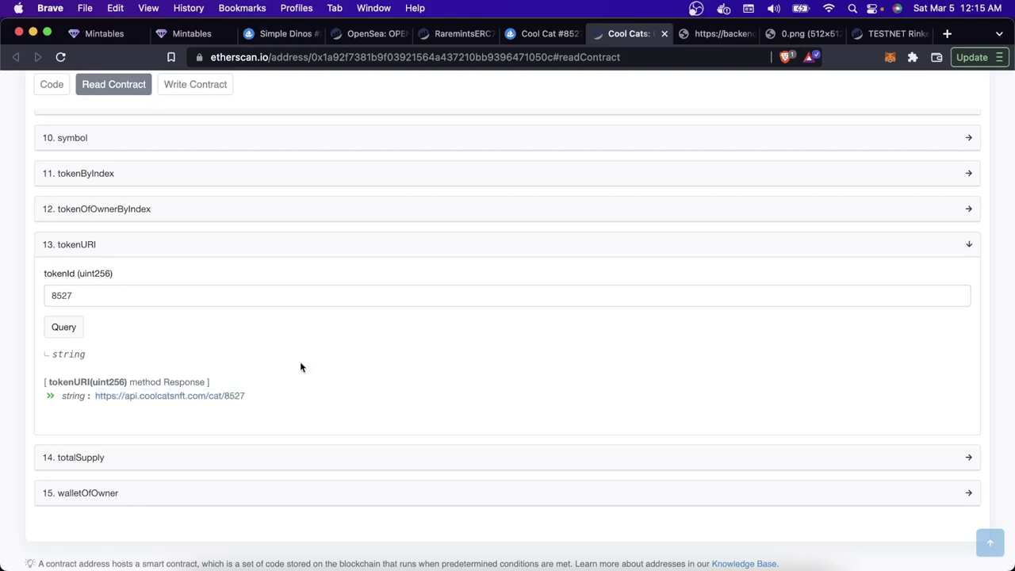
left_click(700, 39)
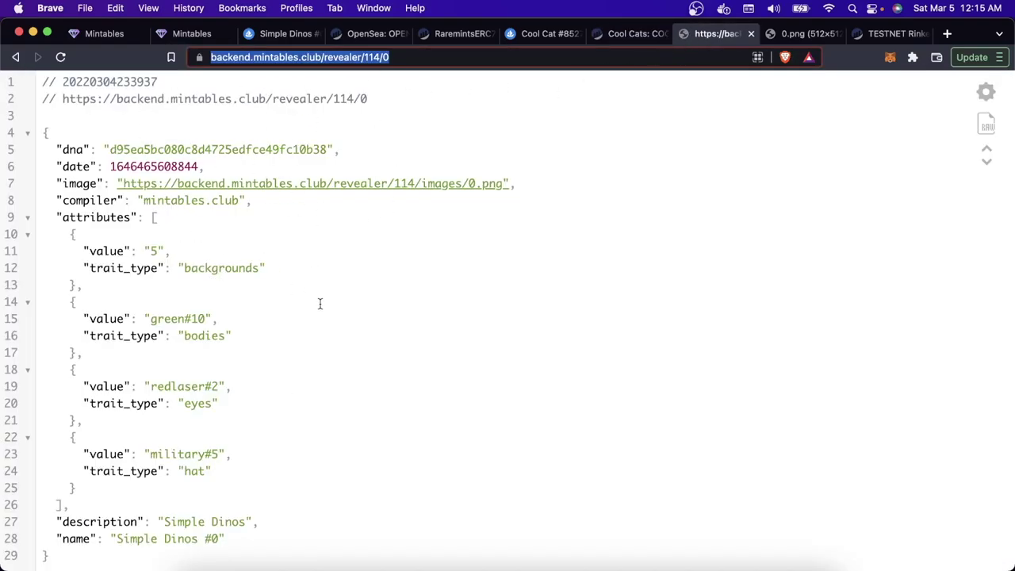
Step: Load the pasted Cool Cat #8527 tokenURI metadata JSON, then open its IPFS image link in a new tab
key("super+9")
key("super+l")
key("super+v")
key("Return")
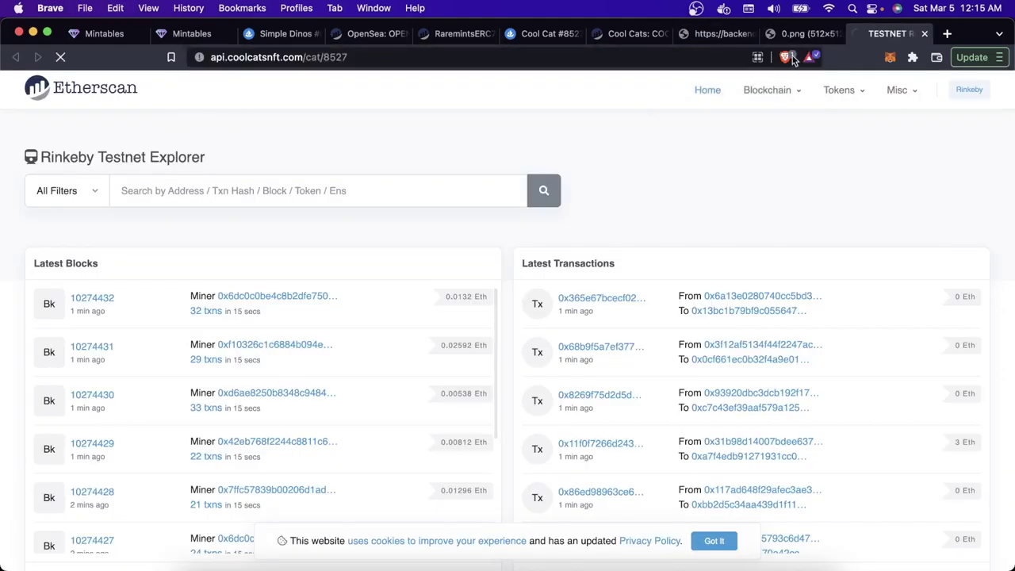
left_click_drag(864, 33, 717, 28)
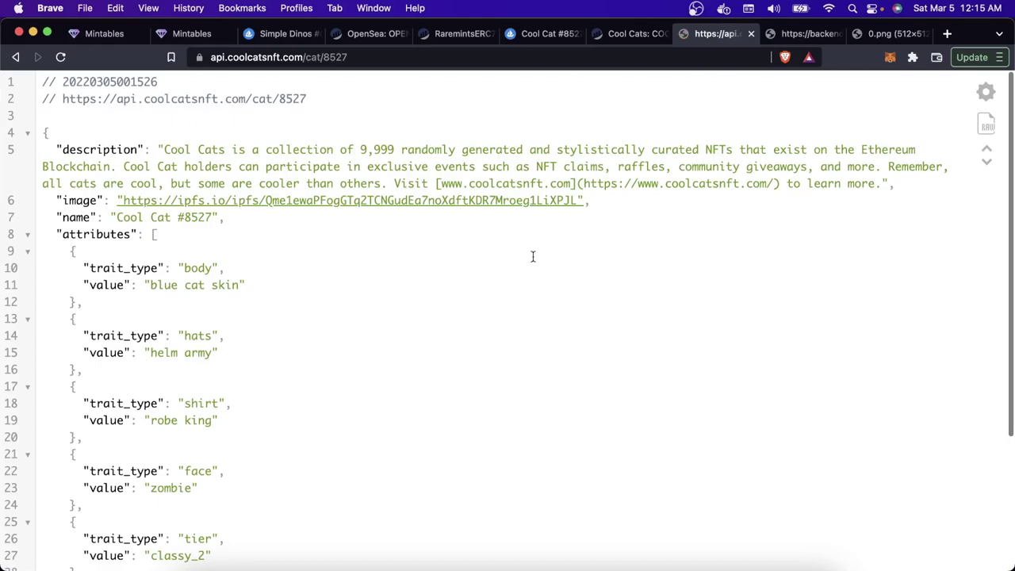
left_click(557, 203)
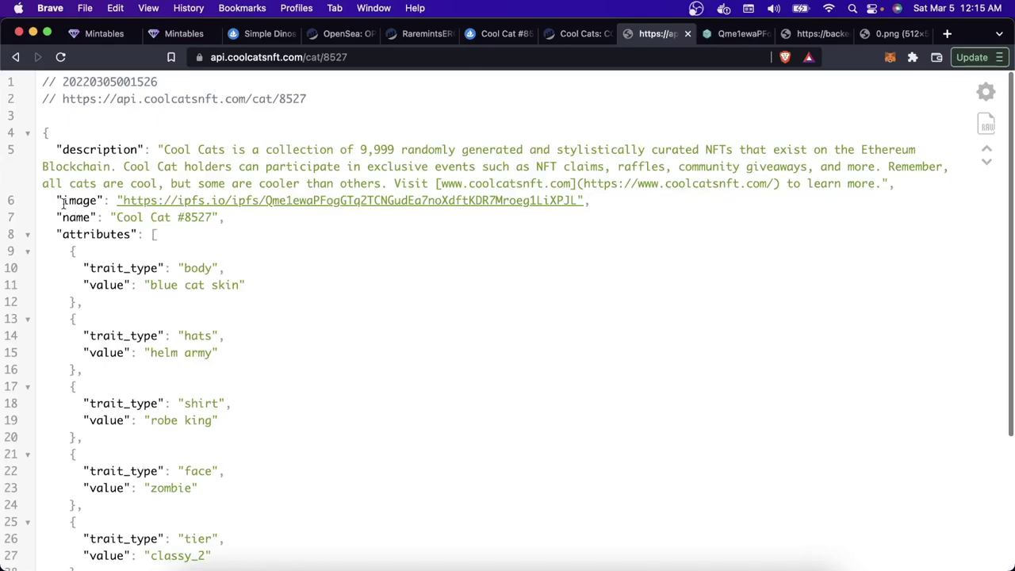
key("ctrl+Tab")
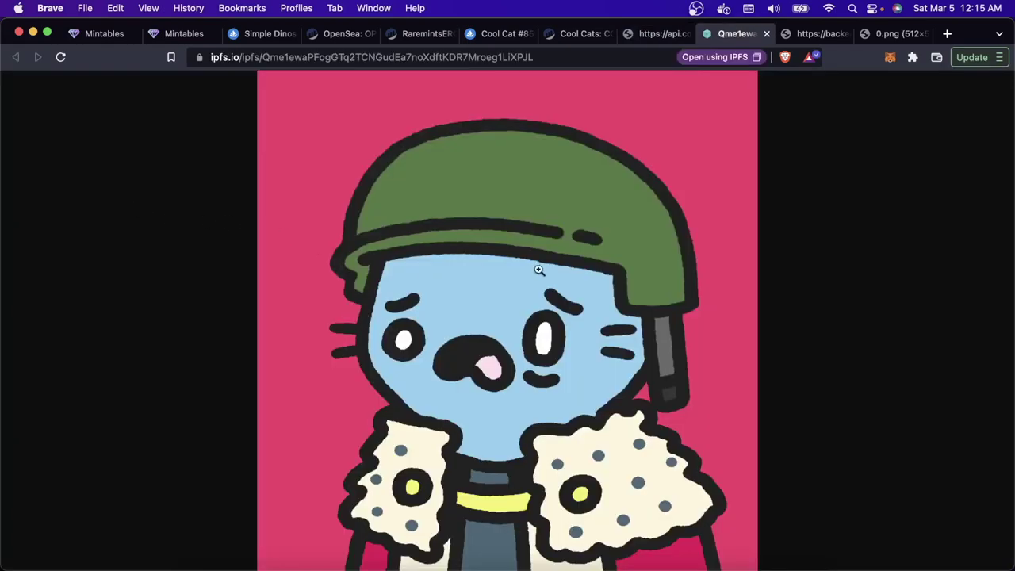
left_click(525, 313)
left_click(525, 314)
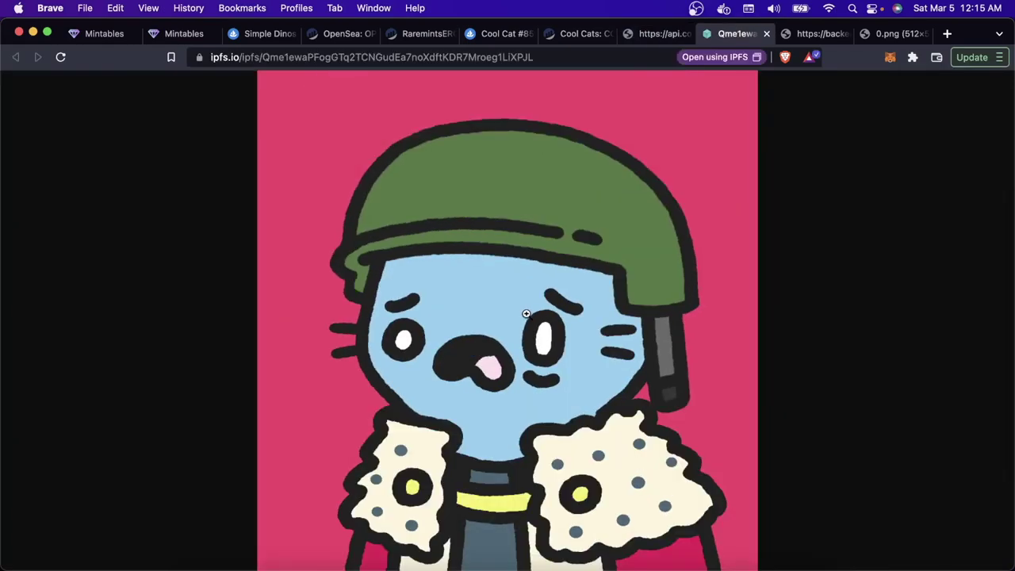